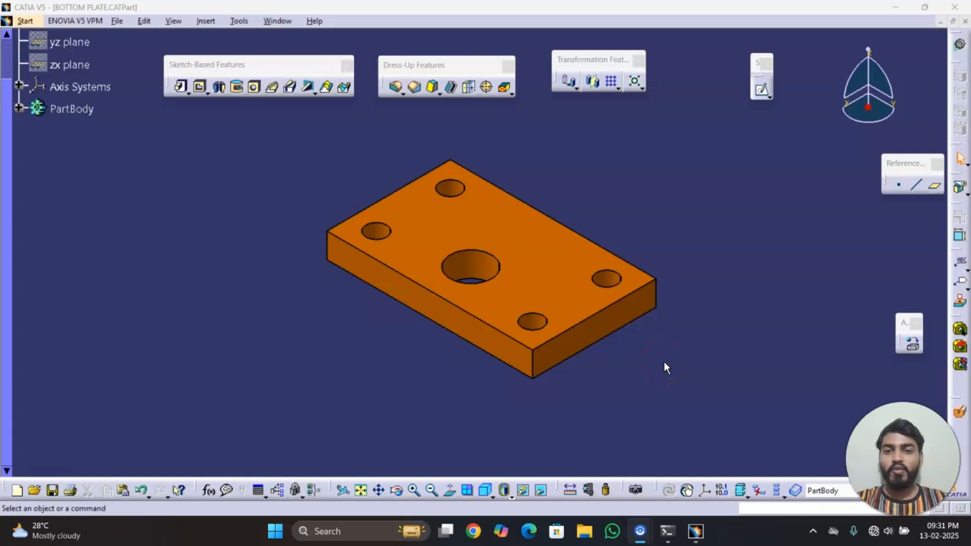
Create a new drawing with an empty A2 ISO sheet at 1:1 scale from the bottom plate part.
click(670, 355)
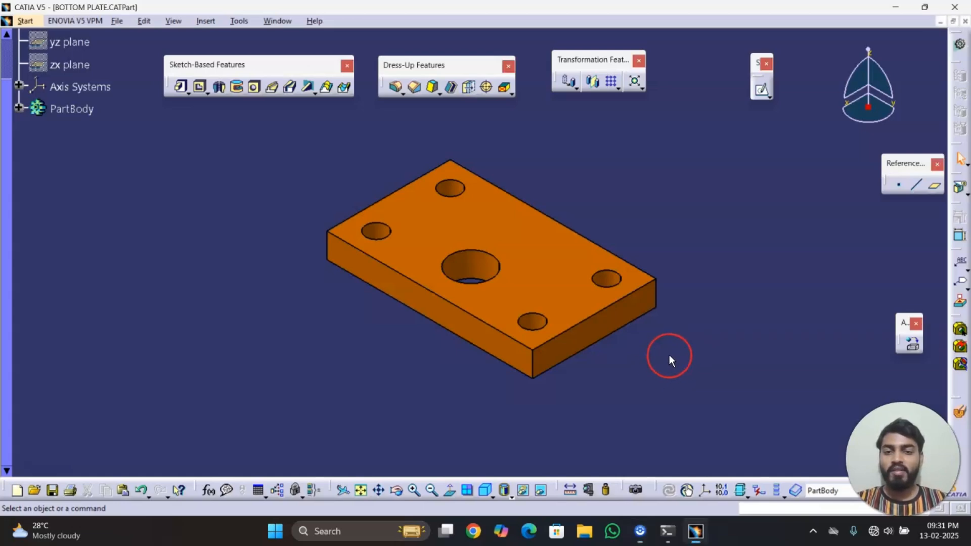
click(34, 21)
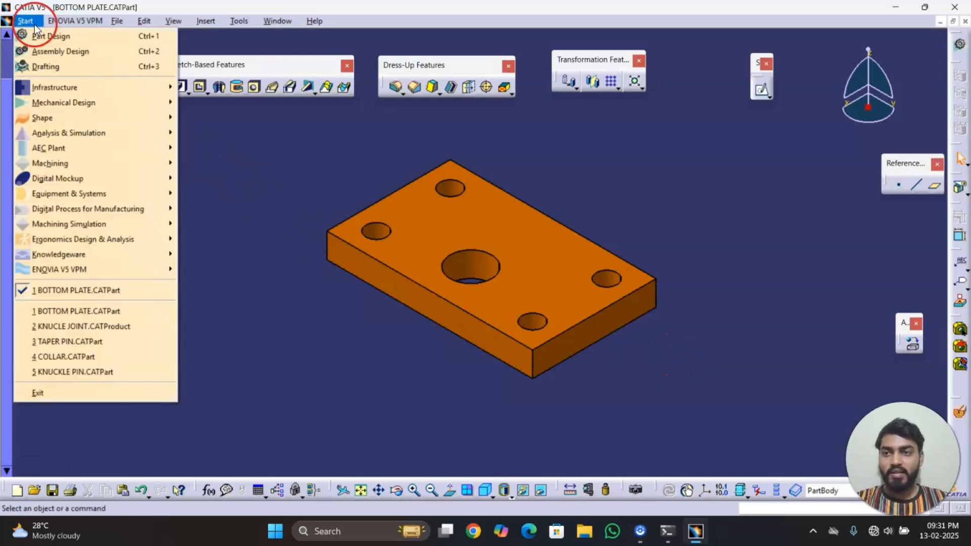
click(55, 68)
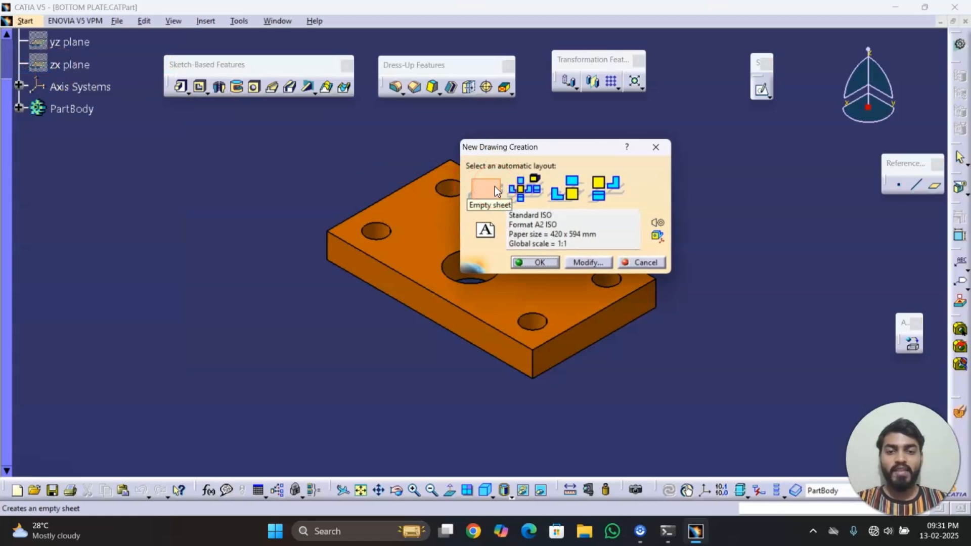
click(545, 261)
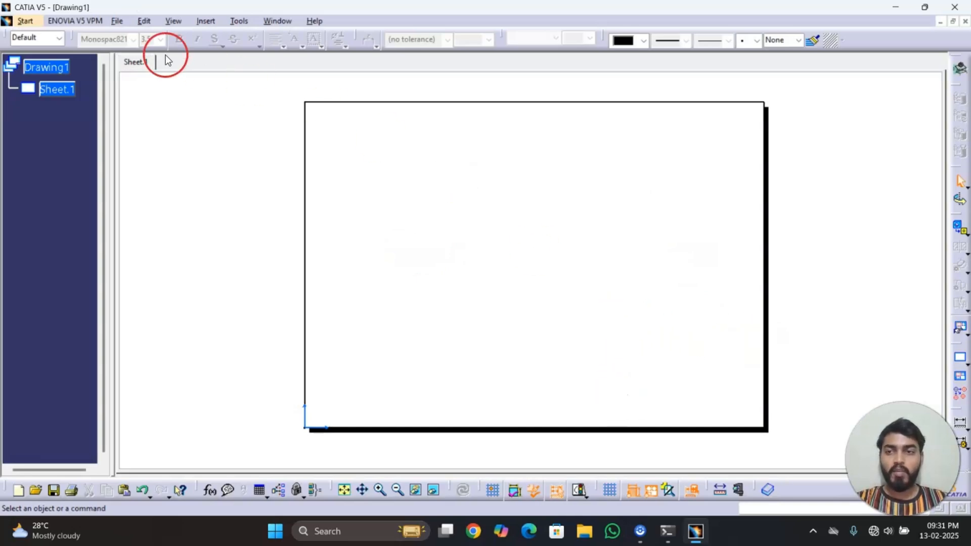
Create the Drawing Titleblock Sample 1 frame and title block in the sheet background, and return to the working views.
click(145, 22)
click(187, 340)
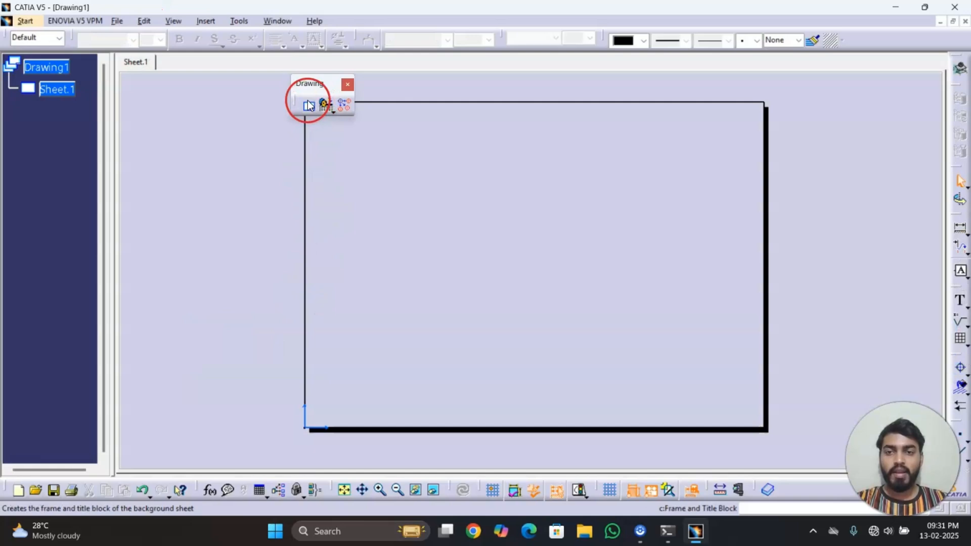
click(309, 106)
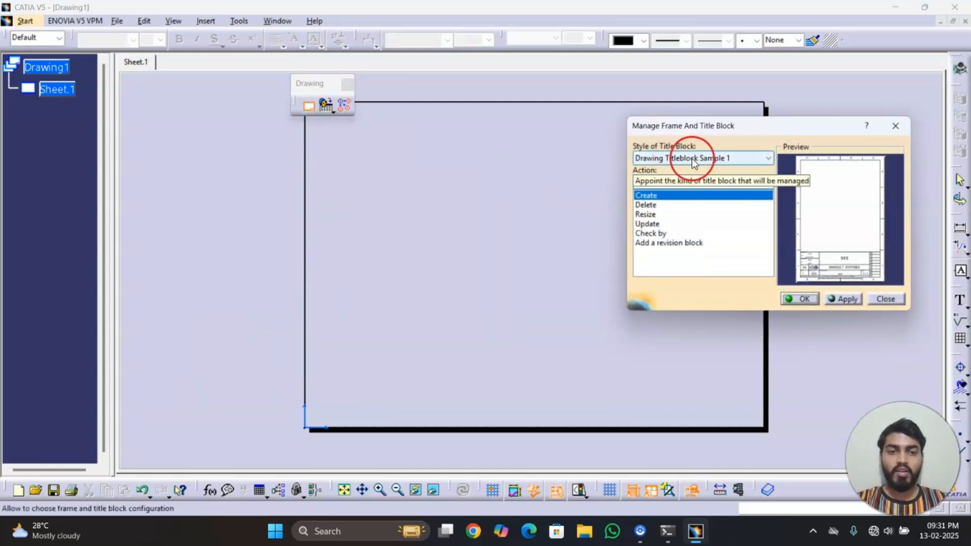
click(841, 300)
click(800, 299)
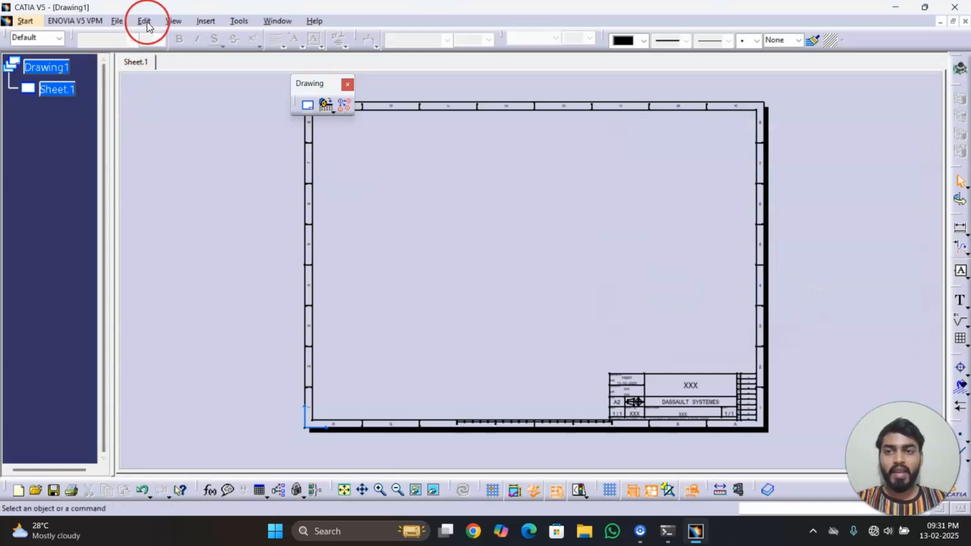
click(145, 22)
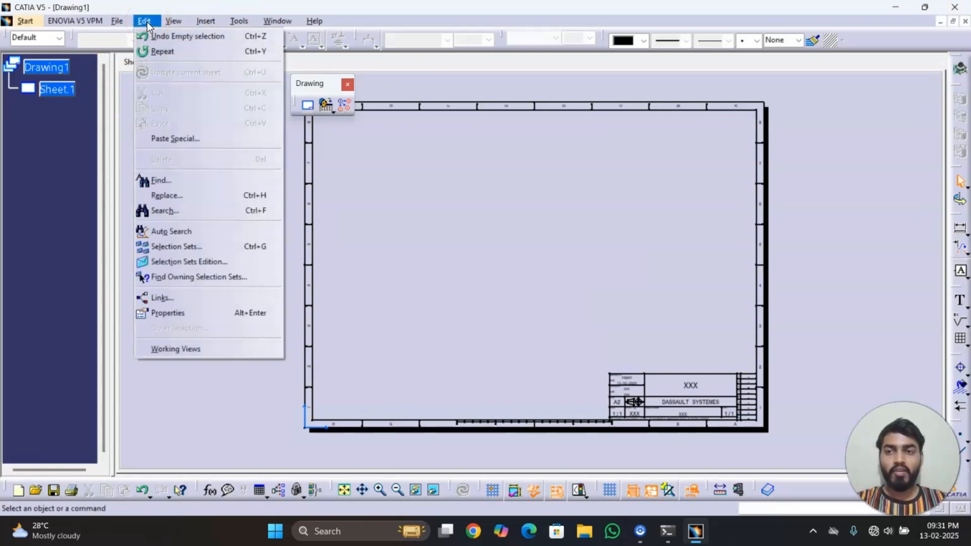
click(184, 348)
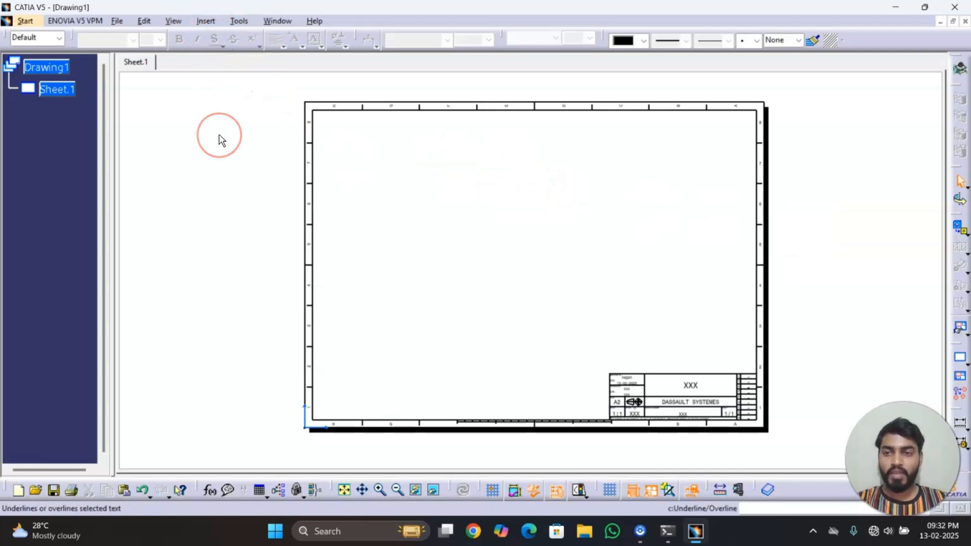
Start a Front View projection and float the Views toolbar near the sheet's upper-left corner.
click(206, 21)
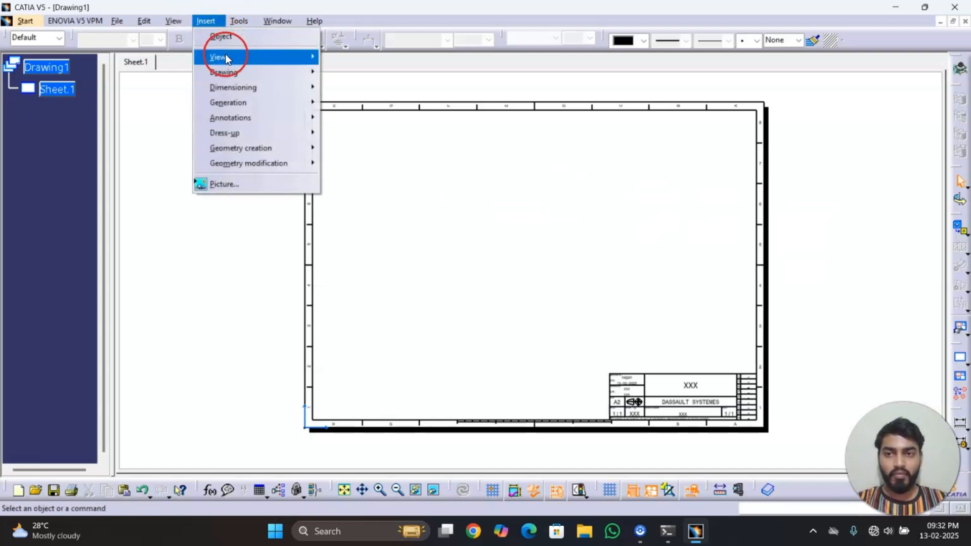
mouse_move(225, 56)
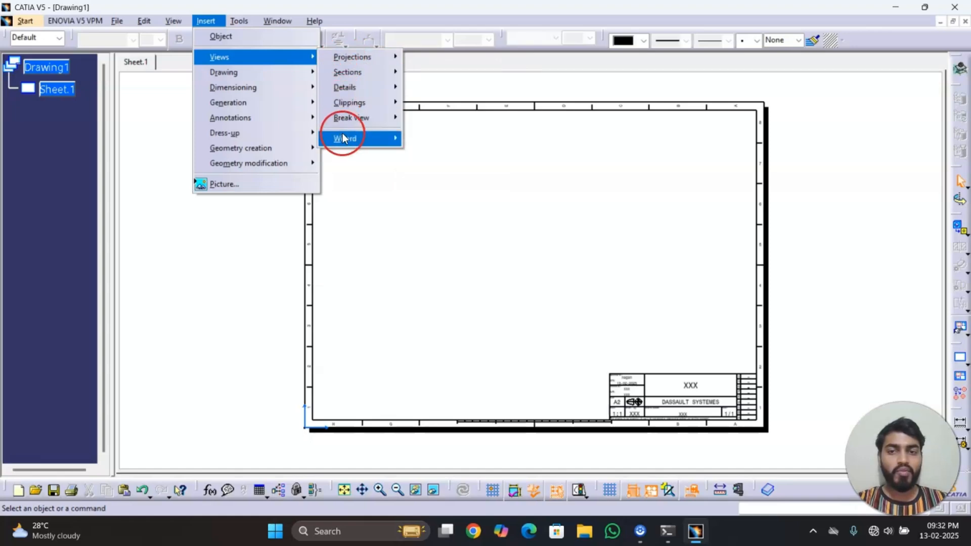
mouse_move(343, 136)
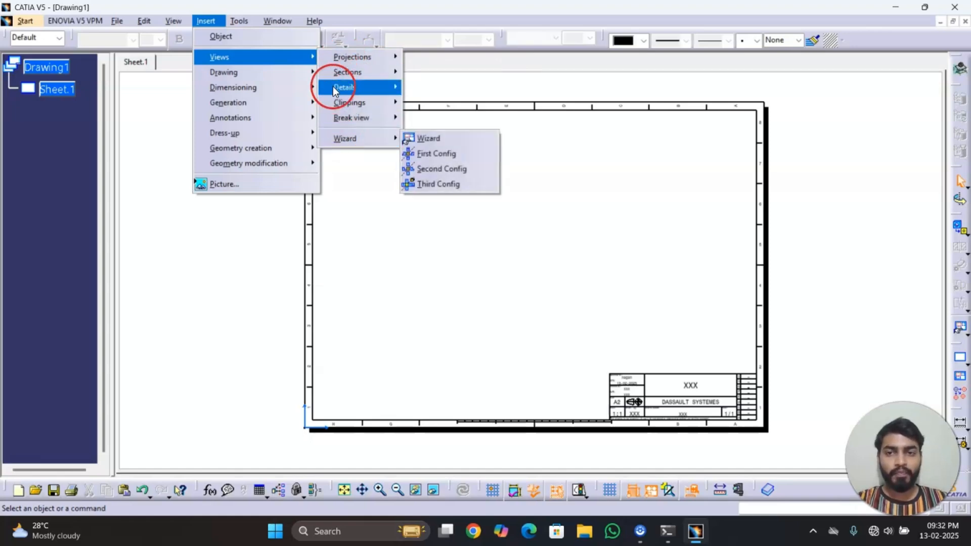
mouse_move(343, 59)
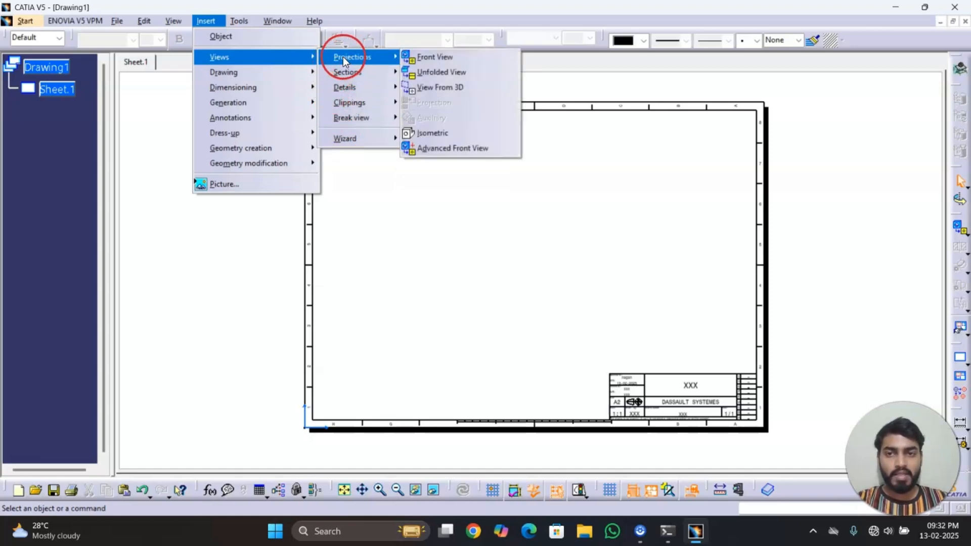
click(445, 56)
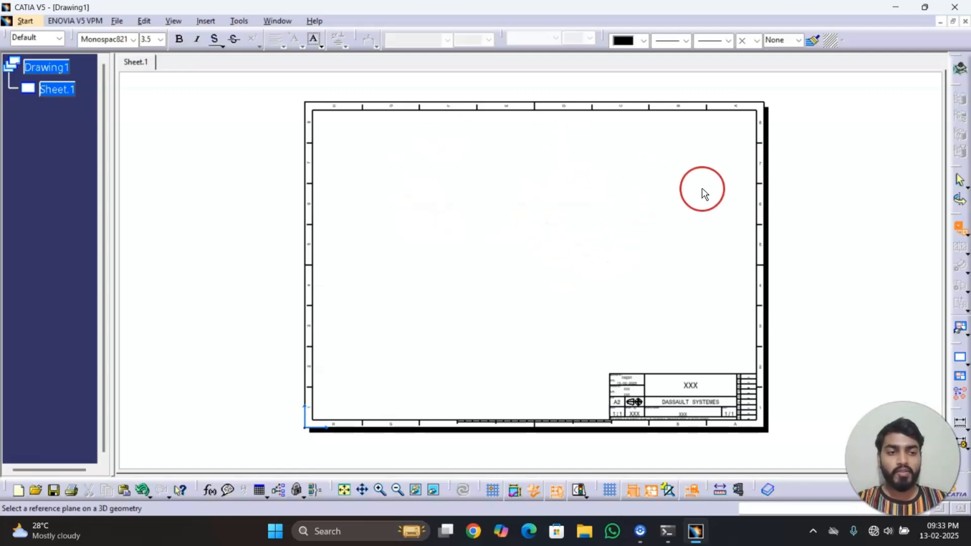
click(960, 227)
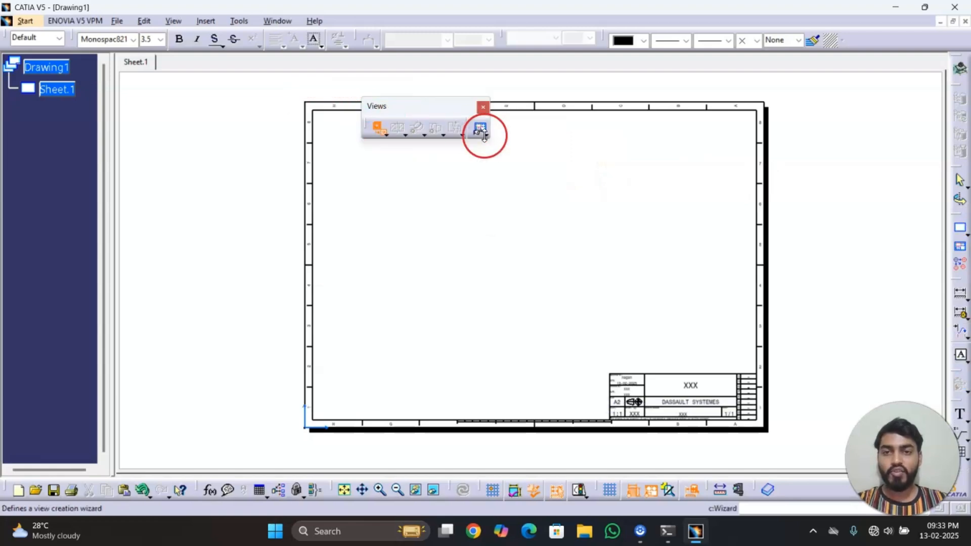
drag(423, 112, 274, 79)
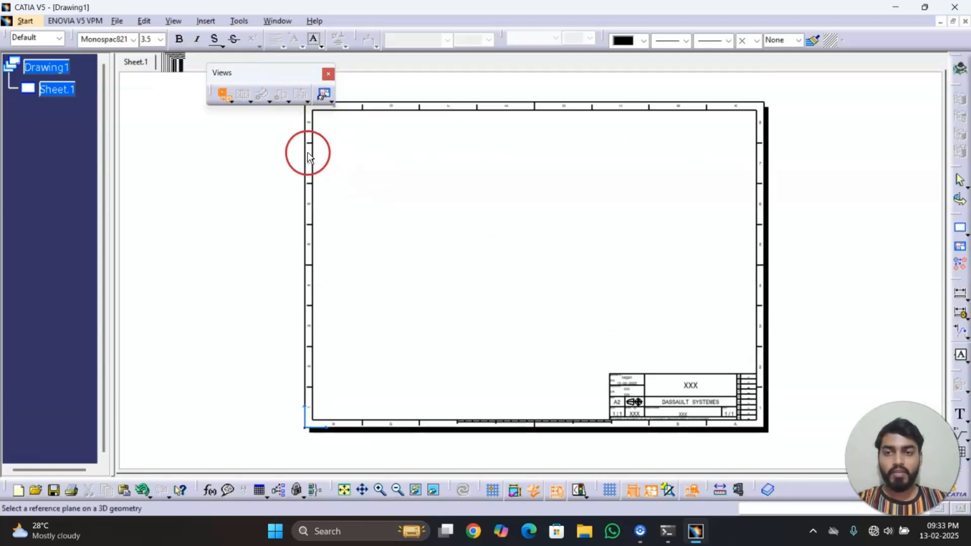
click(222, 99)
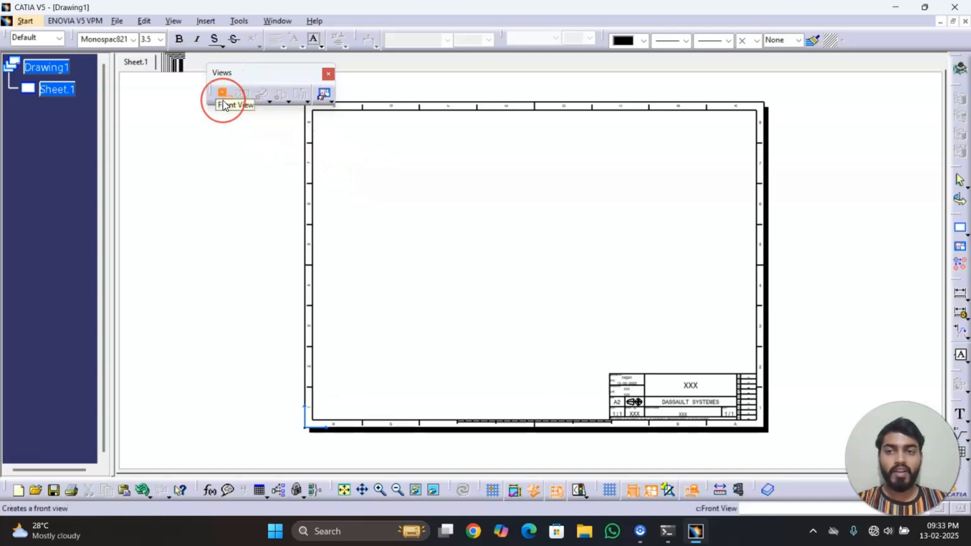
Switch to the BOTTOM PLATE.CATPart window and select the plate's large top face as the front view's reference plane.
click(274, 20)
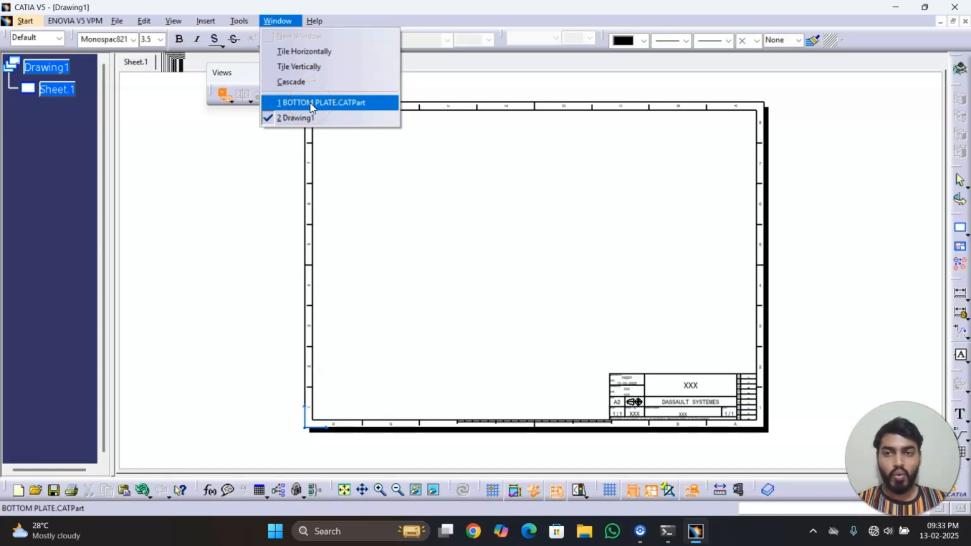
click(281, 102)
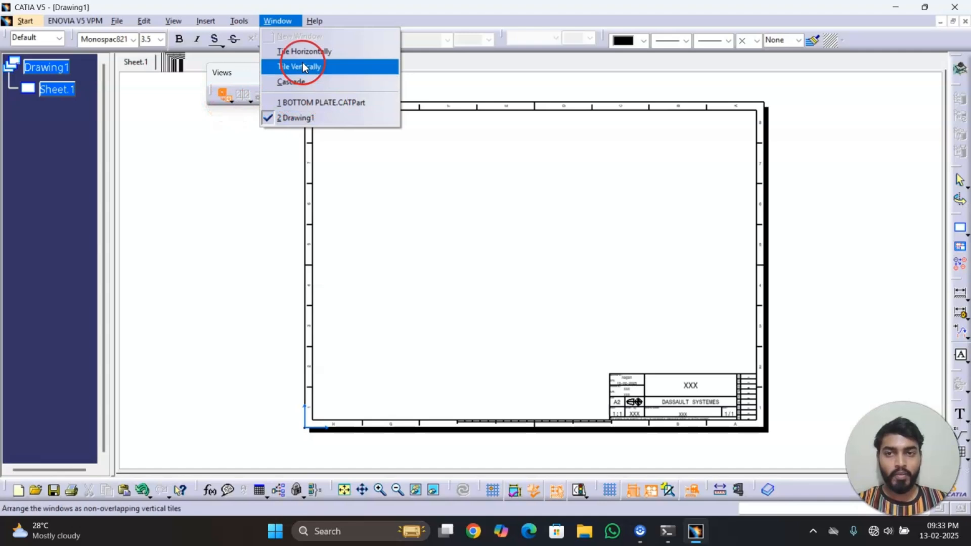
click(319, 101)
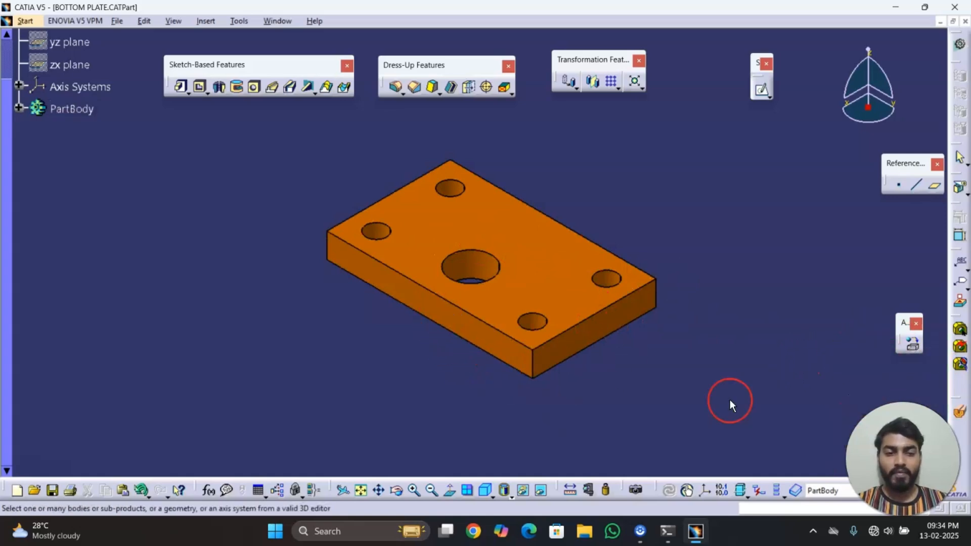
drag(903, 459, 744, 459)
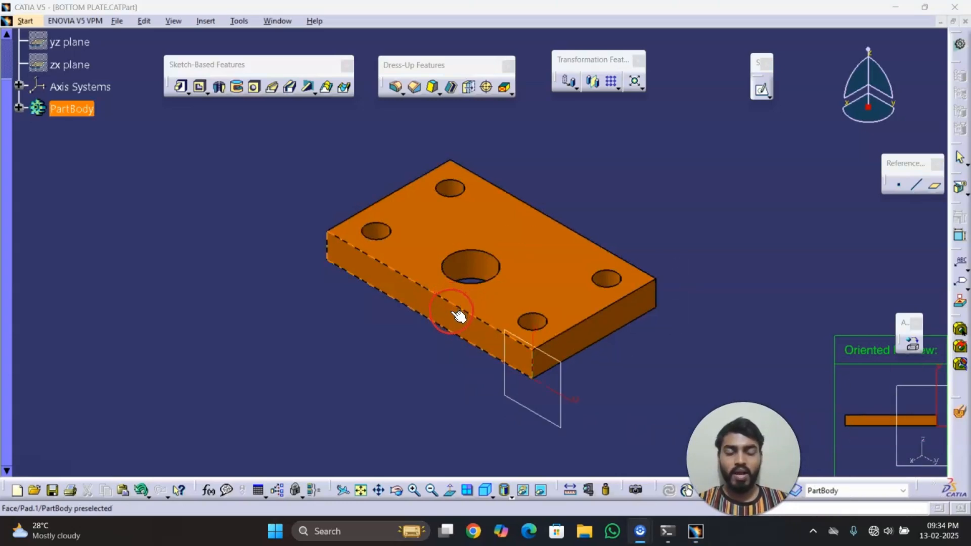
click(569, 257)
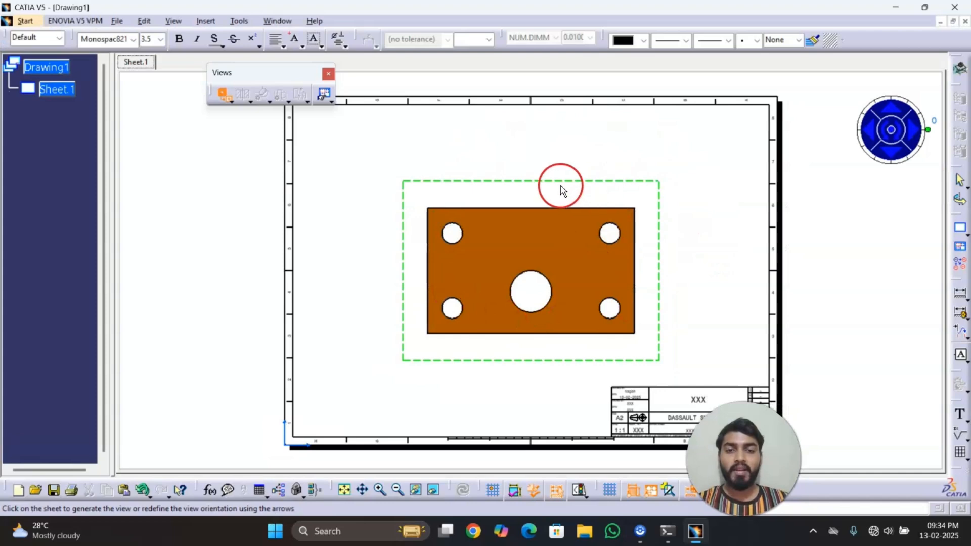
drag(744, 459, 903, 451)
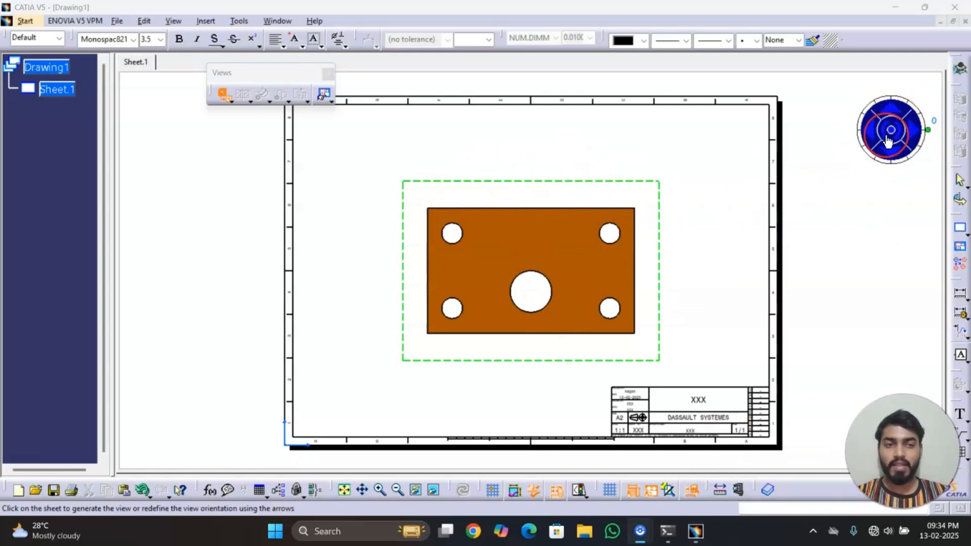
Try other orientations of the front view preview by flipping the plate vertically and horizontally to its adjacent faces.
click(890, 151)
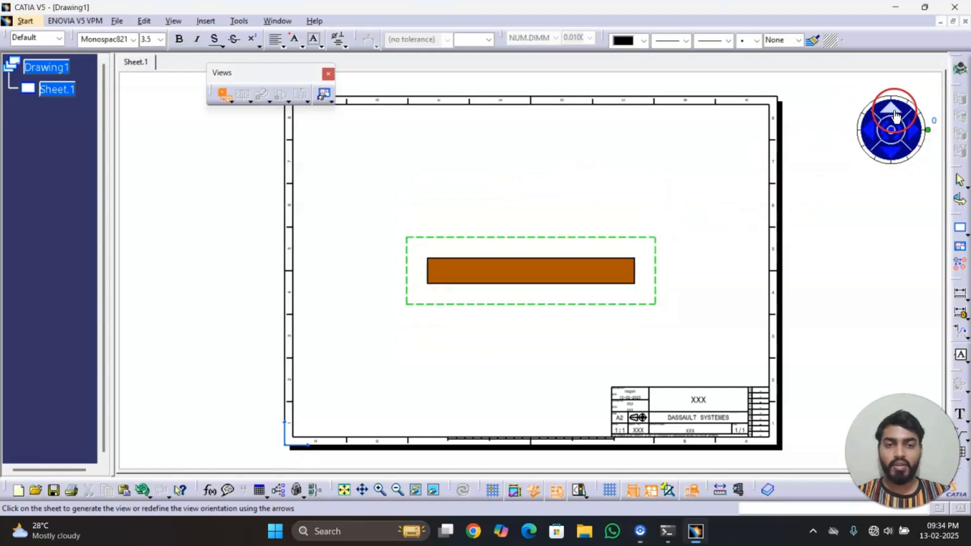
click(890, 155)
click(891, 155)
click(869, 135)
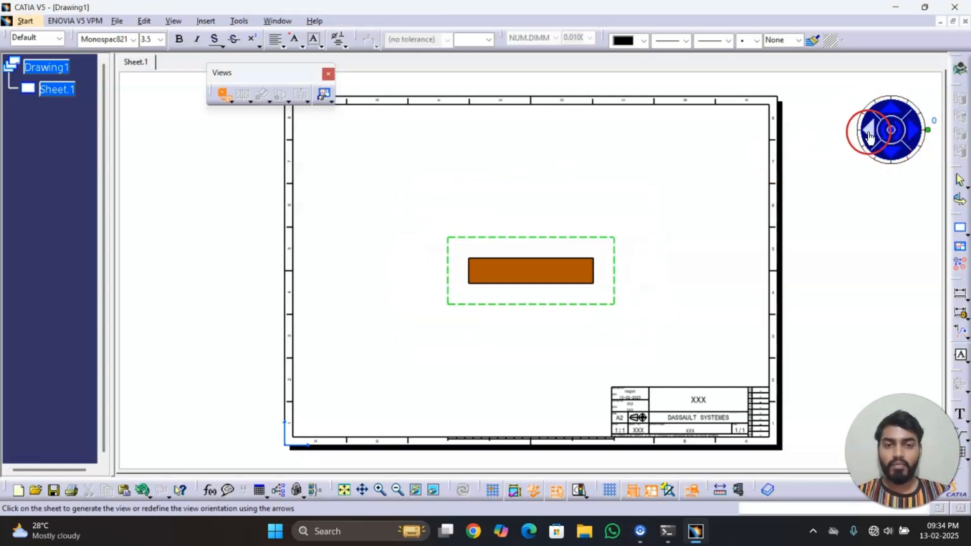
click(868, 136)
click(868, 135)
click(868, 136)
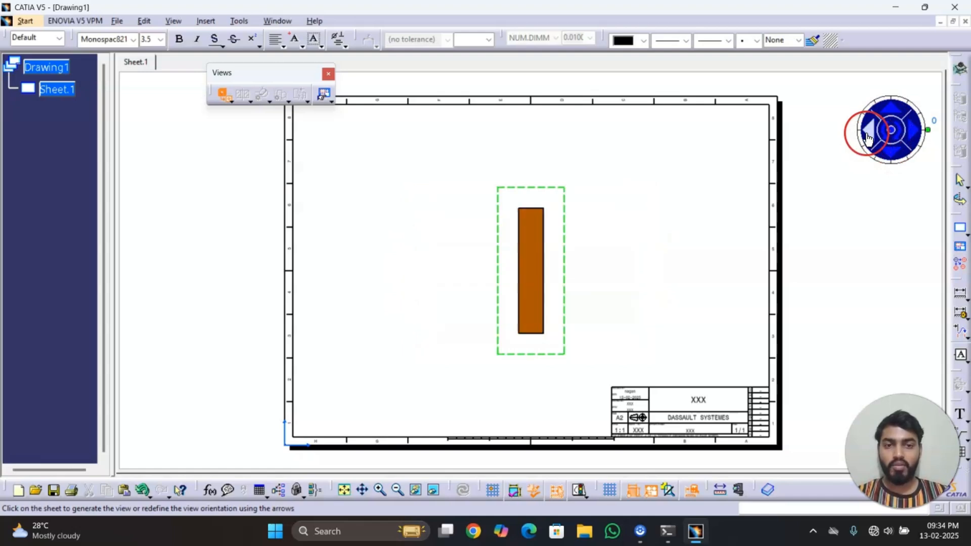
click(868, 136)
click(868, 136)
click(868, 136)
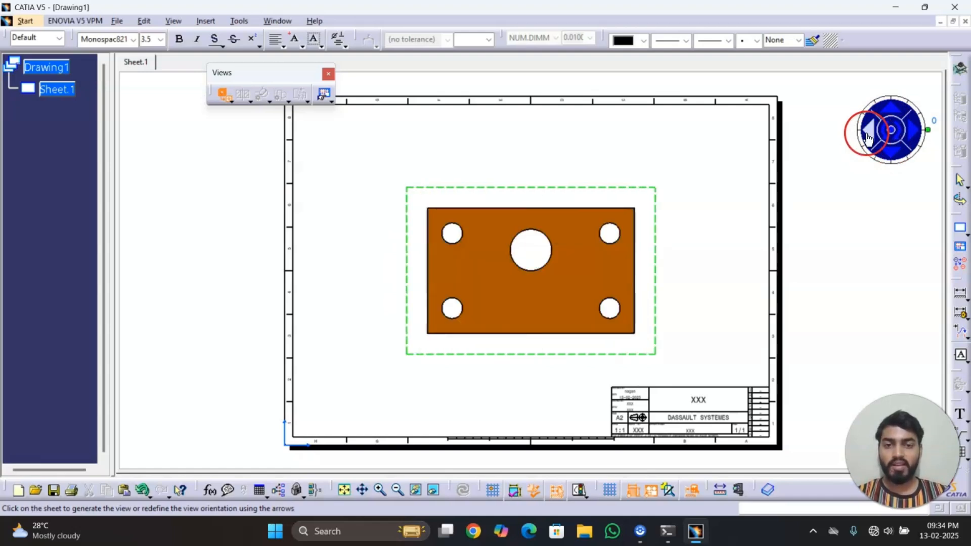
click(893, 111)
click(892, 111)
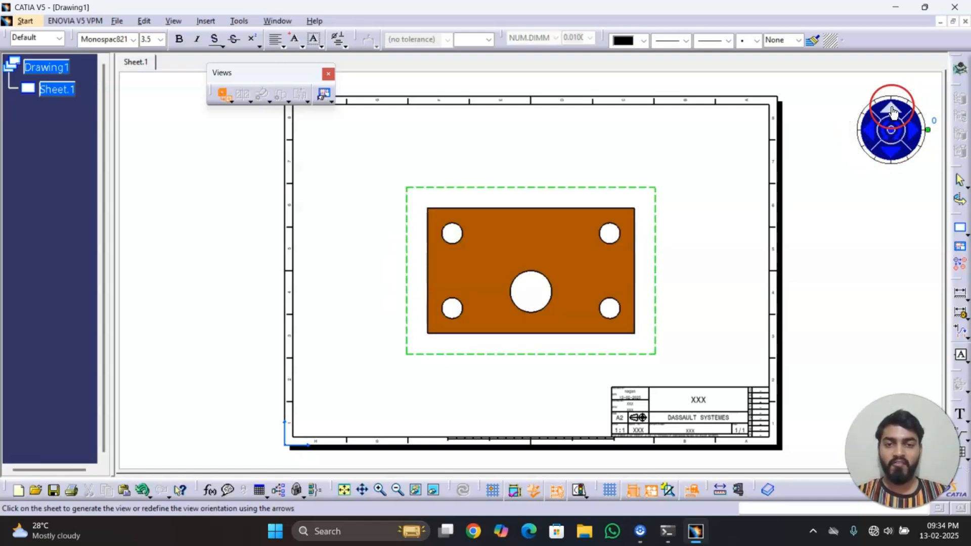
Rotate the front view preview in its plane through a full 360 degrees in 30-degree increments.
click(900, 140)
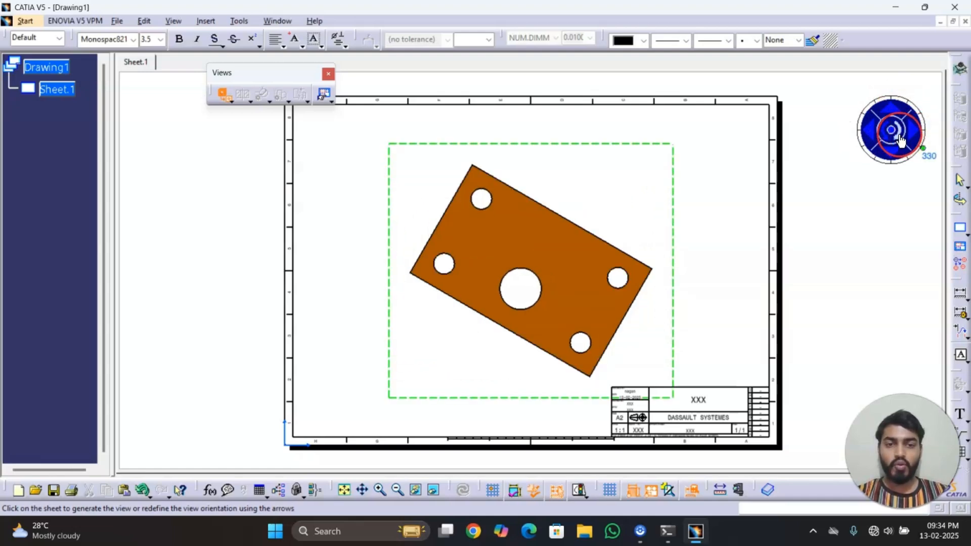
click(899, 138)
click(900, 134)
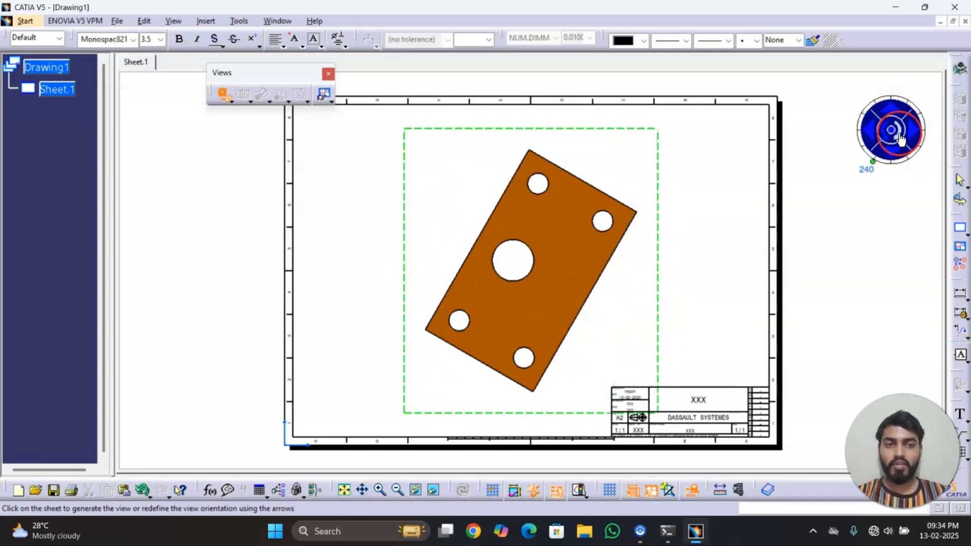
click(899, 138)
click(899, 137)
click(899, 138)
click(899, 138)
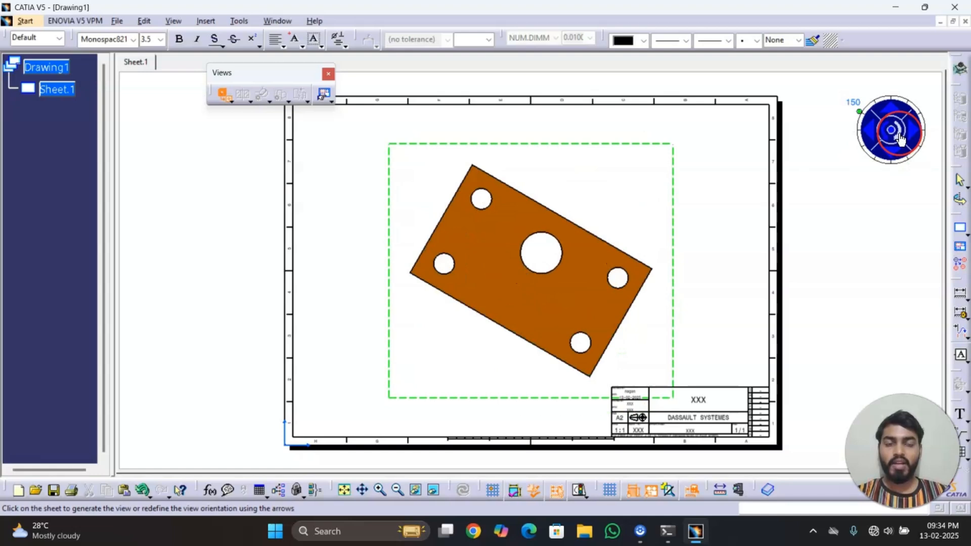
click(899, 137)
click(900, 138)
click(899, 138)
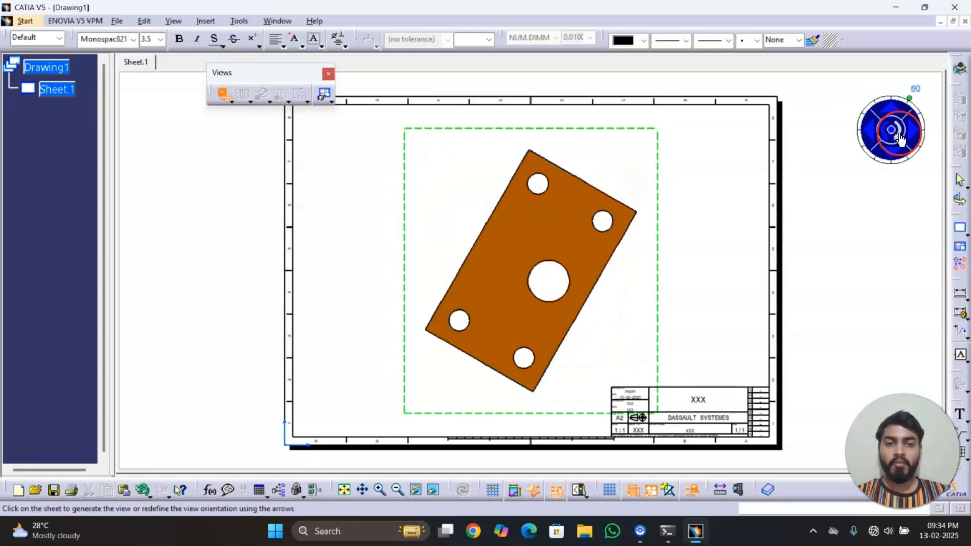
click(899, 138)
click(899, 138)
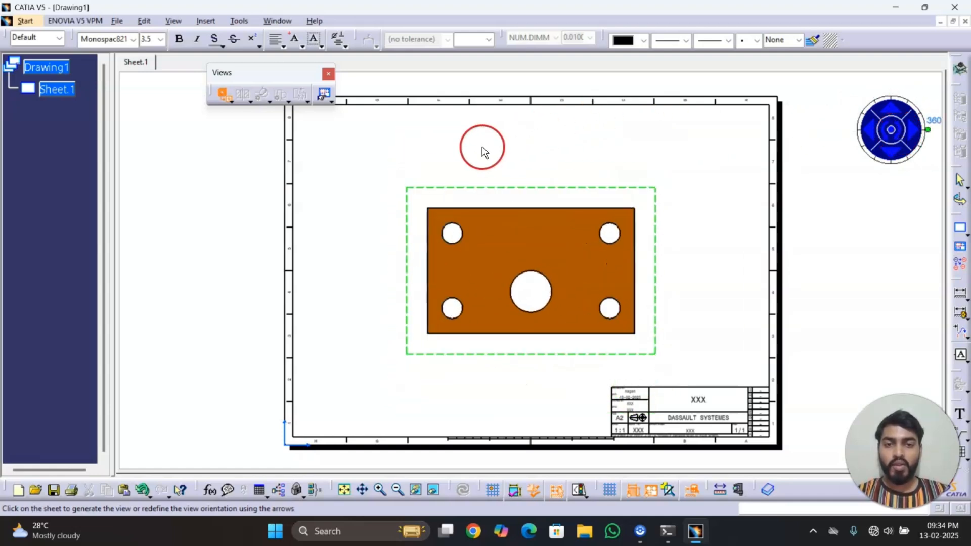
Generate the plate's front view on the sheet and move it to the sheet's upper-left area.
click(703, 146)
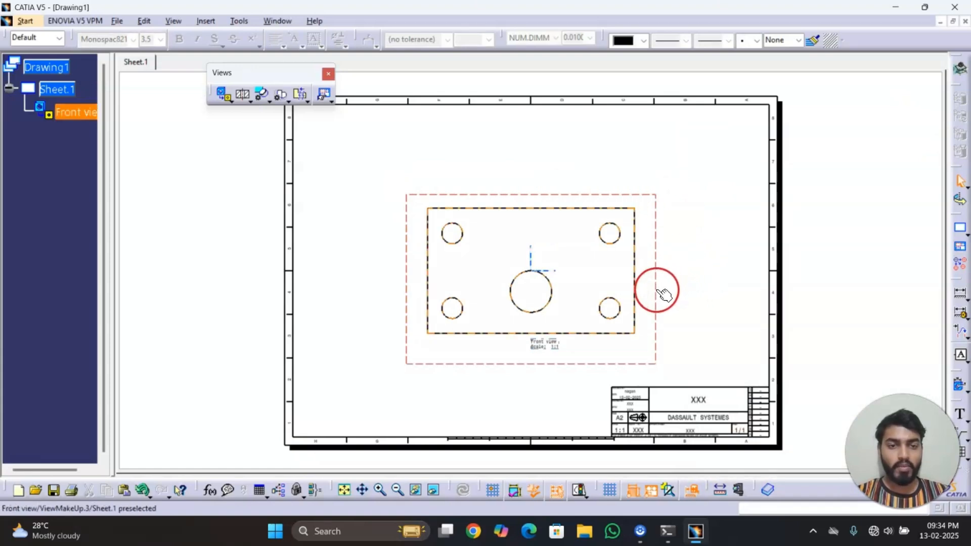
drag(656, 289, 548, 216)
click(613, 233)
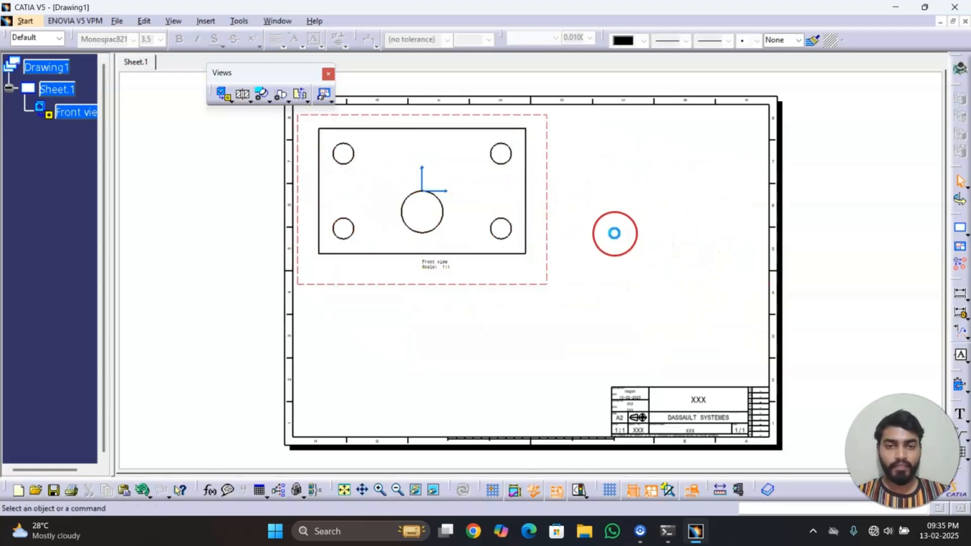
Open the front view's properties and enlarge the dialog to show more of its view options.
click(225, 95)
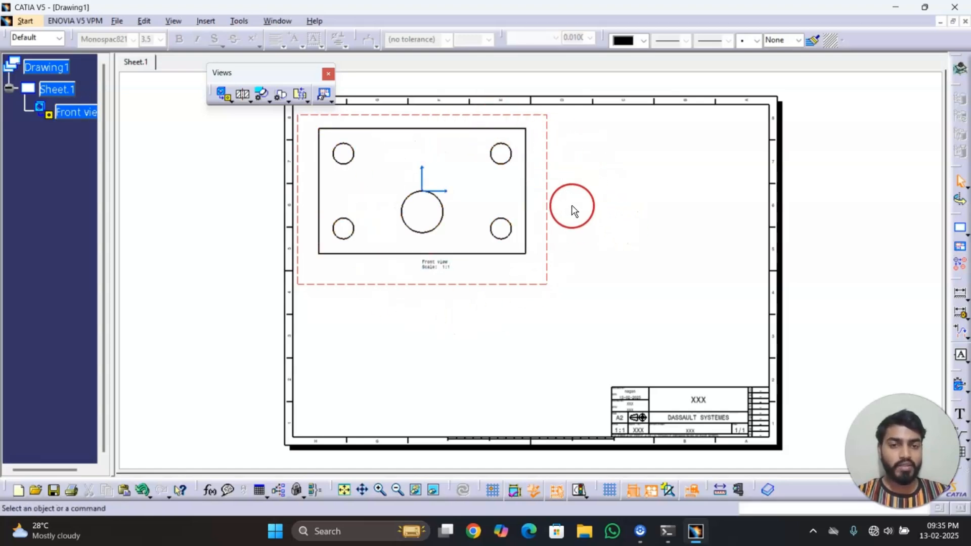
right_click(546, 183)
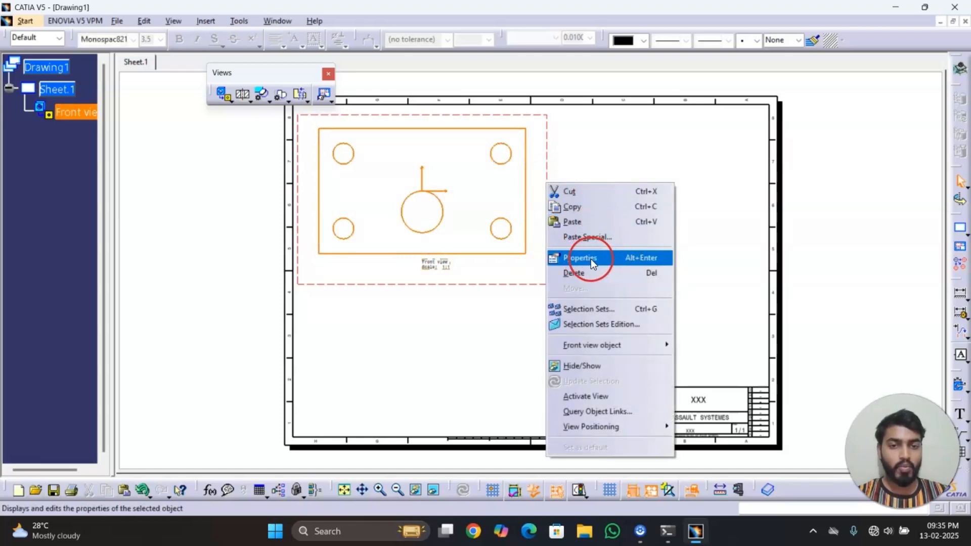
click(606, 257)
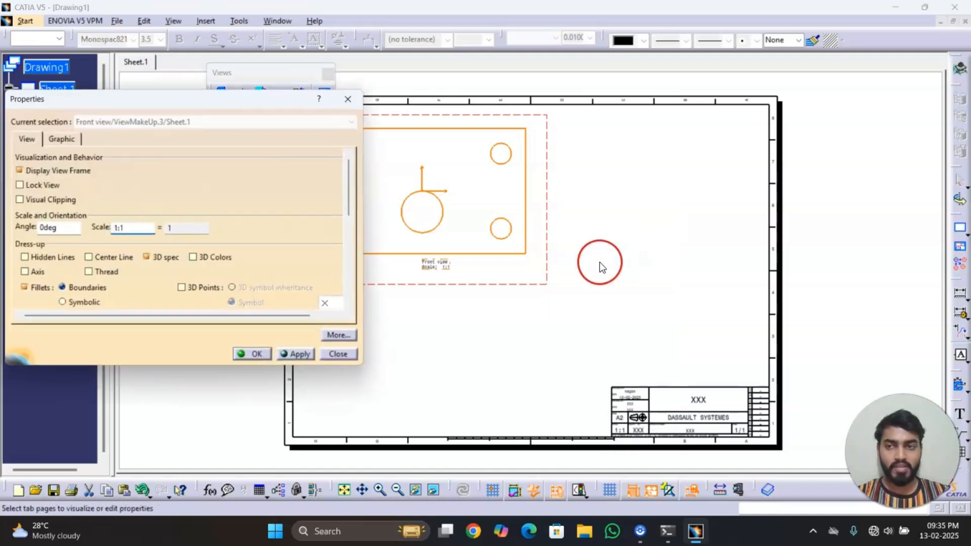
drag(202, 365, 202, 391)
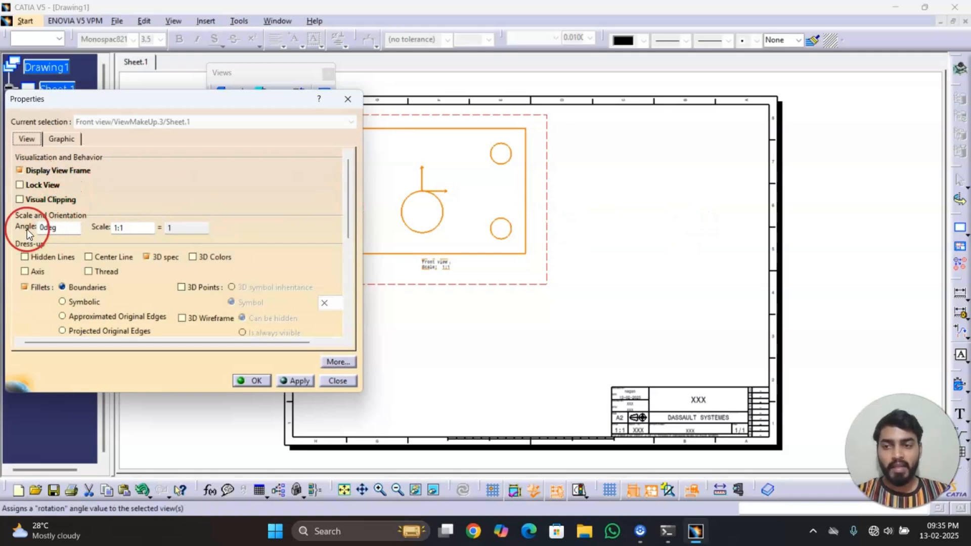
Set the front view's rotation angle to 45 degrees and apply it to the sheet.
click(61, 229)
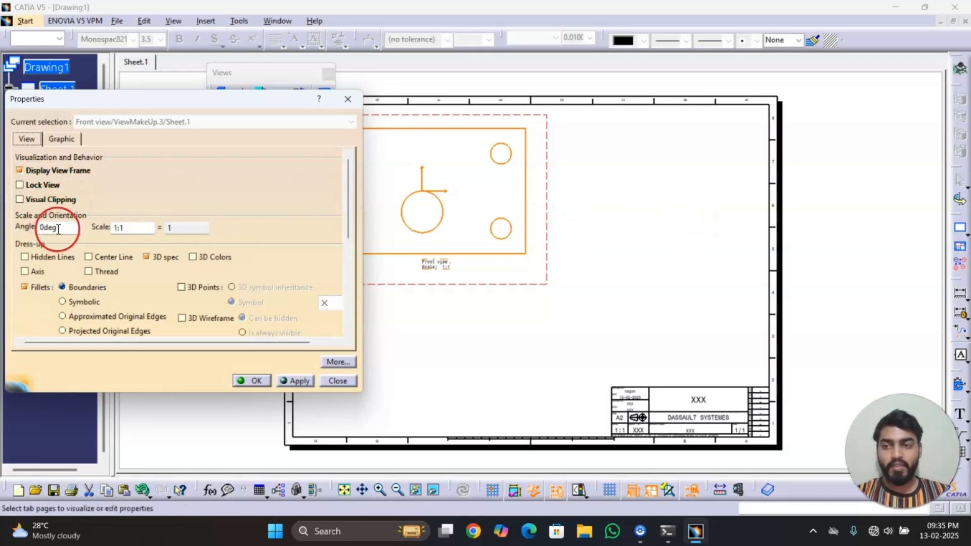
click(58, 228)
double_click(57, 227)
text(45)
click(114, 230)
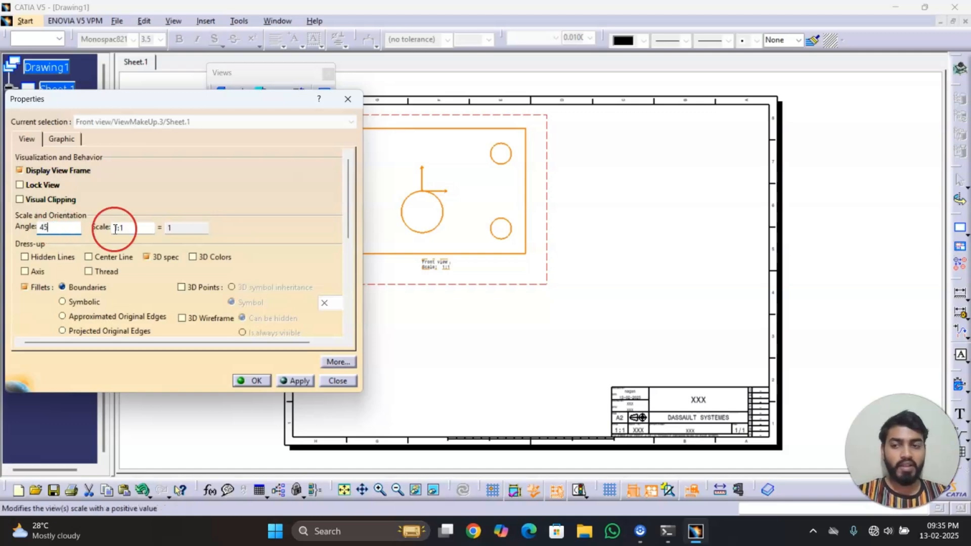
click(300, 382)
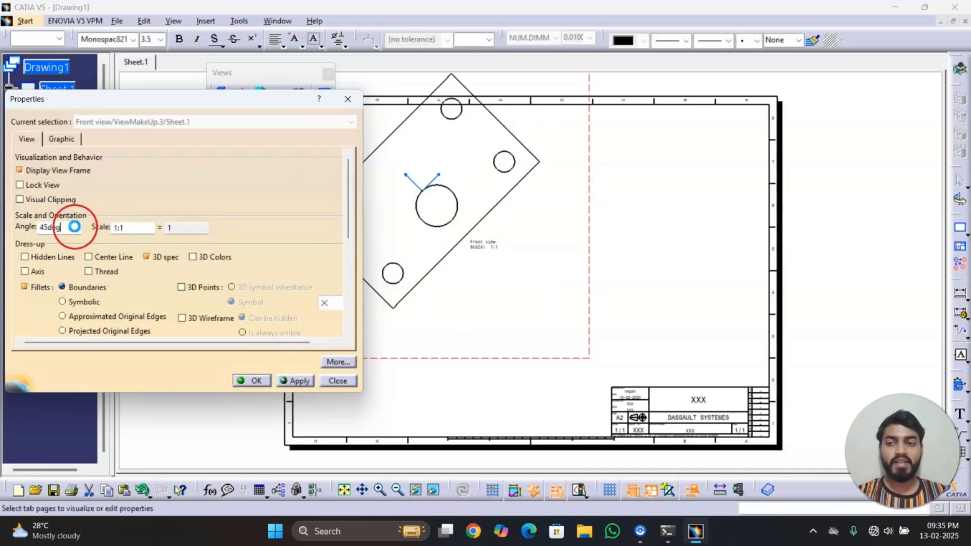
Reset the front view's rotation angle to 0 degrees and apply it.
double_click(38, 226)
text(0)
click(296, 381)
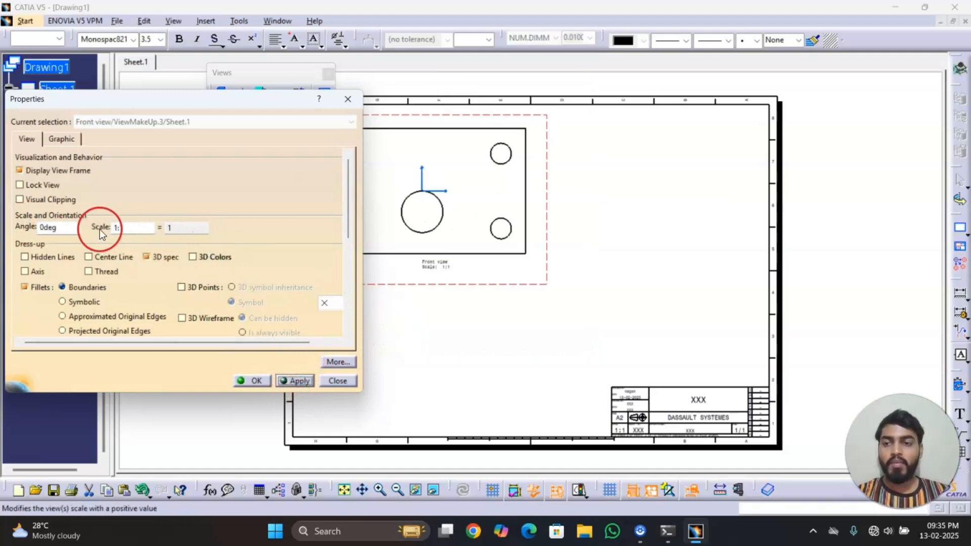
Set the front view's scale to 1:2 and apply it.
click(140, 227)
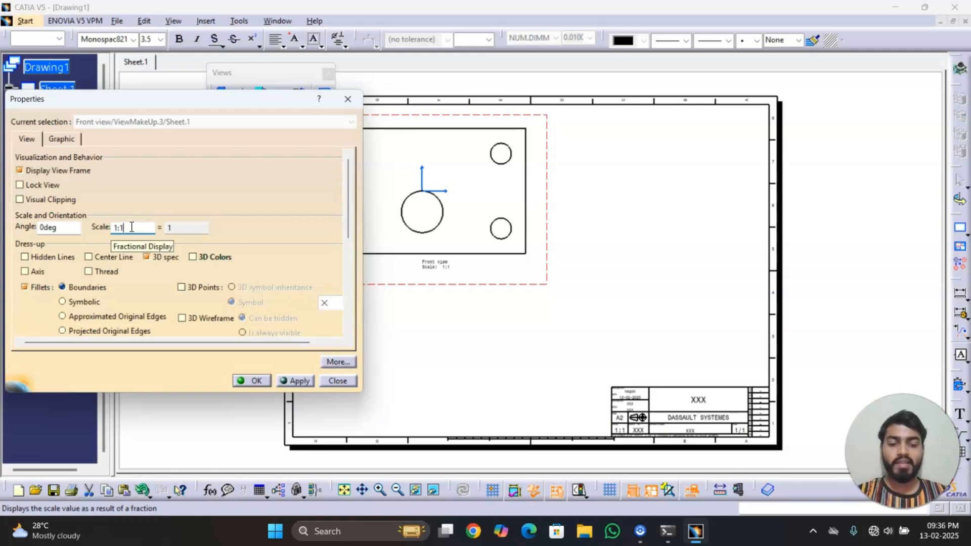
key(BackSpace)
text(2)
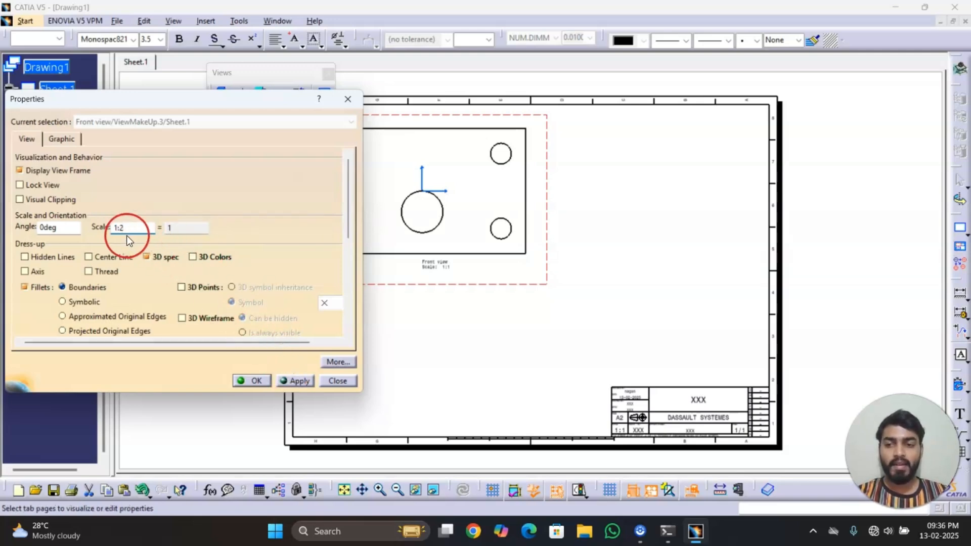
click(302, 381)
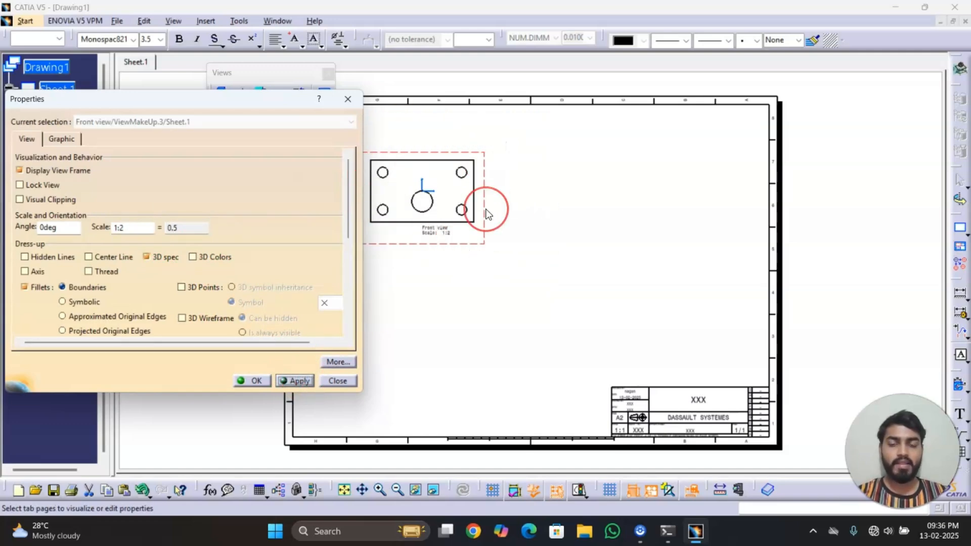
Try displaying hidden lines in the front view, and turn the option off again.
click(26, 256)
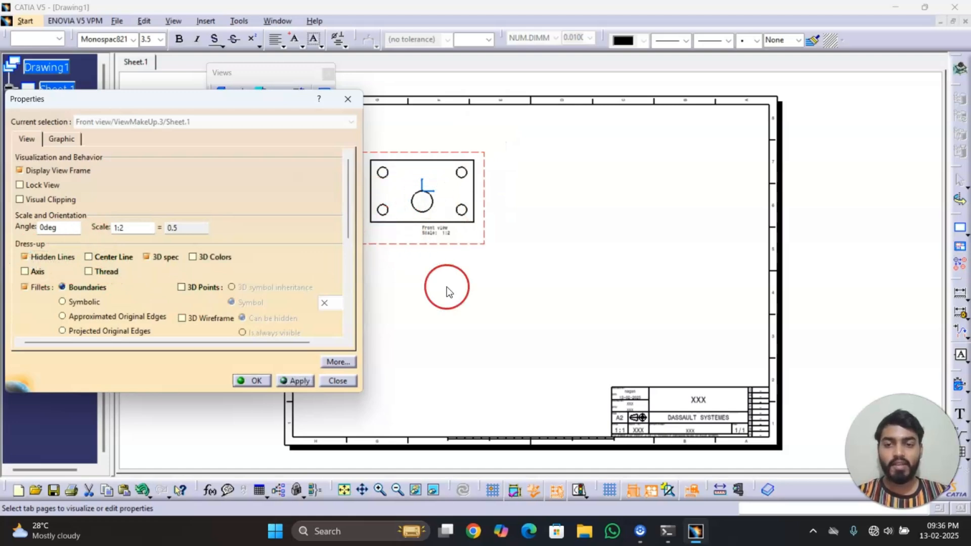
click(299, 380)
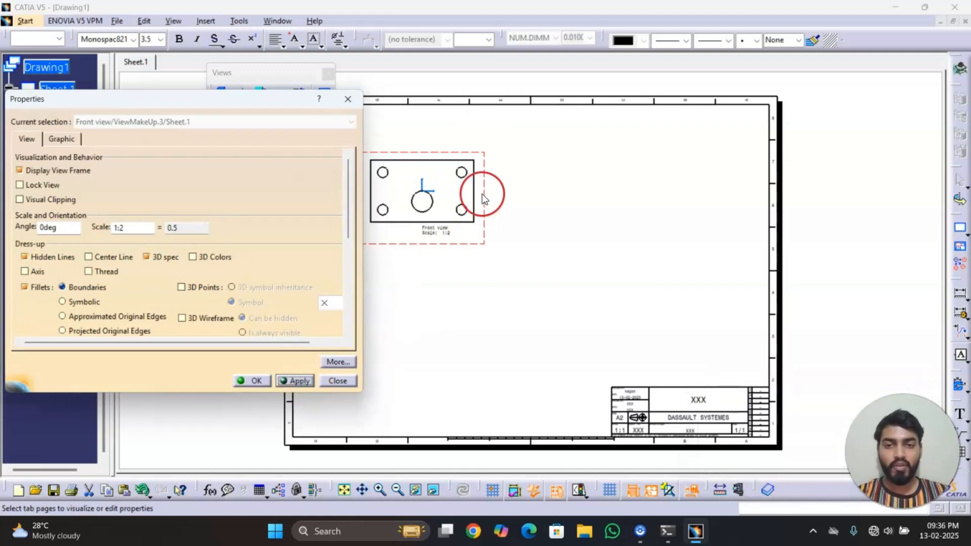
click(25, 257)
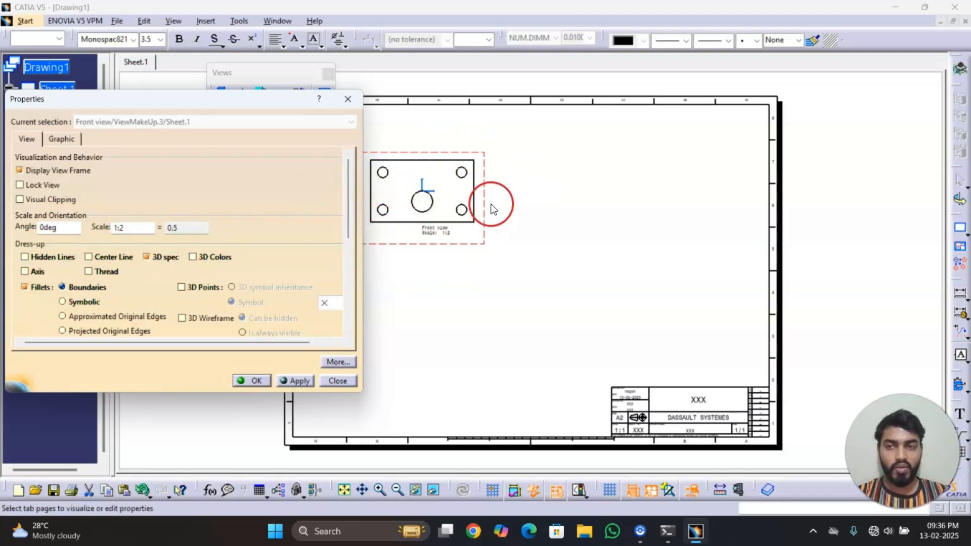
Accept the front view's properties and move the scaled view slightly up and left on the sheet.
click(250, 381)
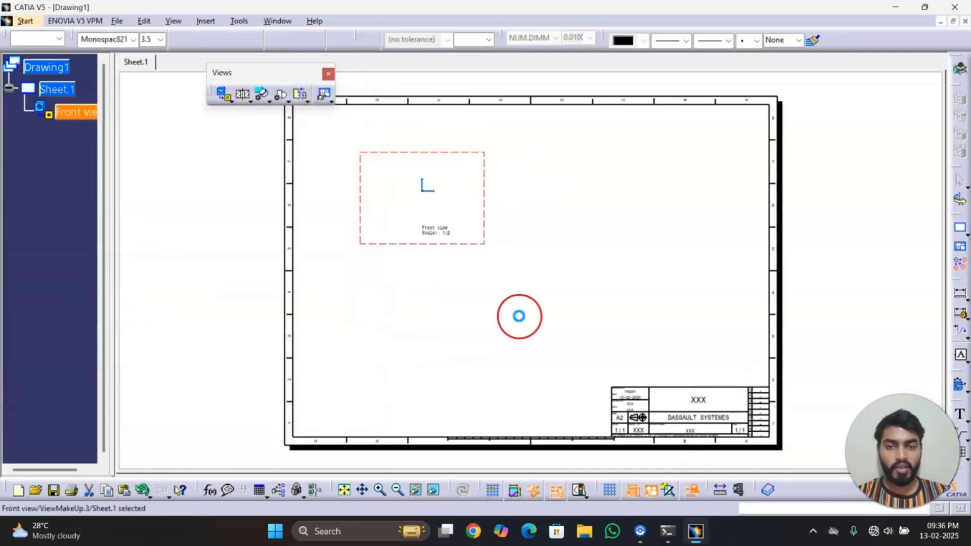
mouse_move(479, 245)
mouse_down()
mouse_move(473, 234)
mouse_move(462, 238)
mouse_up()
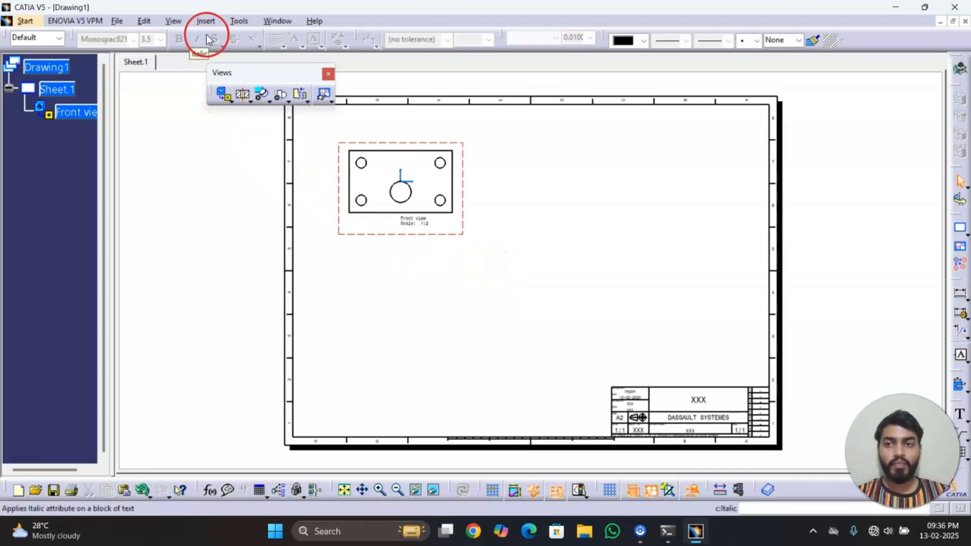
Create a projection view of the plate from the front view and place it directly below.
click(205, 19)
mouse_move(226, 59)
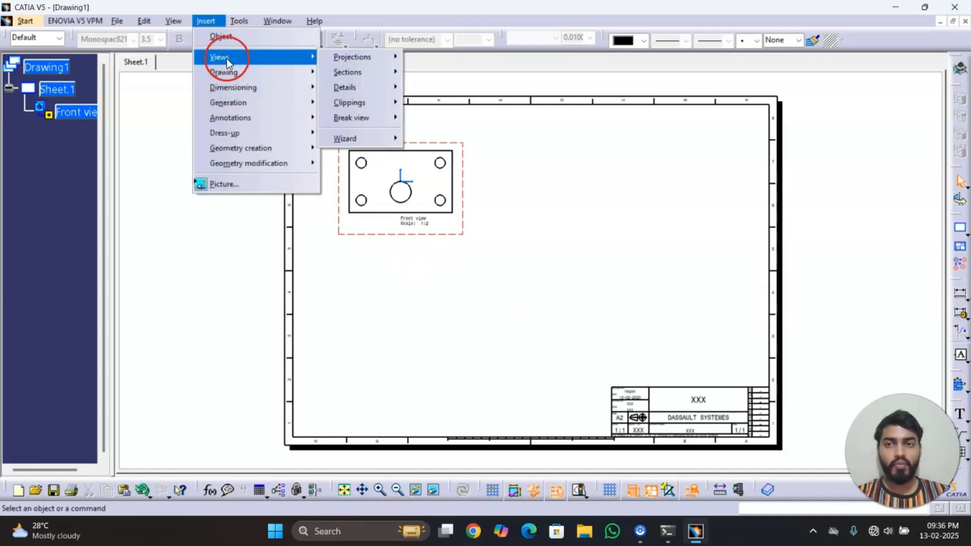
mouse_move(348, 58)
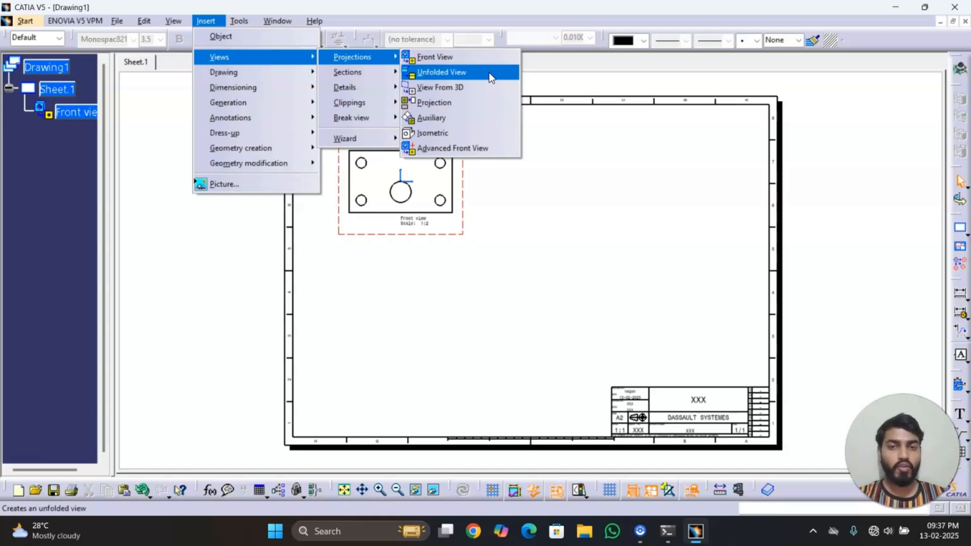
click(494, 87)
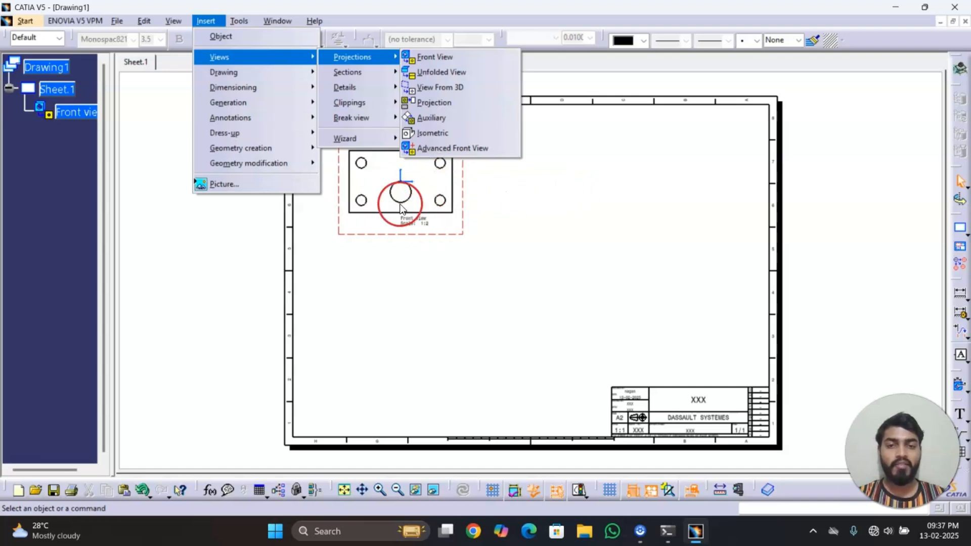
click(443, 103)
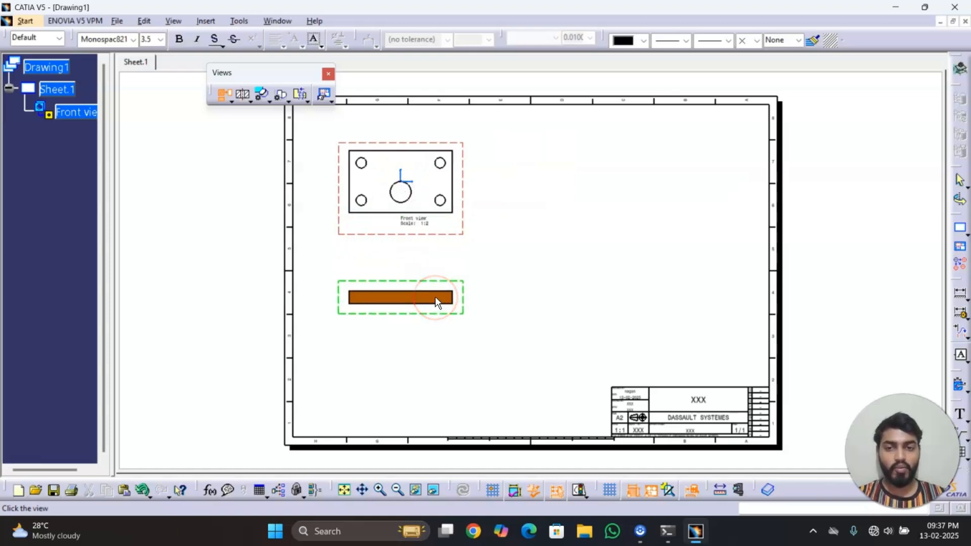
click(435, 297)
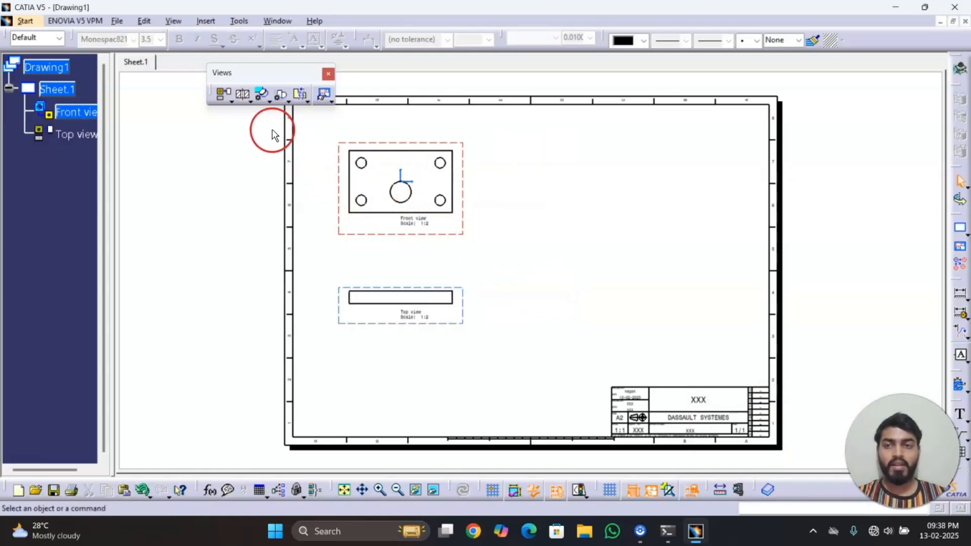
click(221, 94)
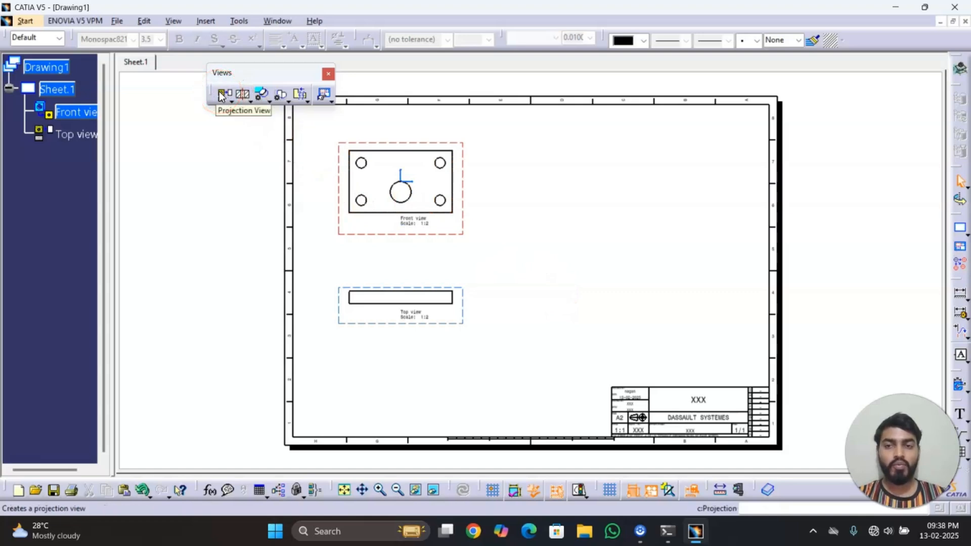
click(510, 314)
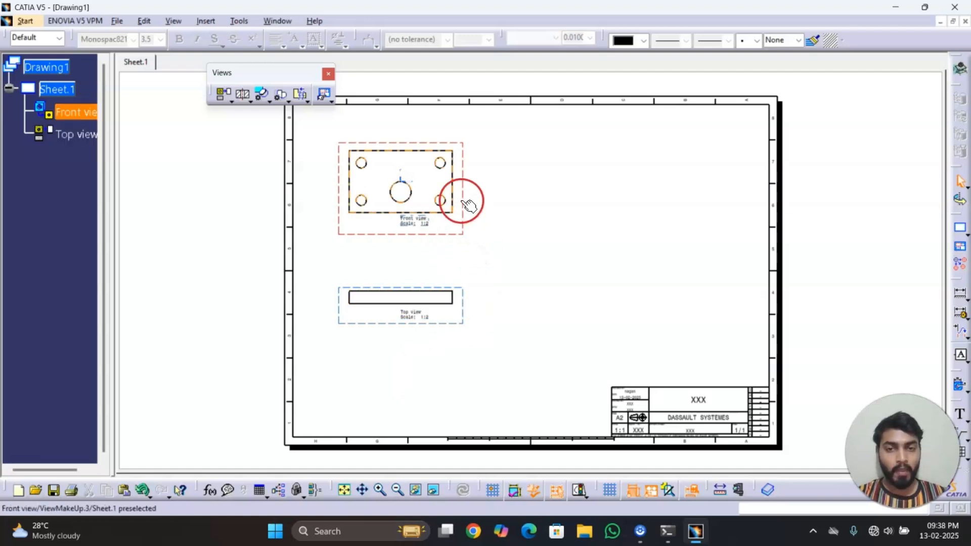
click(349, 235)
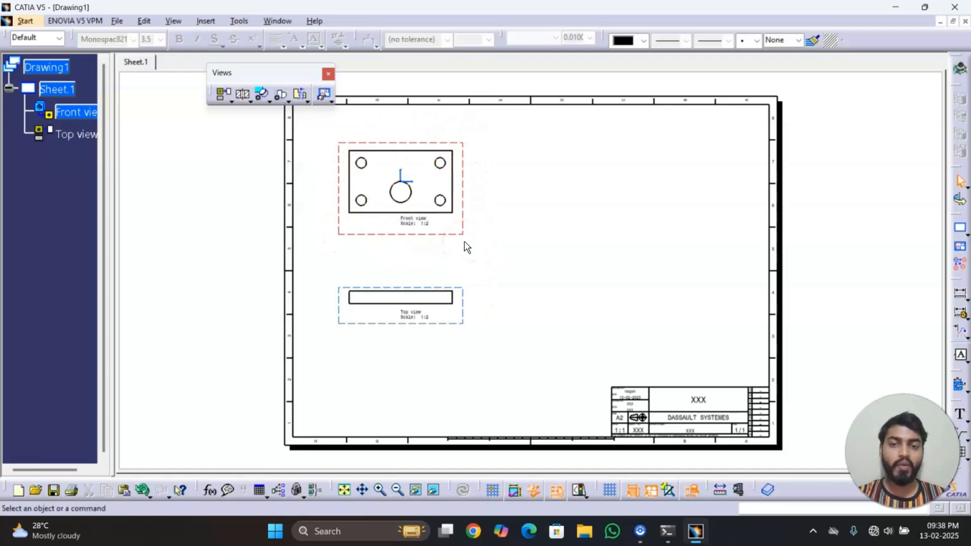
click(467, 300)
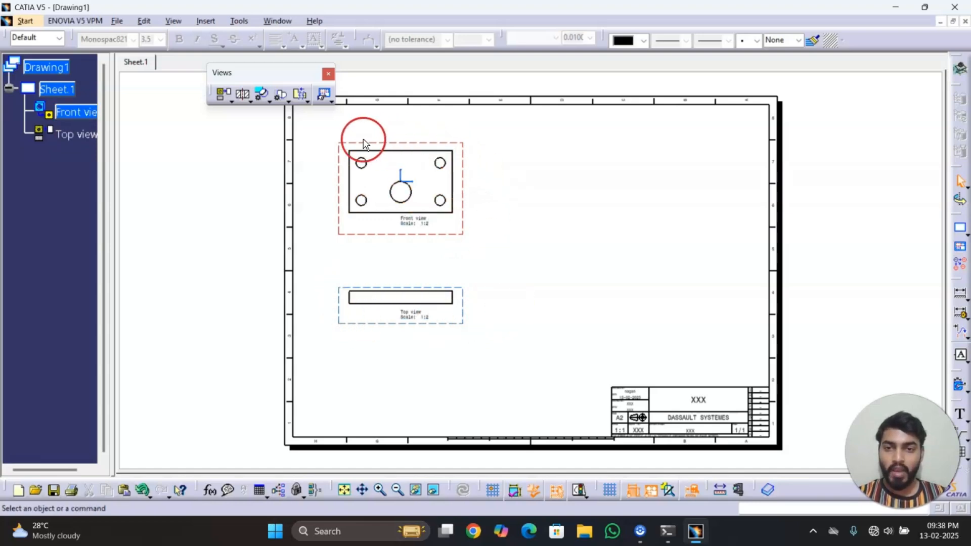
click(224, 99)
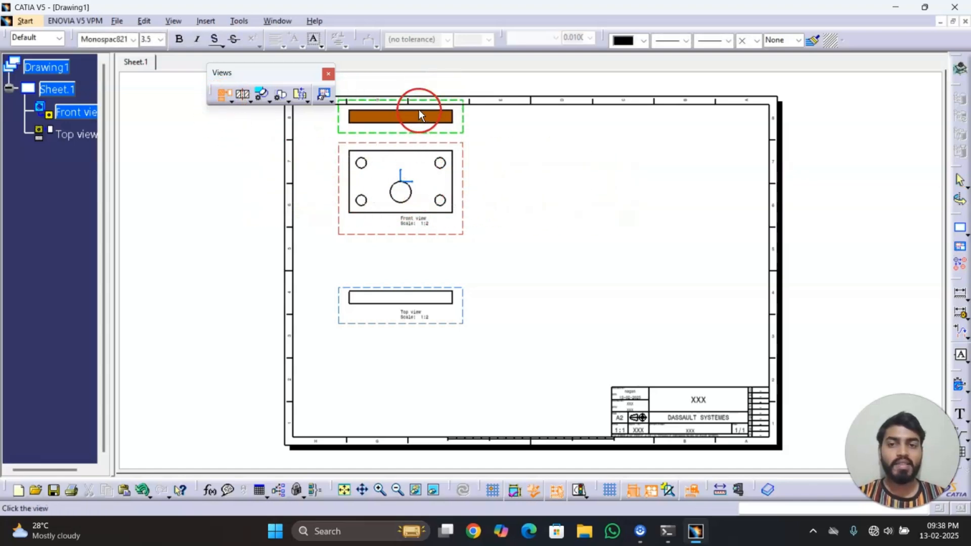
click(217, 95)
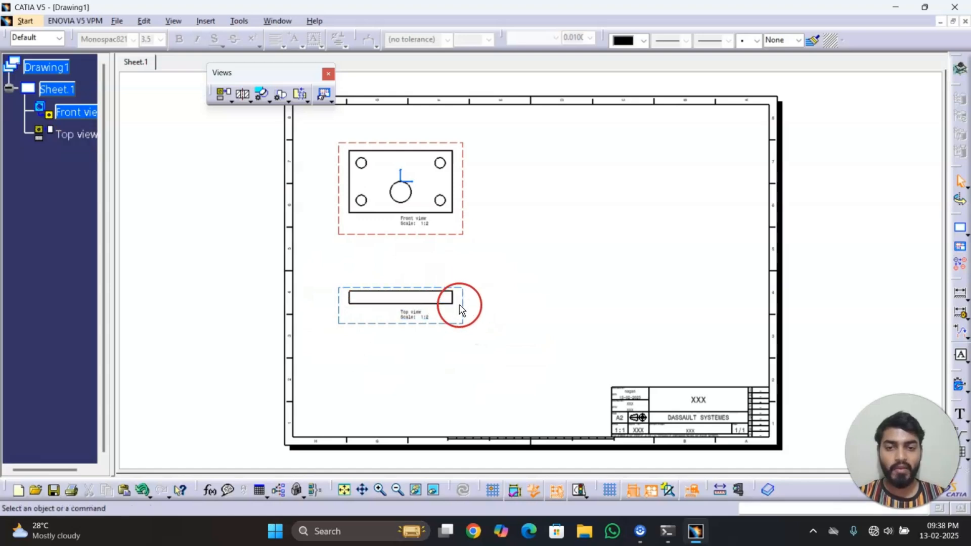
Activate the top view and place a projection view generated from it directly below.
double_click(464, 291)
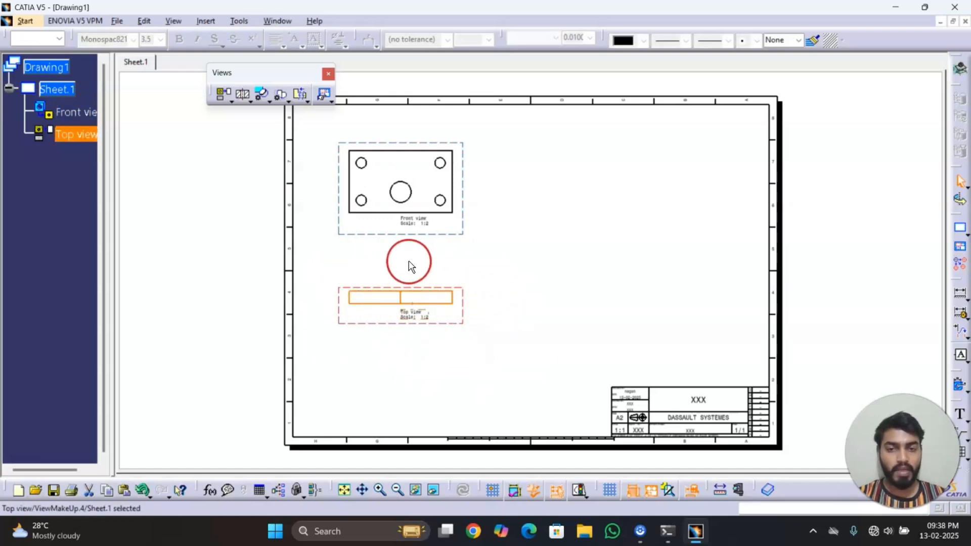
click(545, 296)
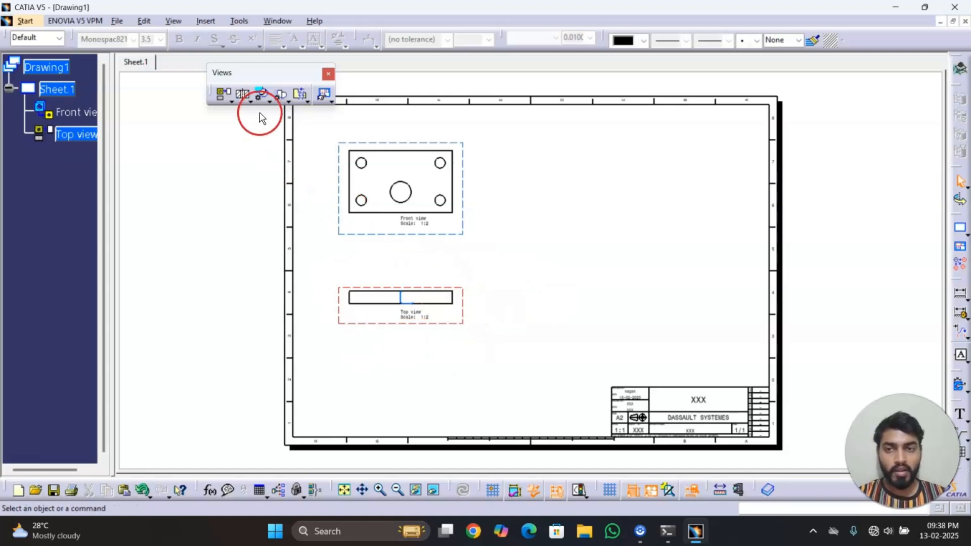
click(225, 95)
click(224, 95)
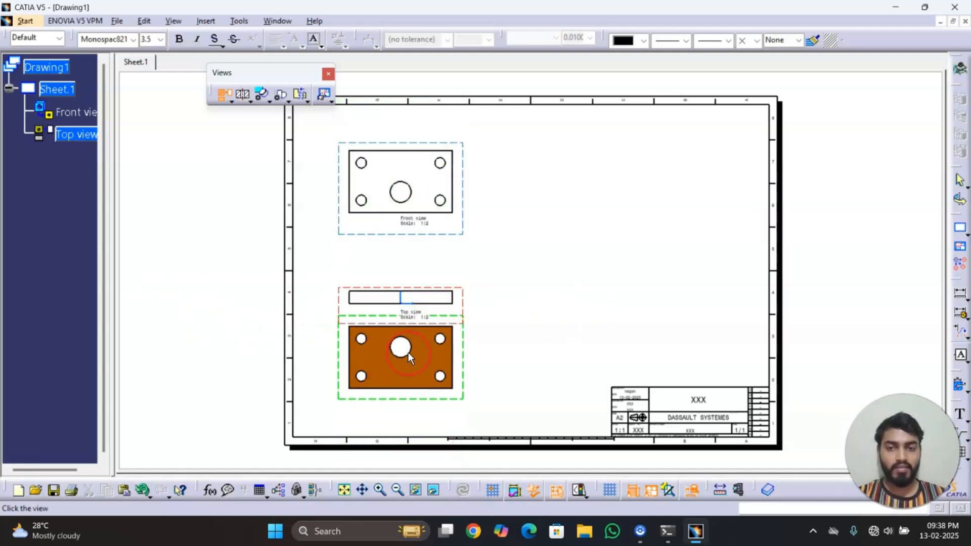
click(409, 383)
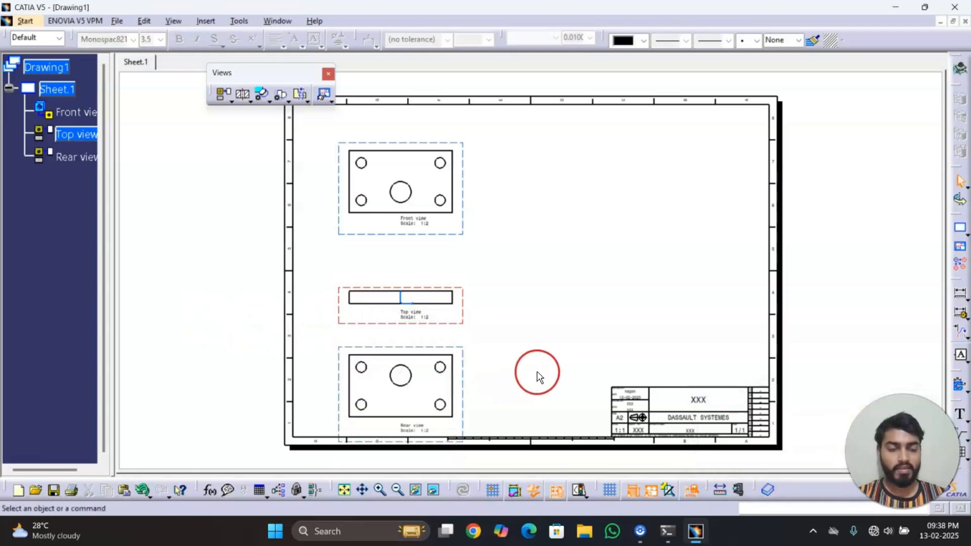
Delete the rear view from the sheet and make the front view the active view again.
click(462, 354)
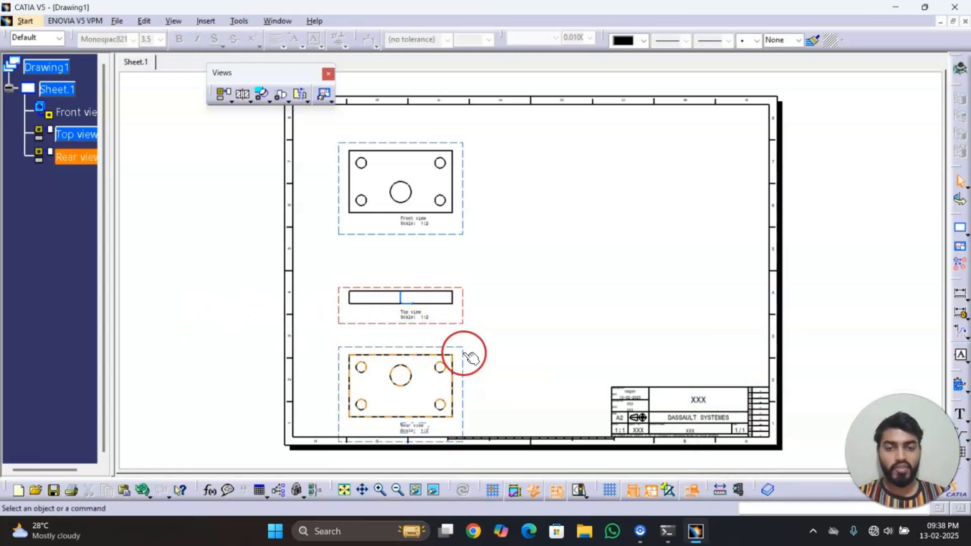
right_click(463, 356)
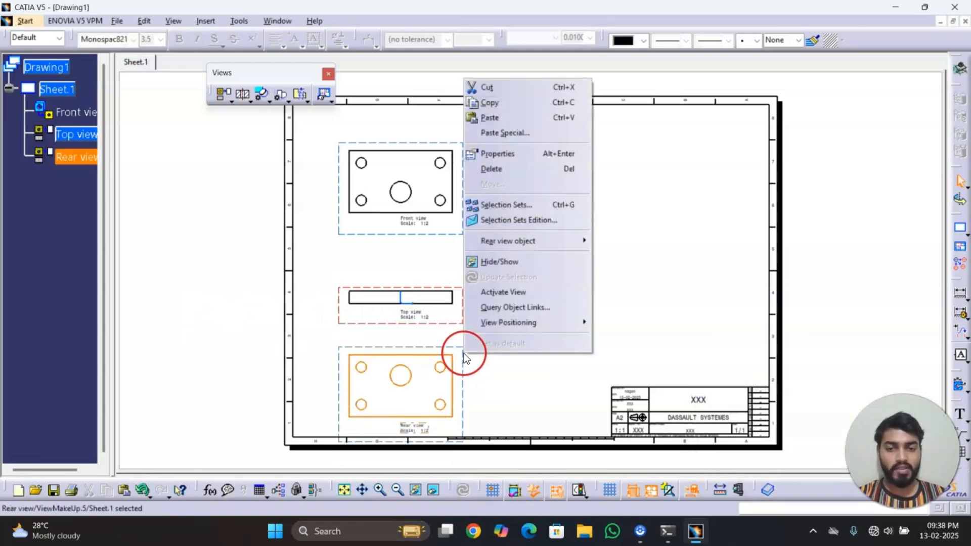
click(517, 170)
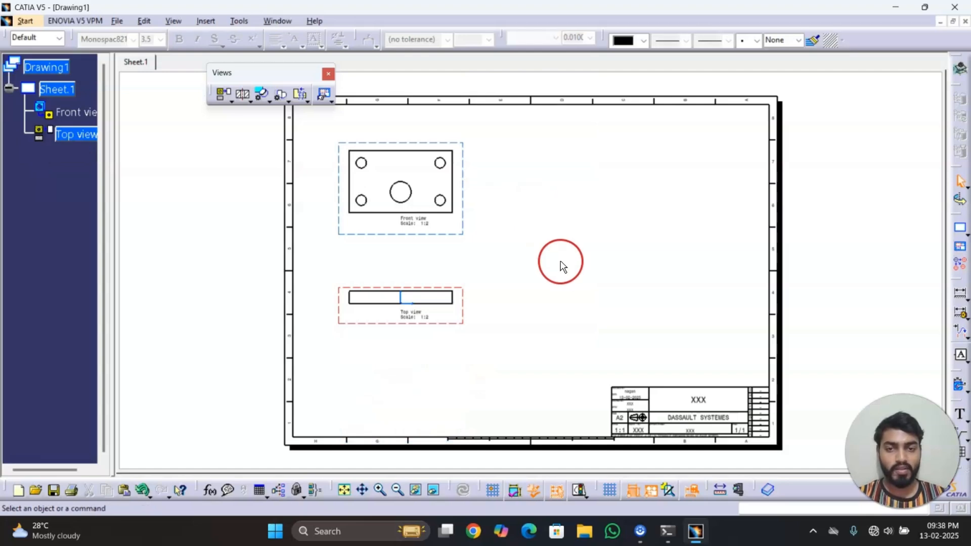
double_click(463, 229)
click(511, 221)
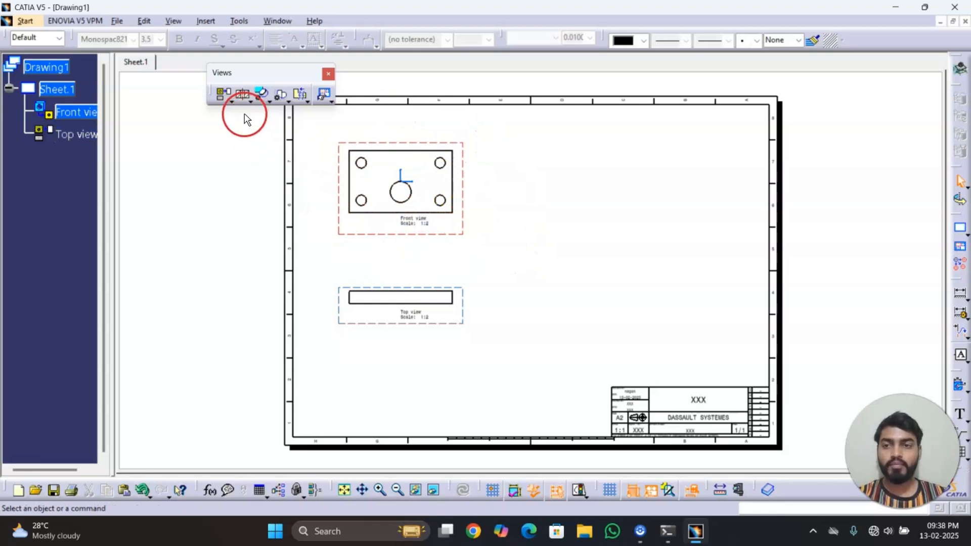
click(231, 97)
click(232, 100)
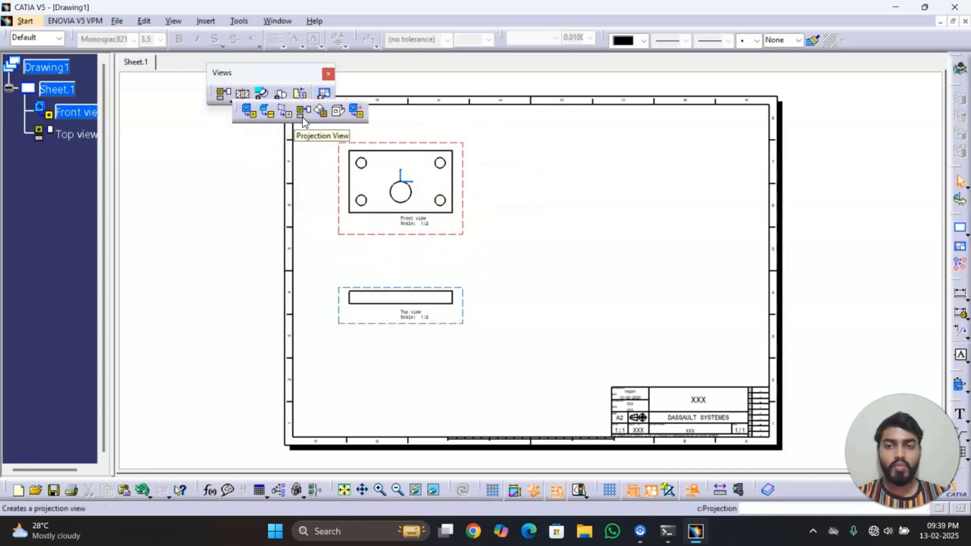
click(318, 120)
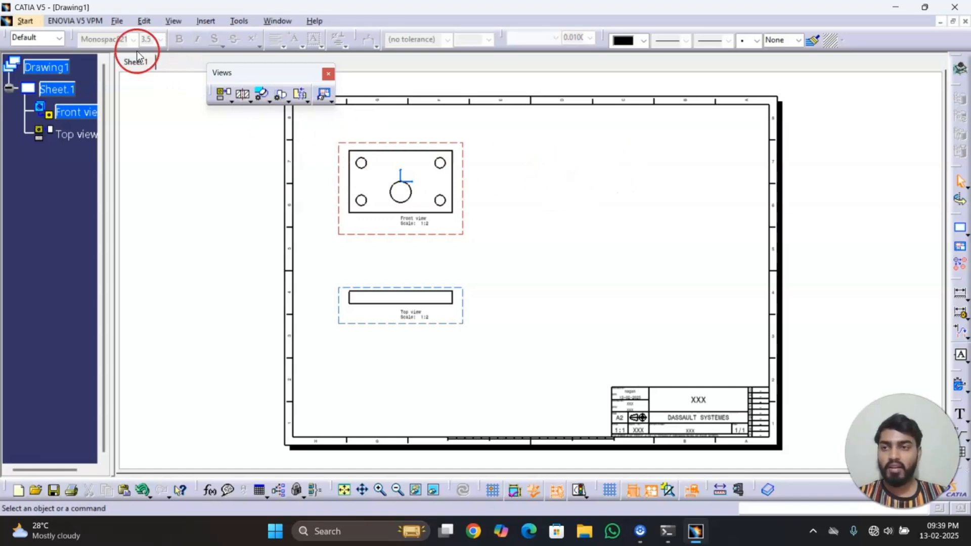
click(36, 21)
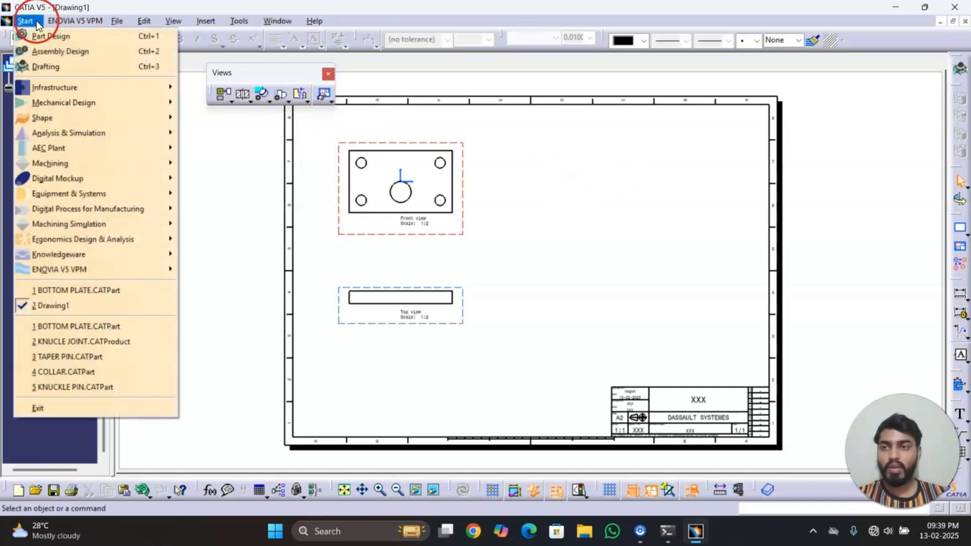
click(257, 183)
Open part file 12 from the Part Design folder inside the Catia models folder.
click(121, 21)
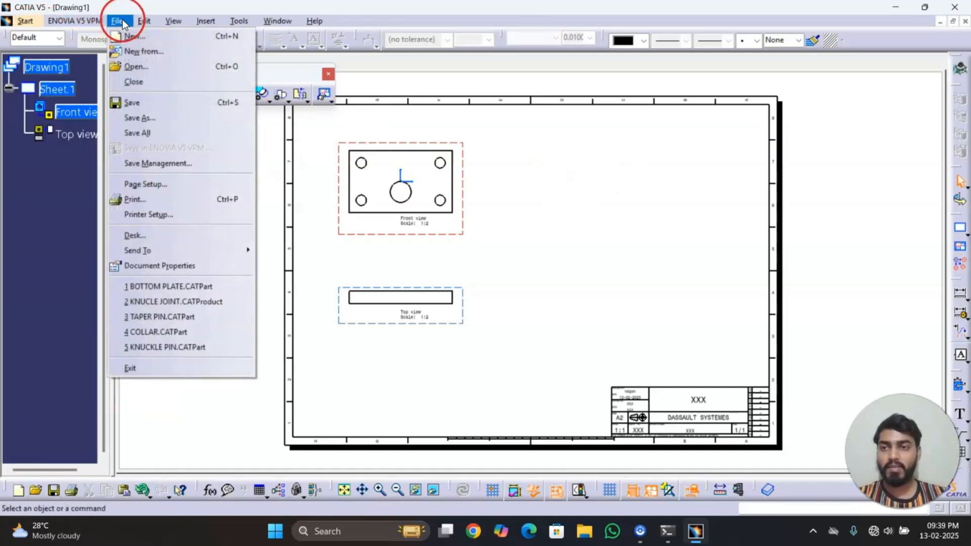
click(138, 67)
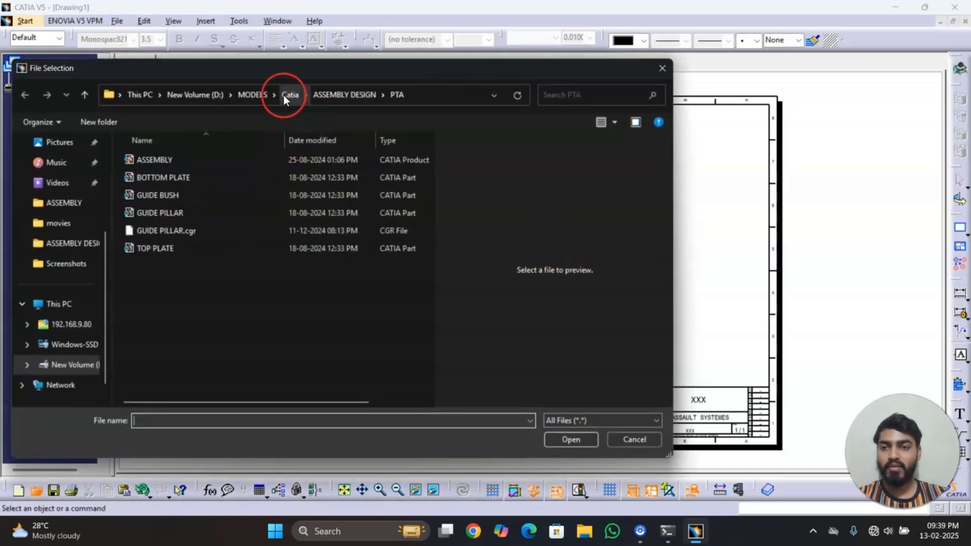
click(285, 96)
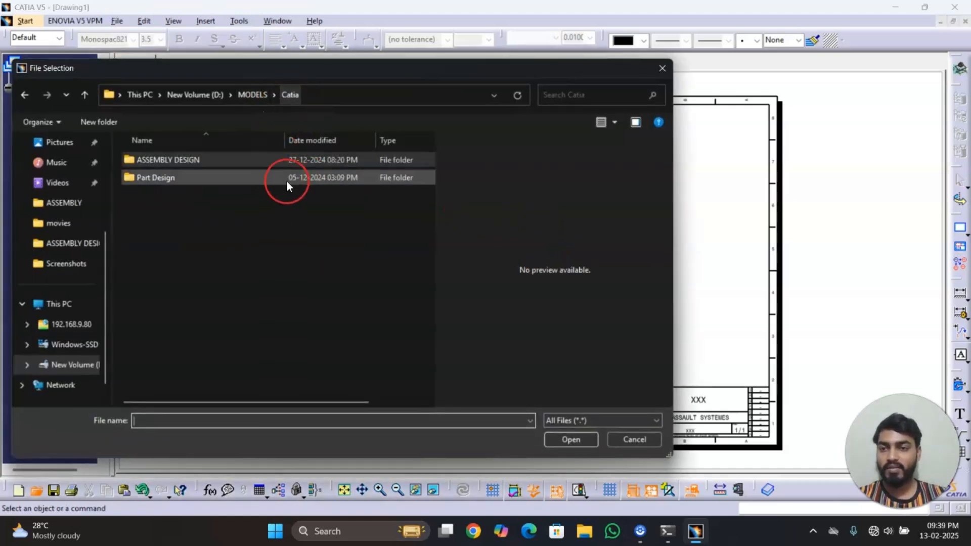
double_click(212, 174)
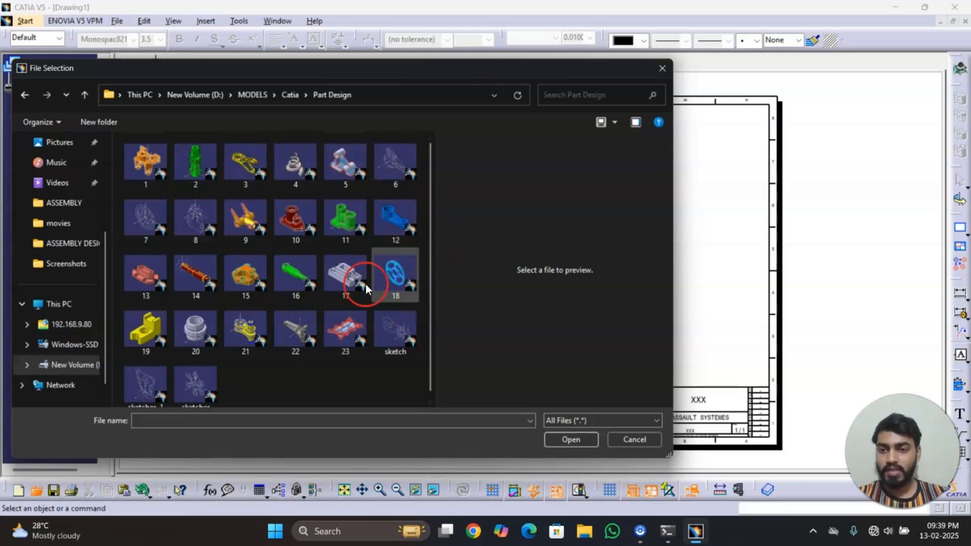
scroll(354, 209, down, 1)
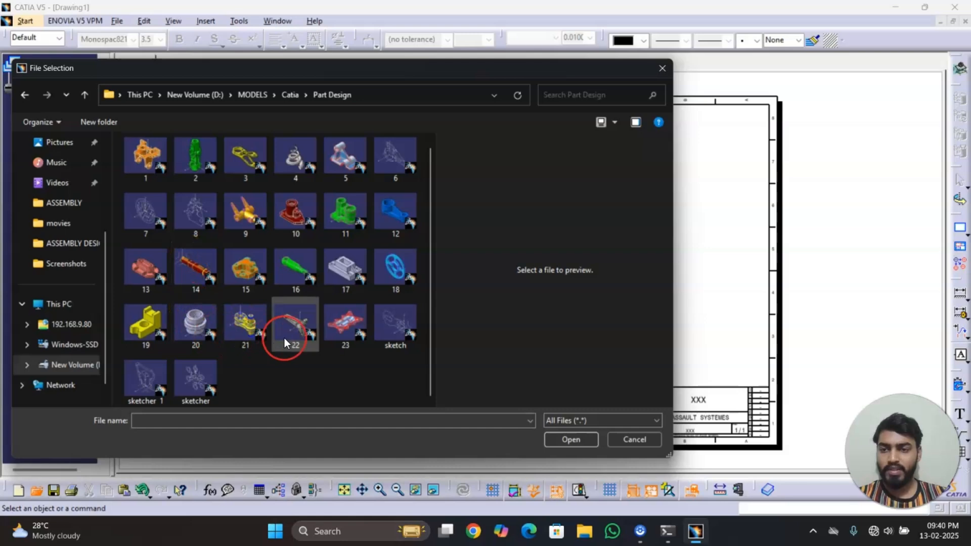
click(390, 206)
click(584, 440)
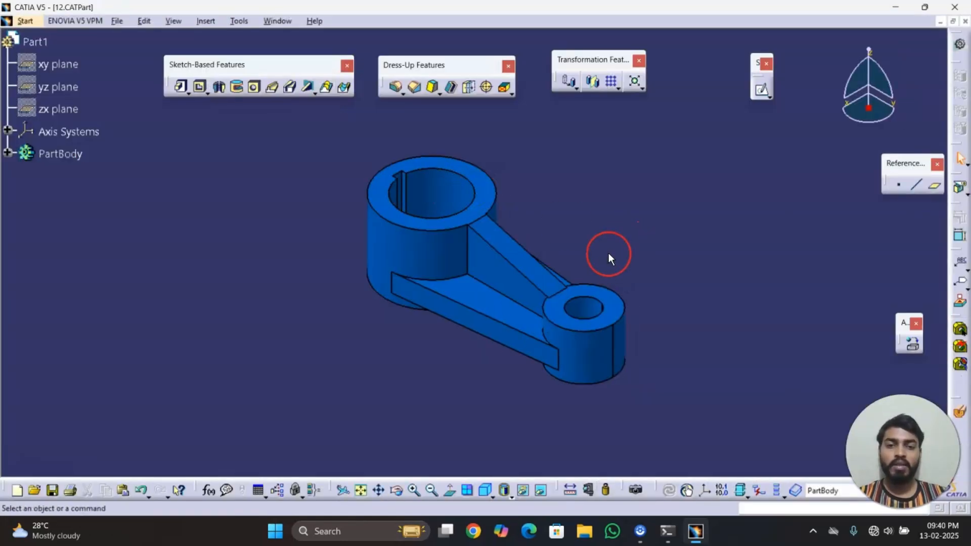
Sketch a small hexagon centred across the width of the stiffener's sloping top face and finish the sketch.
middle_drag(609, 253, 514, 228)
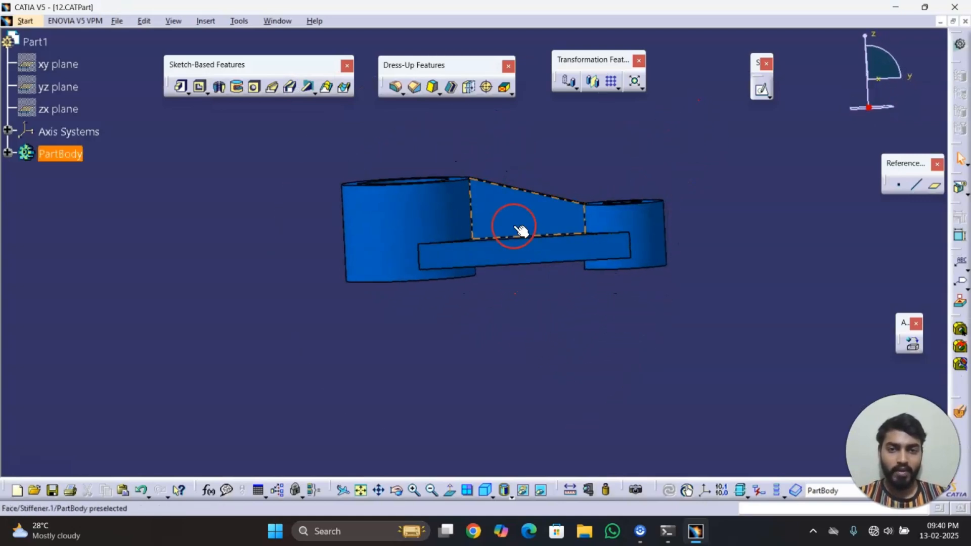
mouse_move(566, 201)
middle_down()
mouse_move(538, 167)
mouse_move(494, 233)
mouse_move(590, 284)
mouse_move(606, 222)
mouse_move(562, 264)
middle_up()
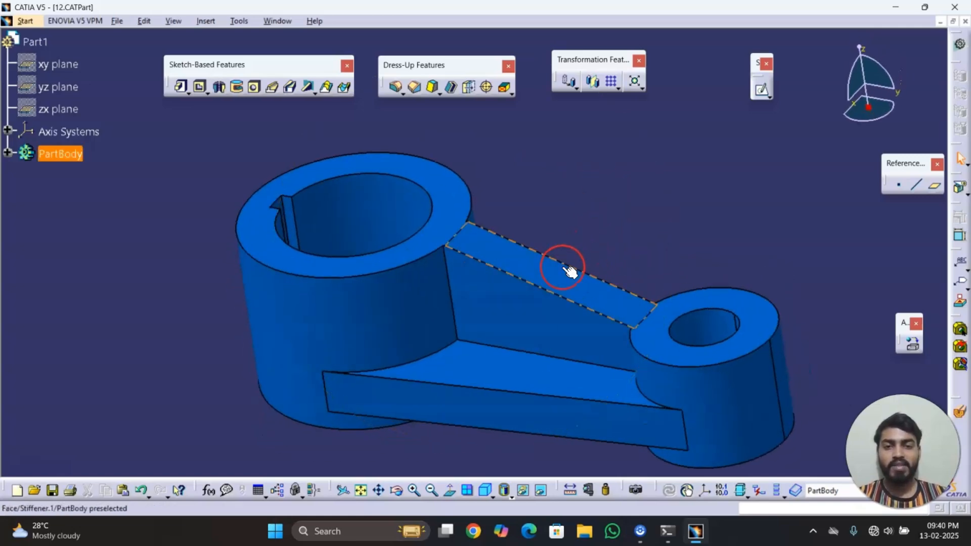
click(561, 264)
click(759, 92)
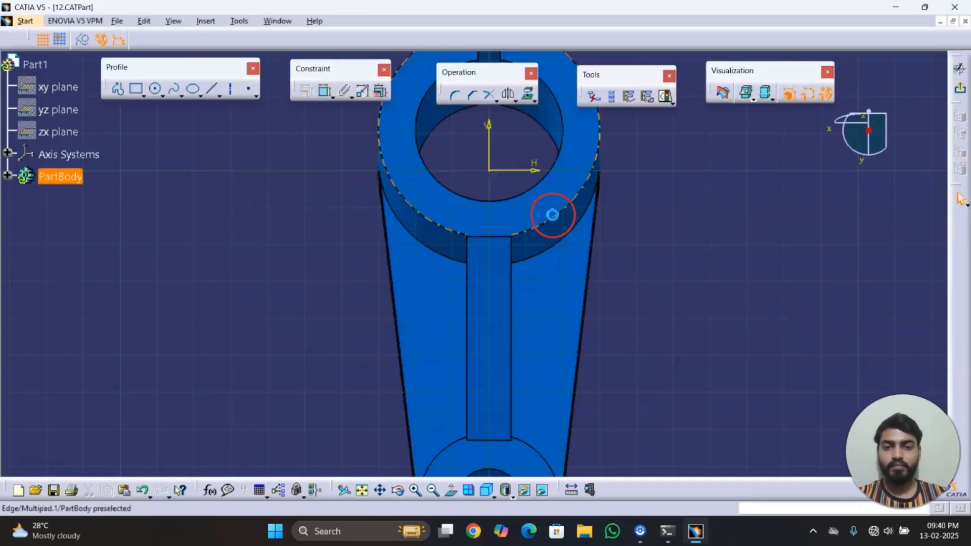
click(144, 96)
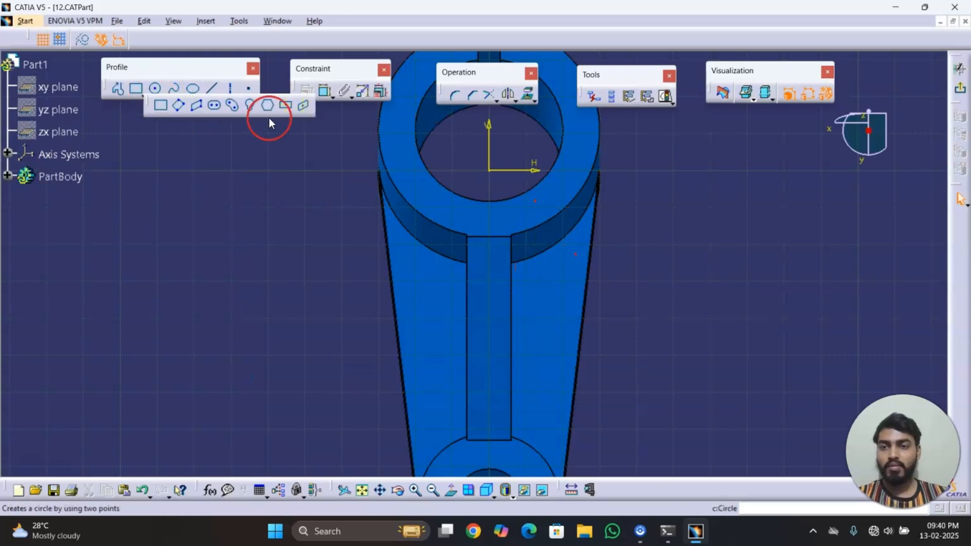
click(266, 105)
click(490, 320)
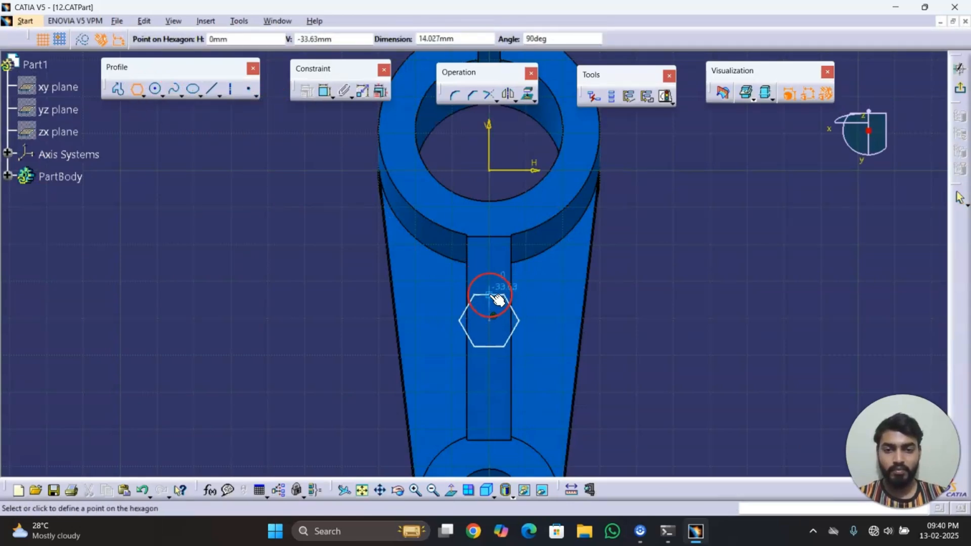
click(495, 309)
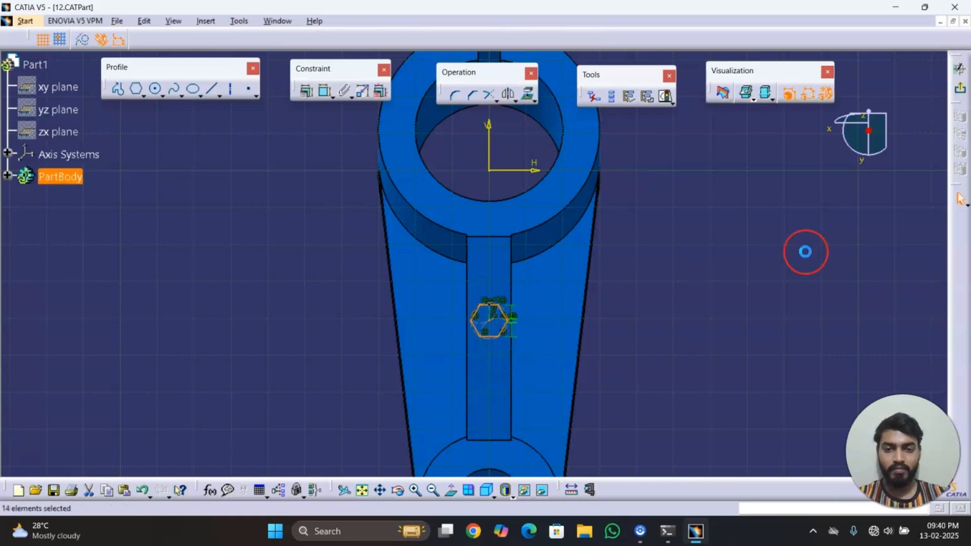
click(959, 70)
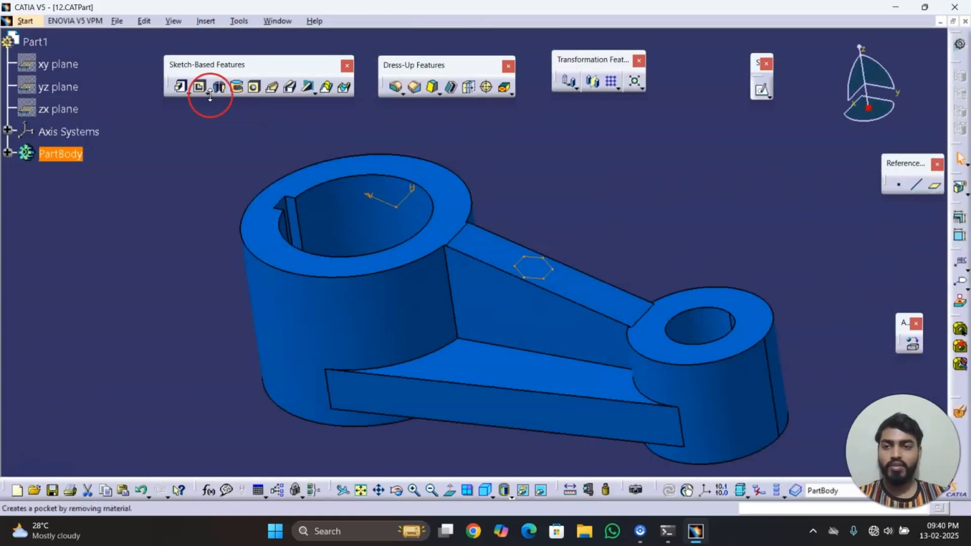
Cut a pocket from the hexagon sketch using the Dimension limit type with a depth of 5 mm.
click(199, 87)
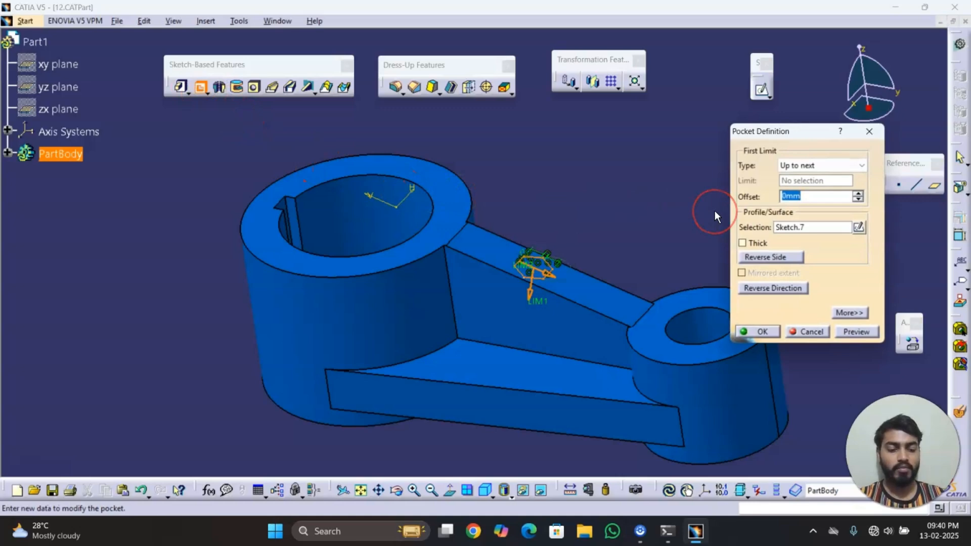
click(804, 165)
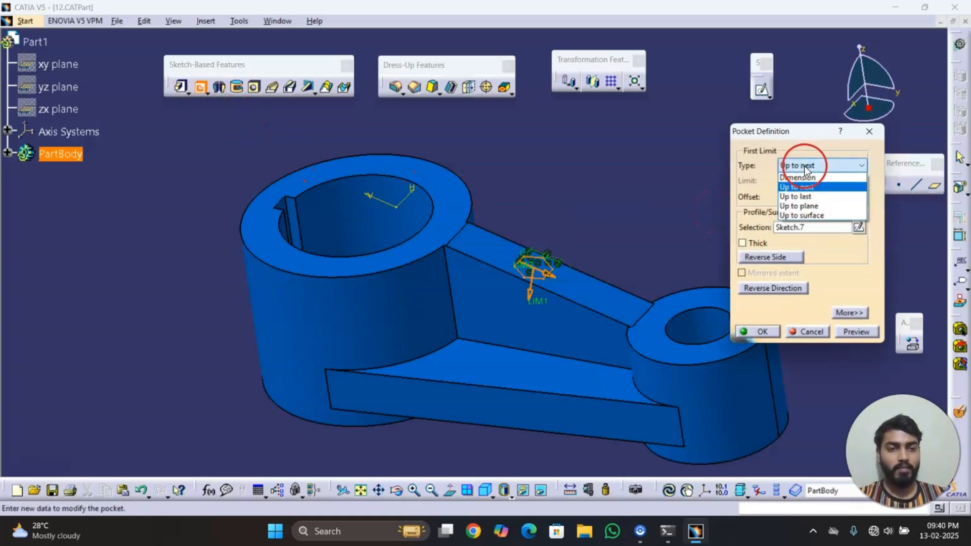
click(805, 173)
click(807, 181)
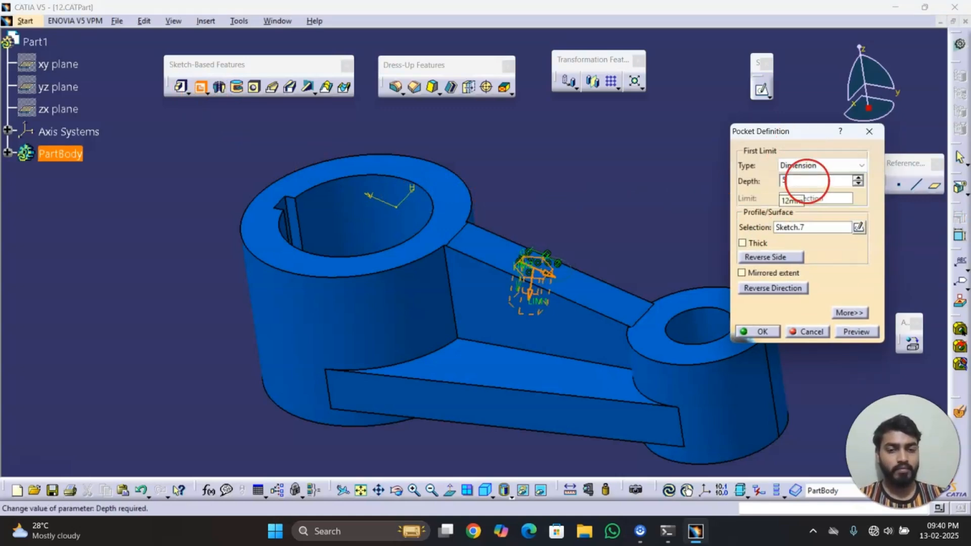
key(Return)
click(610, 213)
middle_drag(610, 201, 609, 248)
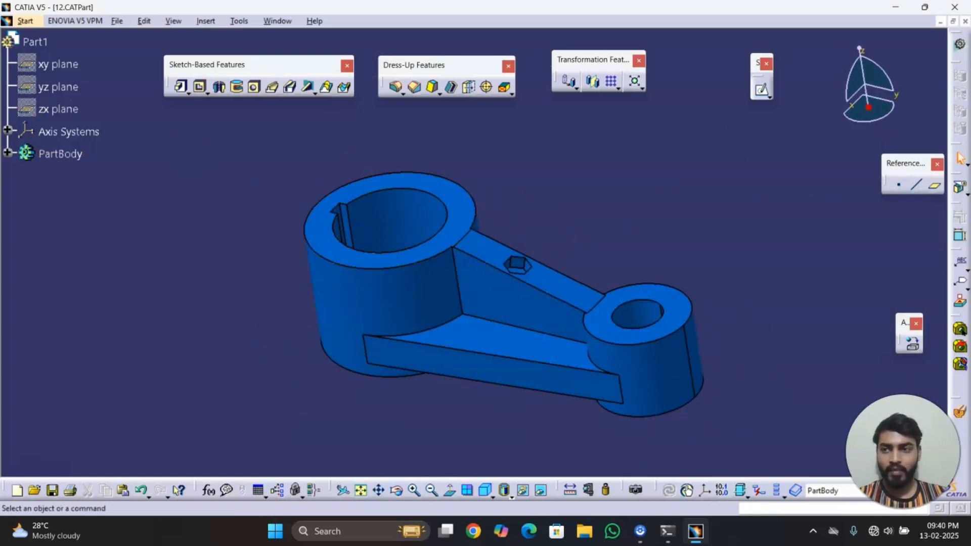
Switch back to the Drawing1 document.
click(25, 21)
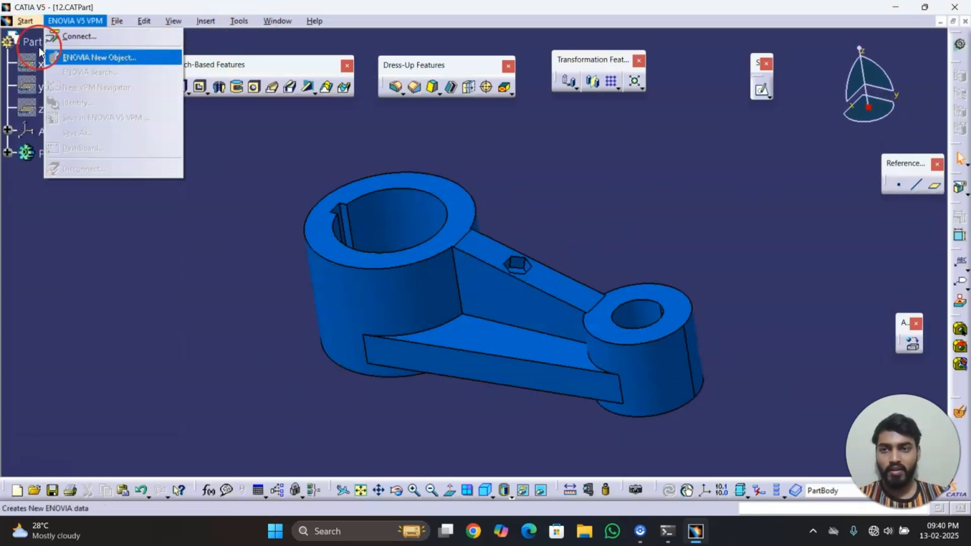
click(244, 181)
click(283, 20)
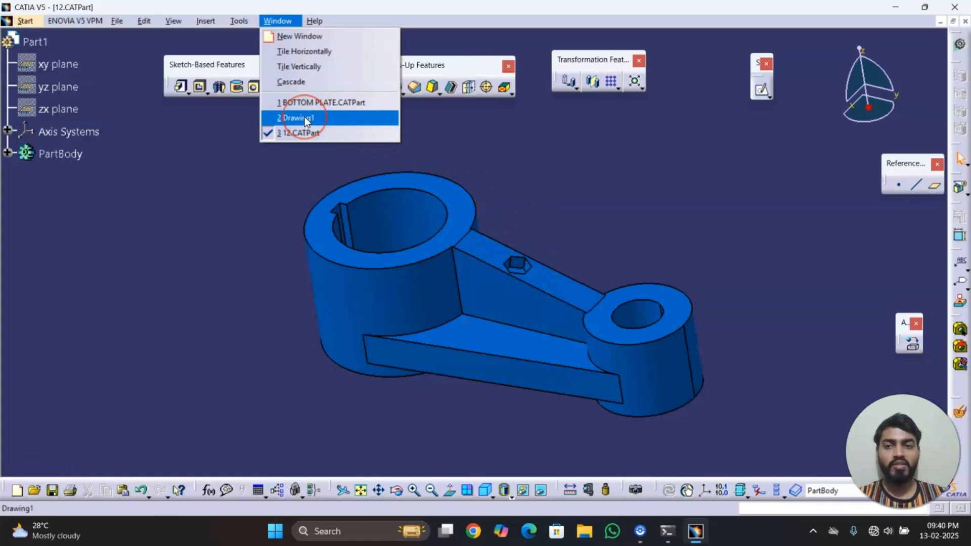
click(25, 21)
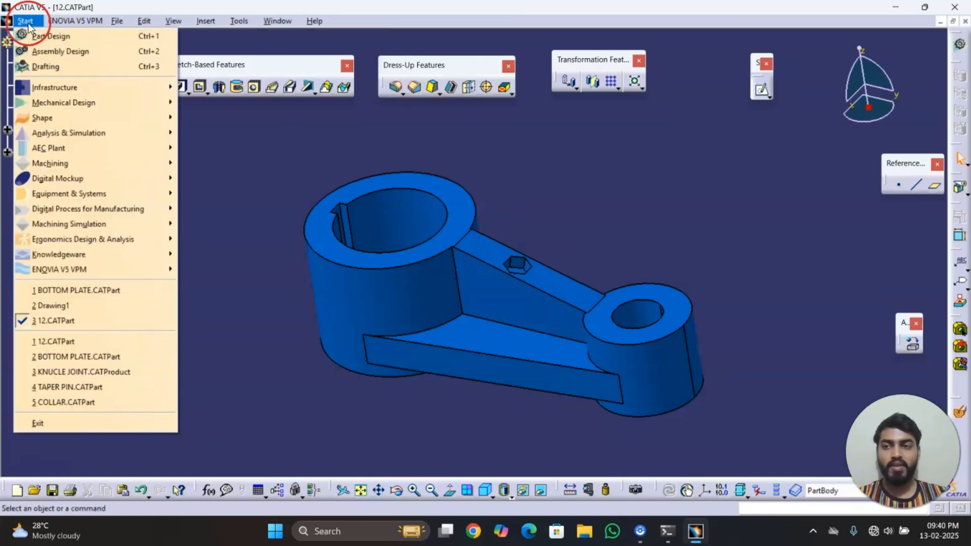
click(286, 20)
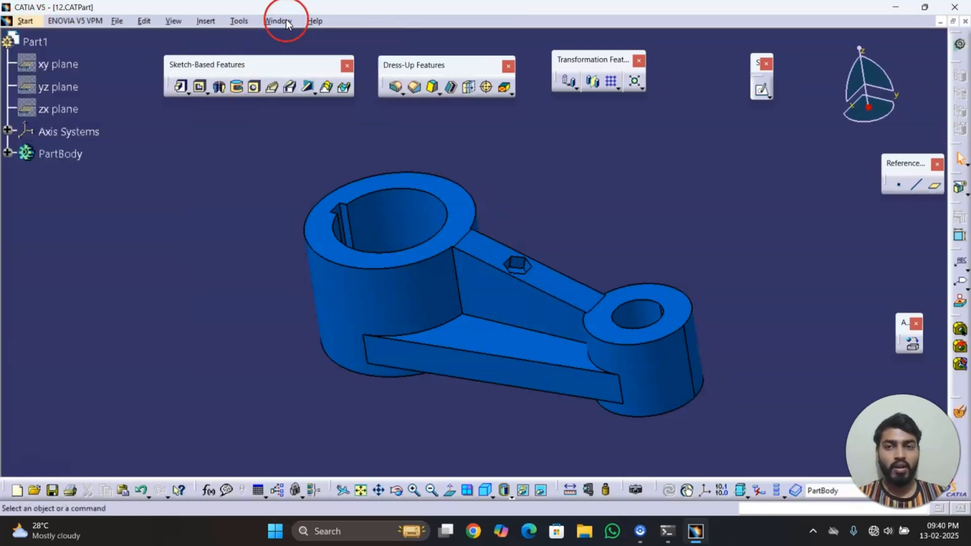
click(287, 20)
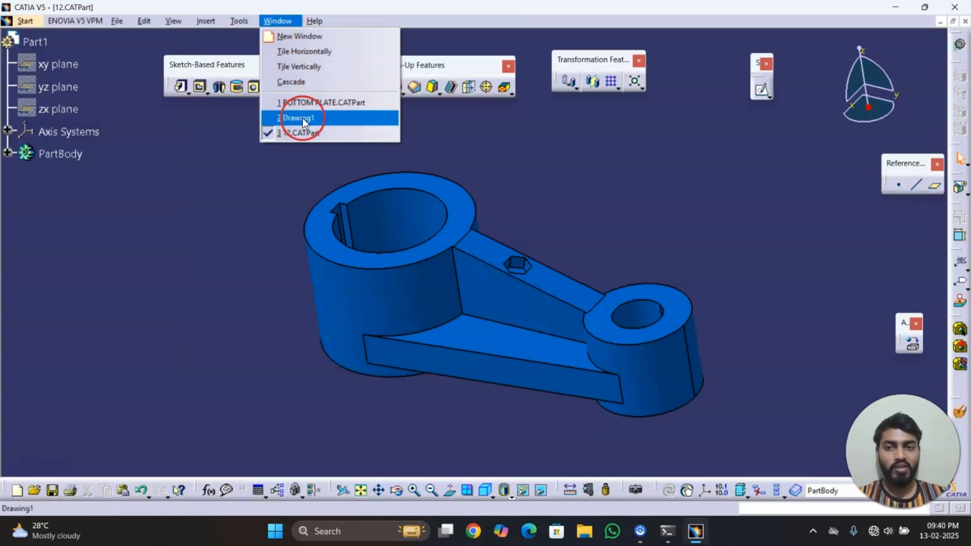
click(338, 117)
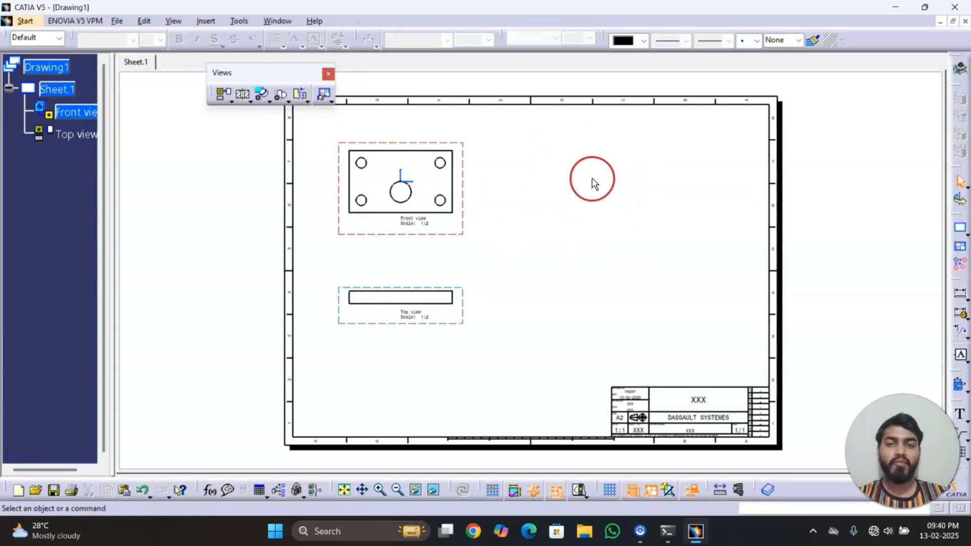
Create a front view of part 12 using the stiffener's side face as reference and generate it beside the bottom plate views.
click(232, 102)
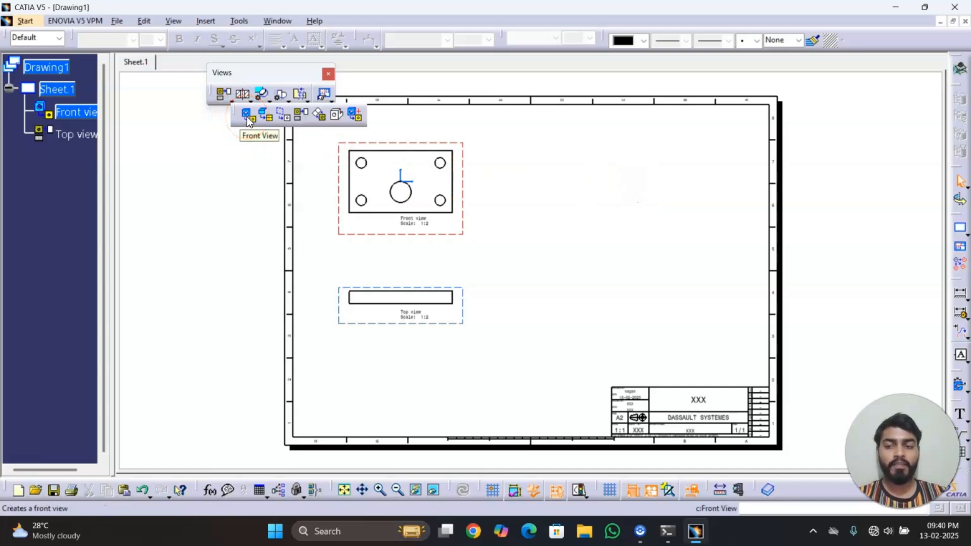
click(247, 117)
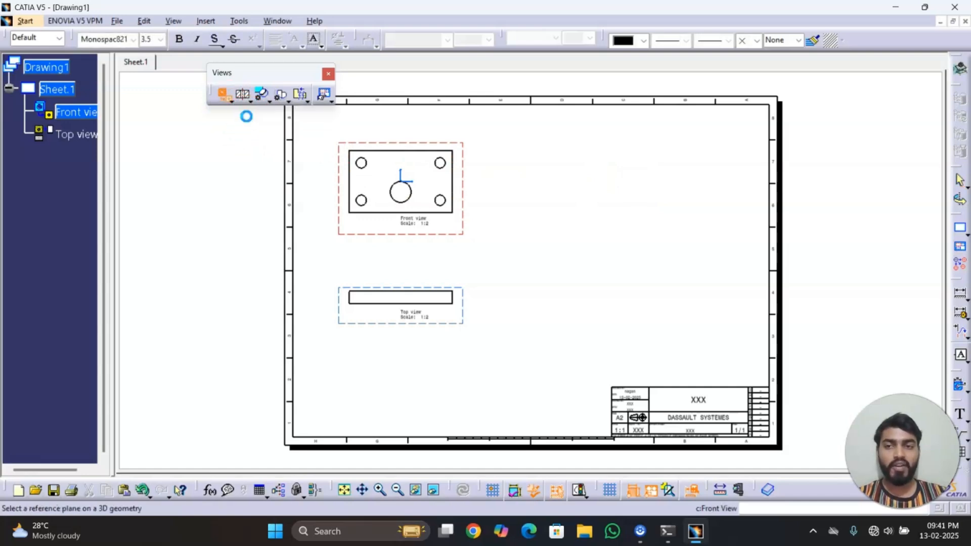
click(280, 23)
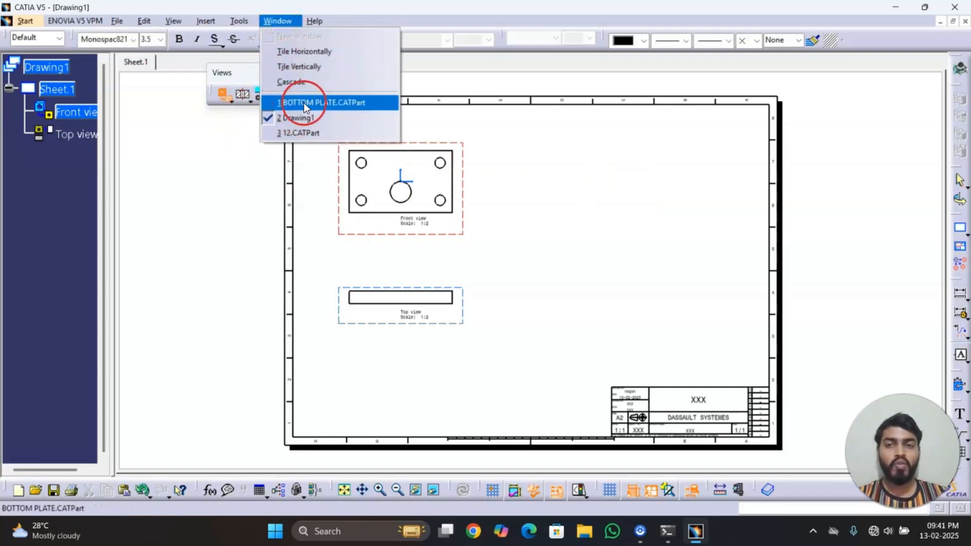
click(308, 132)
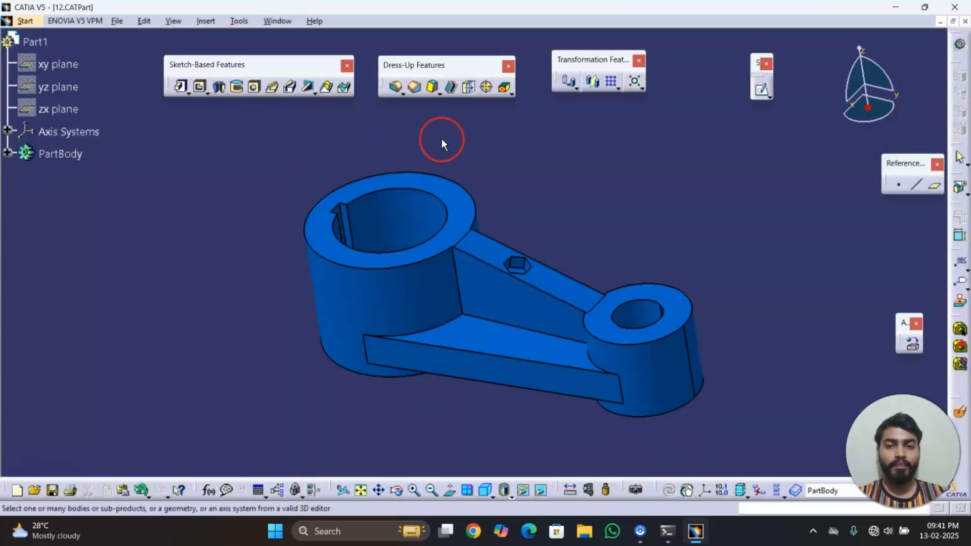
click(501, 298)
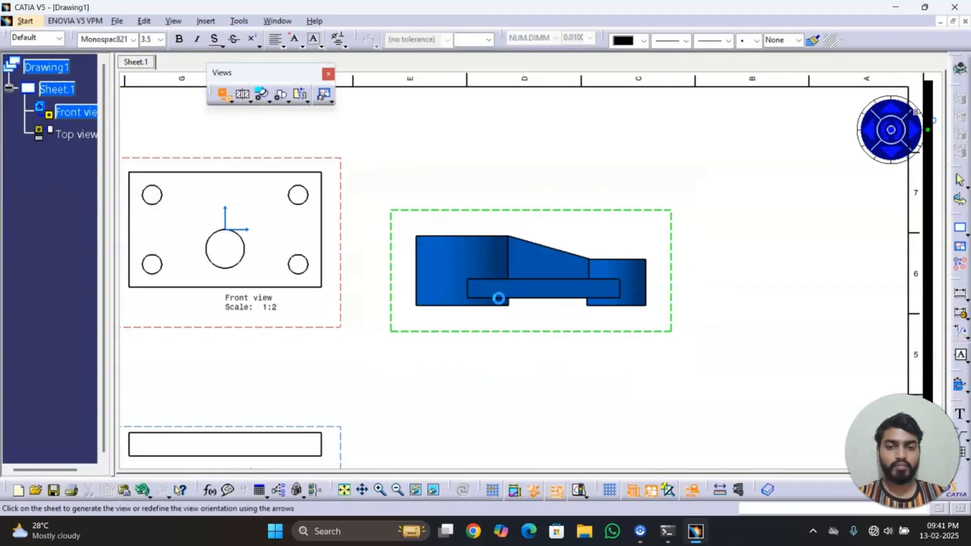
click(626, 194)
Move the new front view of the lever part down to the free space just above the title block.
middle_drag(570, 183, 577, 328)
middle_drag(577, 328, 477, 280)
drag(473, 245, 505, 304)
click(586, 311)
middle_drag(505, 316, 418, 258)
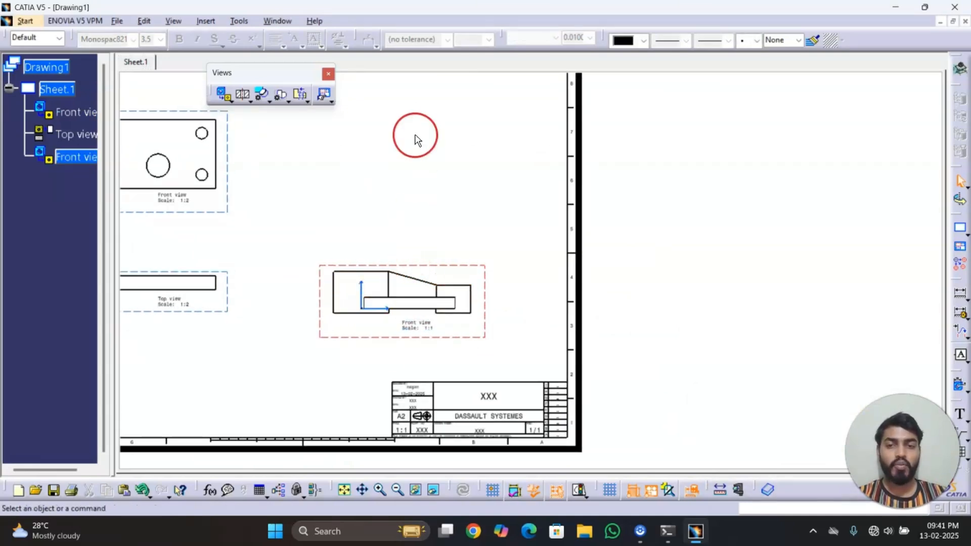
Create a top projection view from the lever part's front view and move it directly above that front view.
click(234, 101)
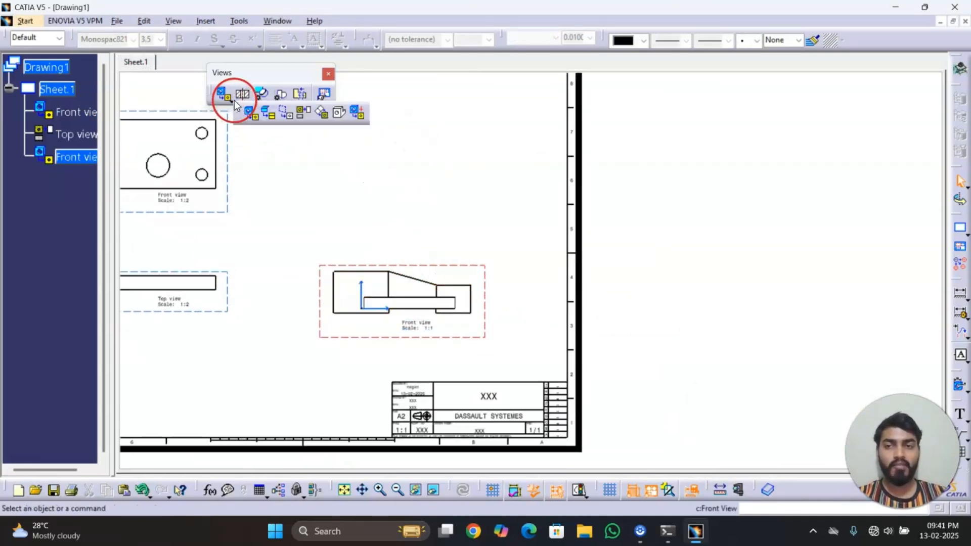
click(303, 113)
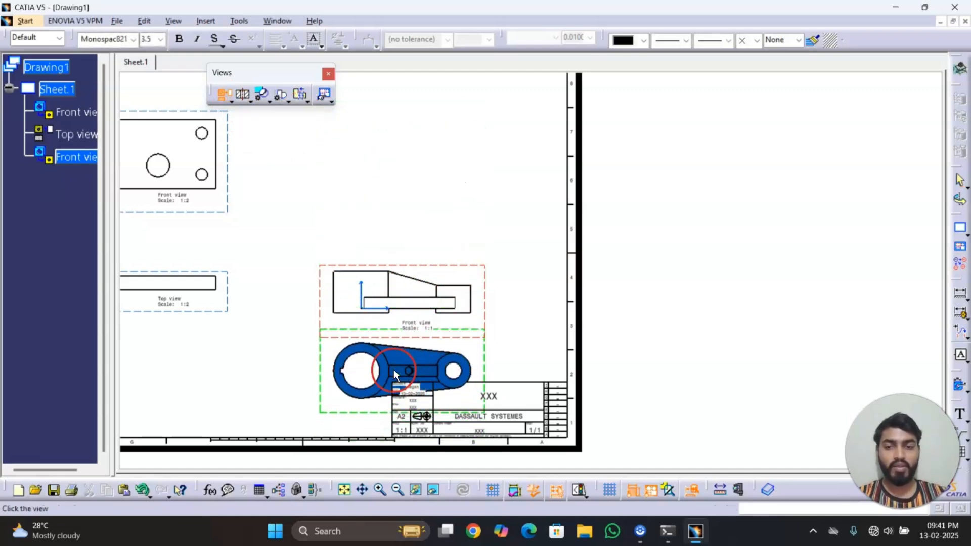
click(394, 369)
drag(485, 367, 490, 182)
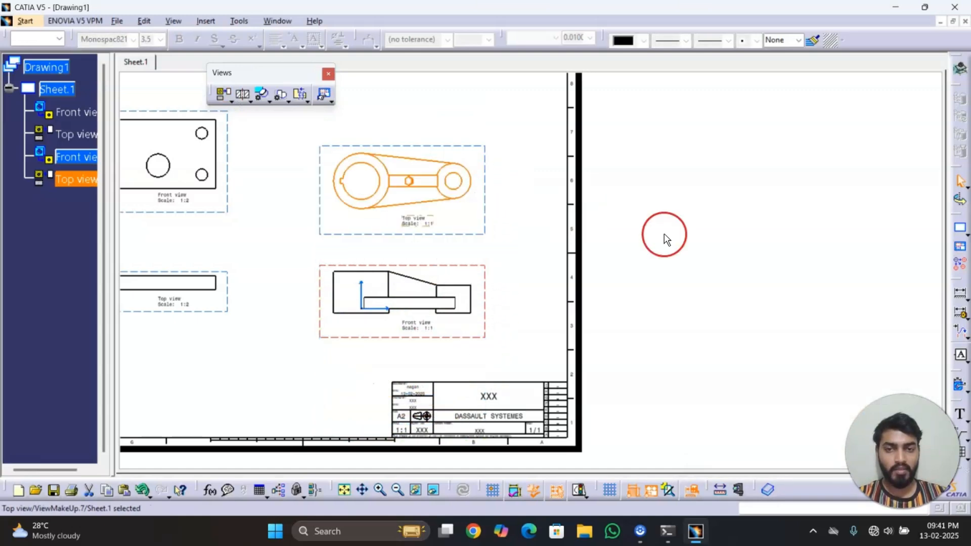
Examine the hexagonal hole in the lever part's top view against the sloped edge of its front view.
click(508, 290)
mouse_move(508, 289)
middle_down()
mouse_move(579, 293)
mouse_move(559, 227)
middle_up()
middle_drag(476, 234, 571, 303)
ctrl+middle_drag(518, 377, 523, 360)
middle_drag(521, 380, 542, 258)
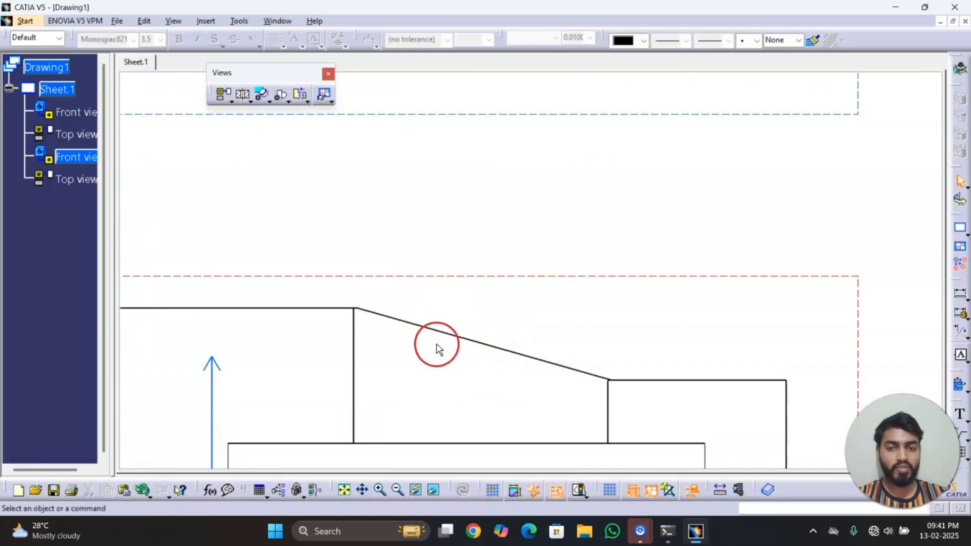
middle_drag(494, 308, 481, 386)
mouse_move(507, 149)
middle_down()
mouse_move(510, 271)
mouse_move(525, 222)
mouse_move(514, 299)
middle_up()
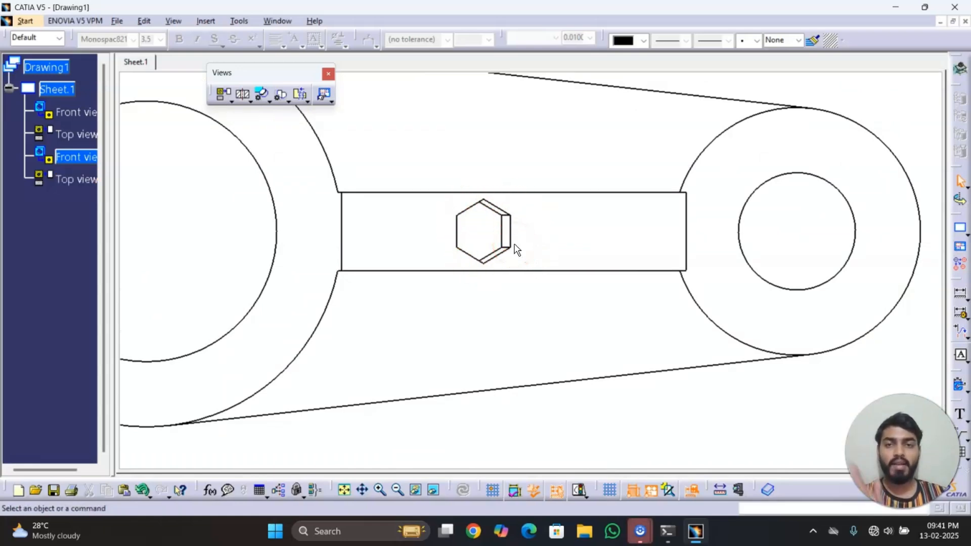
mouse_move(514, 245)
ctrl+middle_down()
mouse_move(510, 373)
mouse_move(570, 317)
mouse_move(559, 303)
ctrl+middle_up()
middle_drag(492, 354, 495, 225)
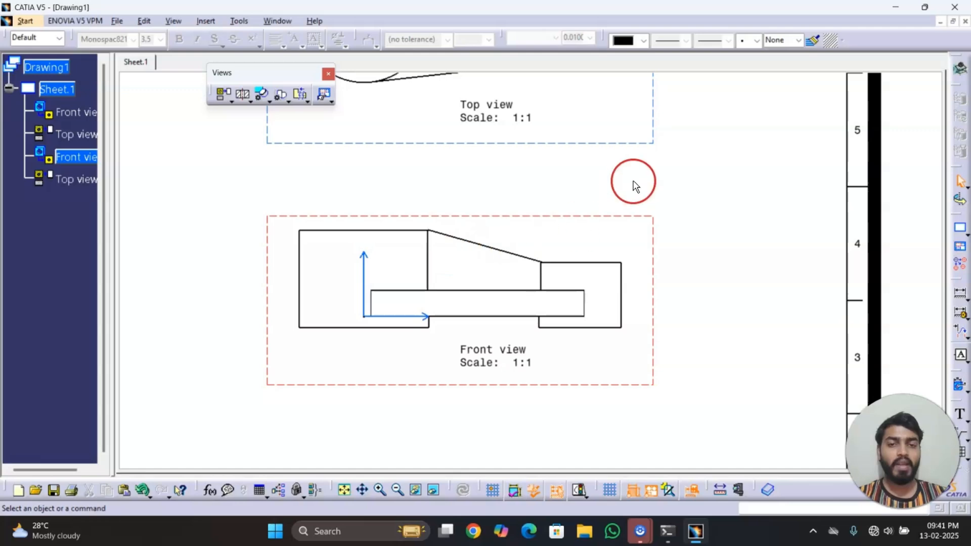
Delete the lever part's top view from the sheet.
click(641, 144)
key(Delete)
middle_drag(542, 248, 530, 298)
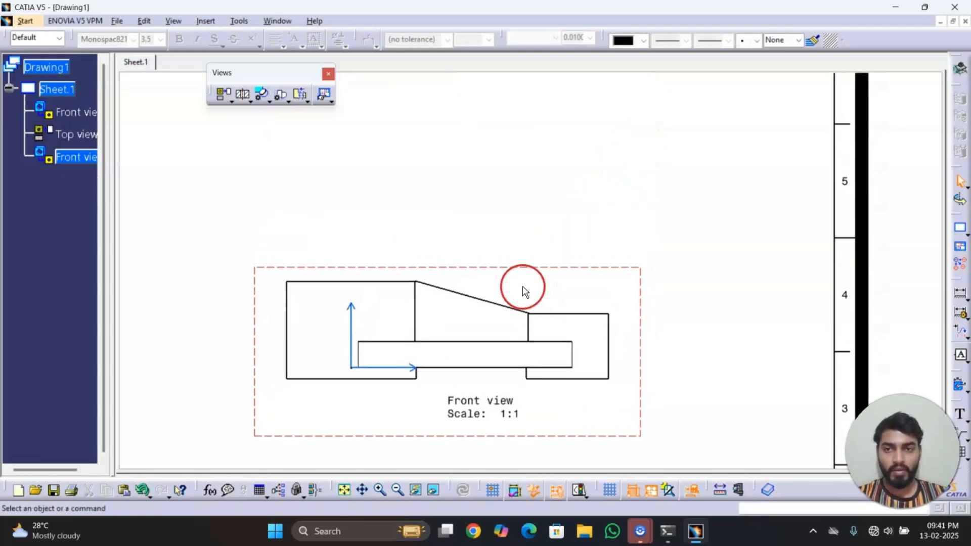
Create an auxiliary view of the lever part from the sloped edge of its front view and place it below that view.
click(231, 100)
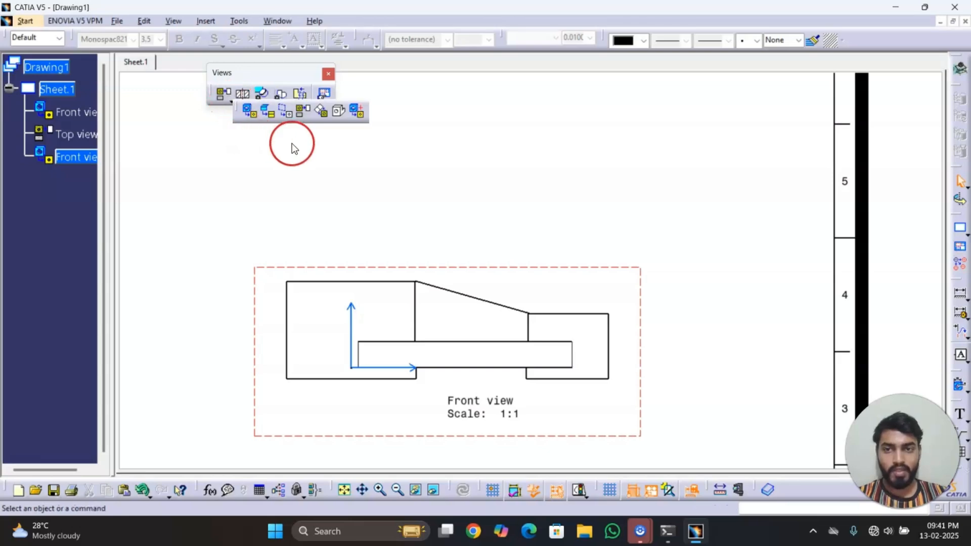
click(323, 112)
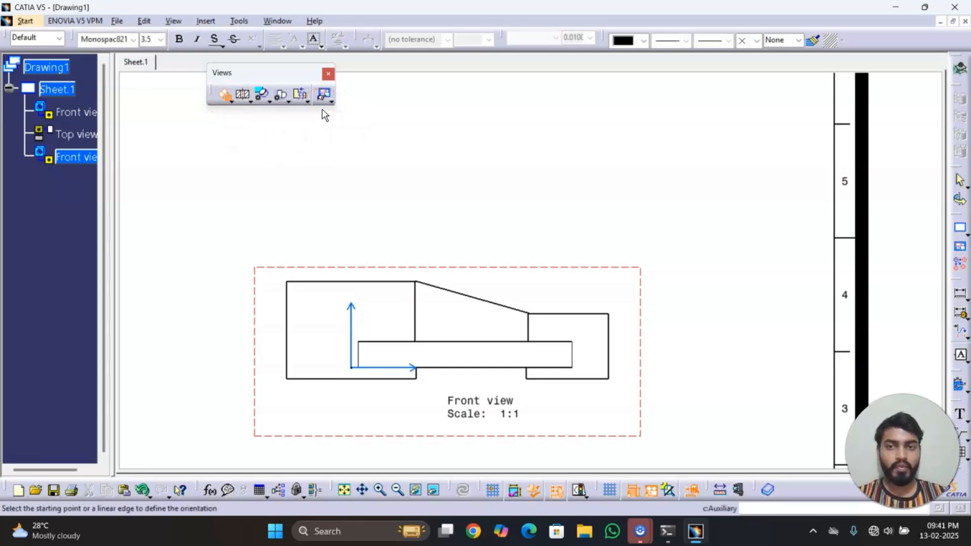
click(481, 183)
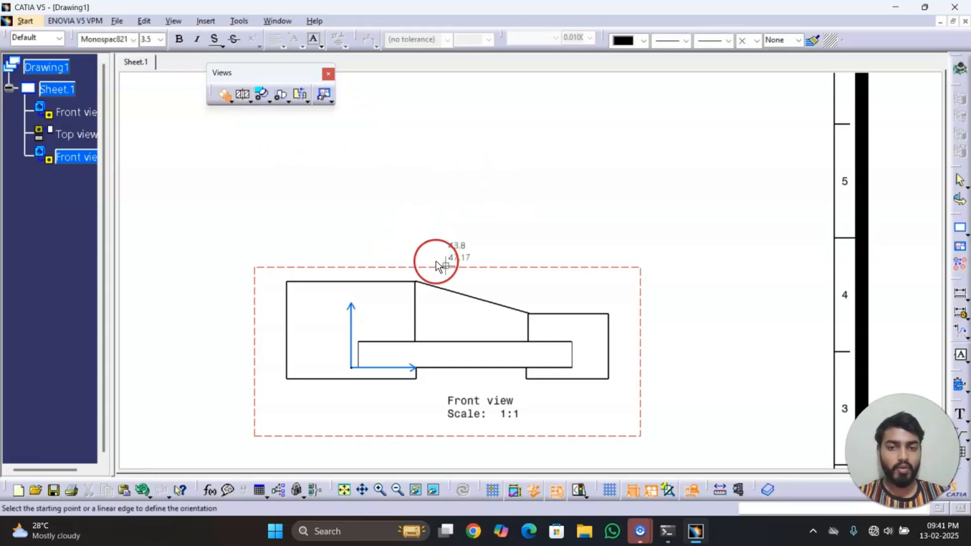
click(448, 292)
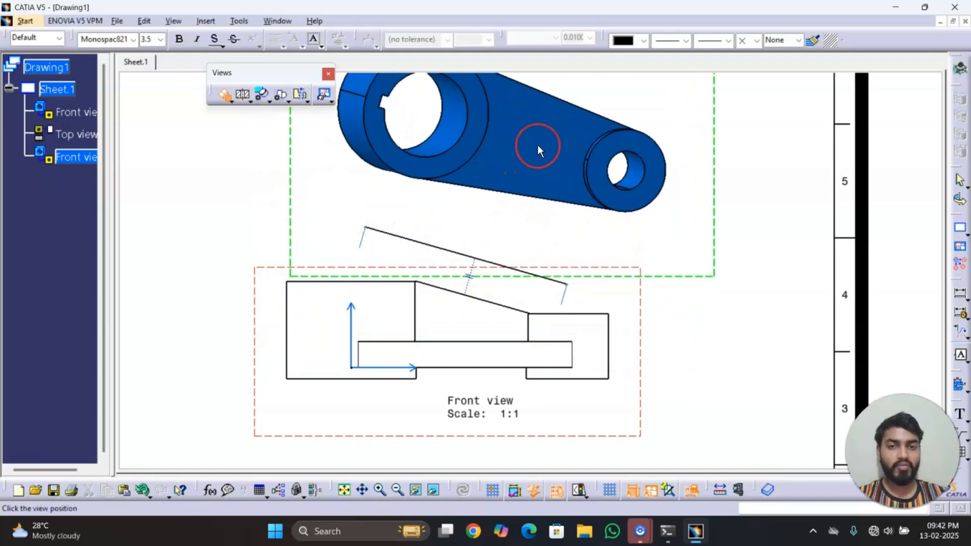
ctrl+middle_drag(539, 192, 542, 227)
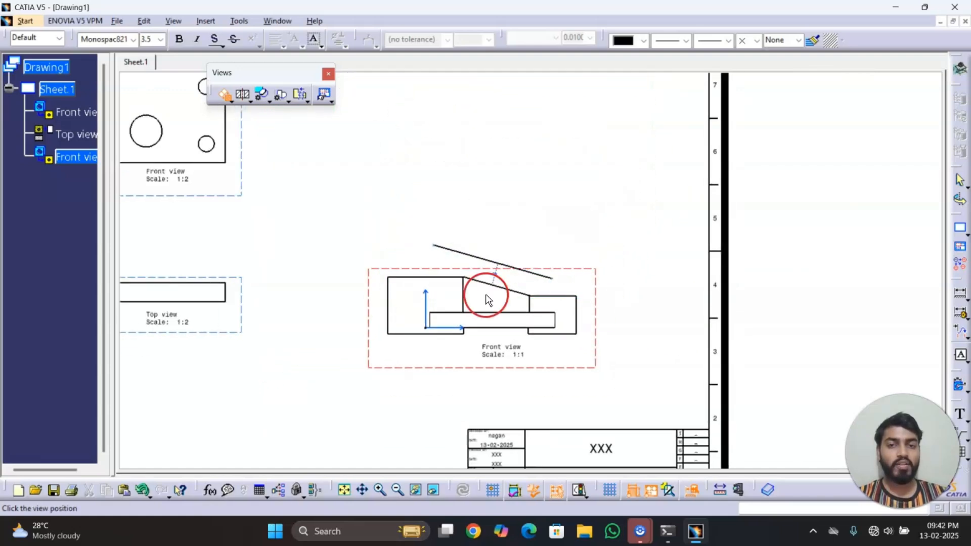
middle_drag(472, 275, 485, 178)
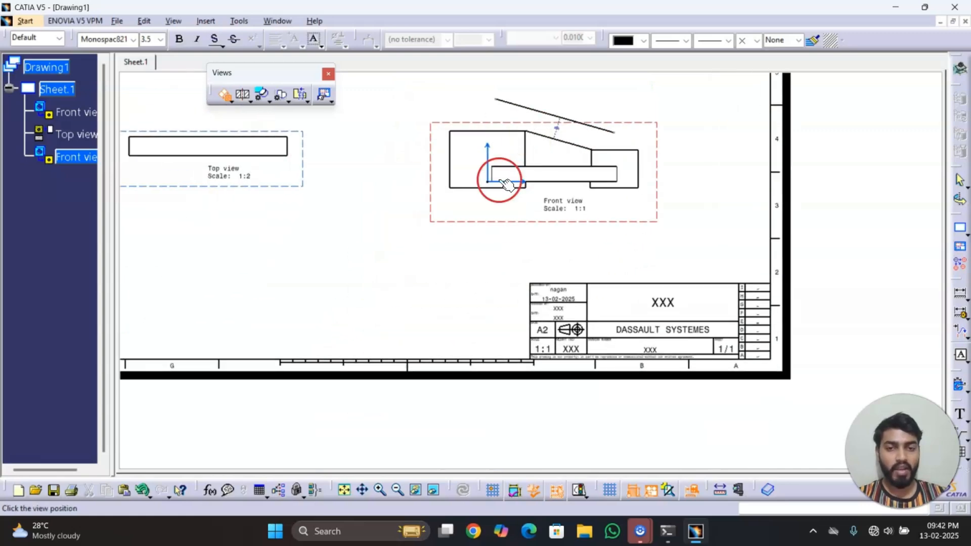
click(433, 271)
Move the auxiliary view from the title block area to the free space above the lever part's front view.
middle_drag(508, 249, 451, 336)
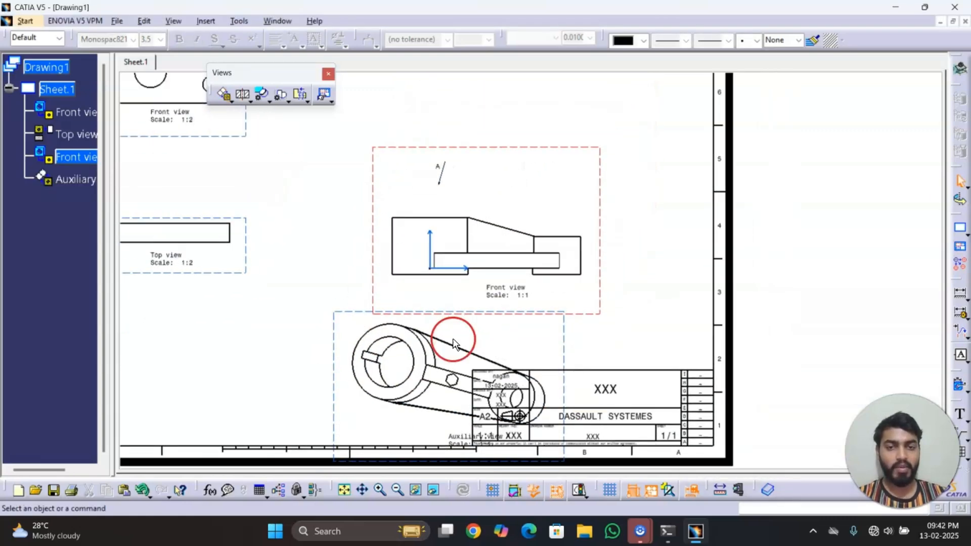
drag(563, 350, 686, 79)
middle_drag(688, 80, 565, 351)
drag(581, 232, 592, 186)
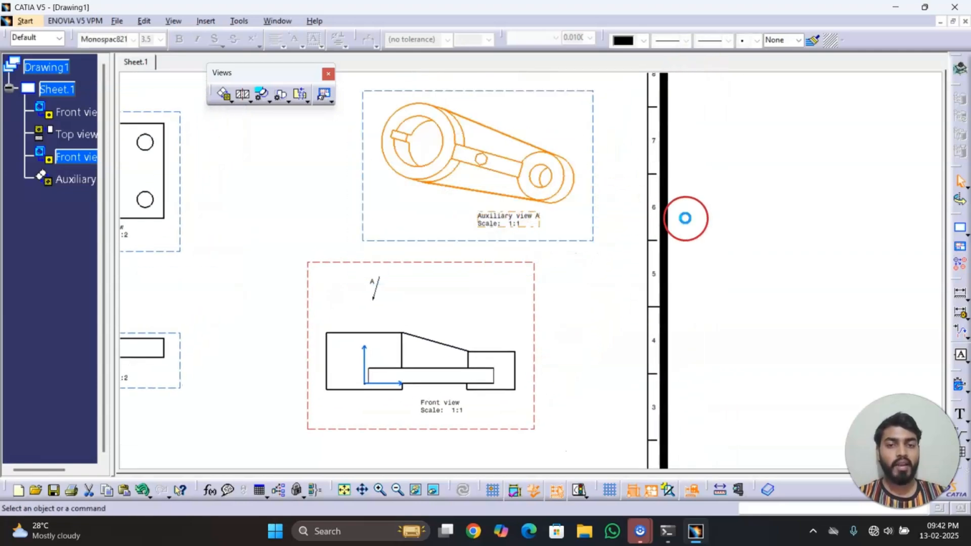
Inspect the hexagonal hole on the stiffener in the auxiliary view.
middle_drag(583, 190, 607, 258)
ctrl+middle_drag(607, 259, 628, 151)
middle_drag(466, 226, 552, 361)
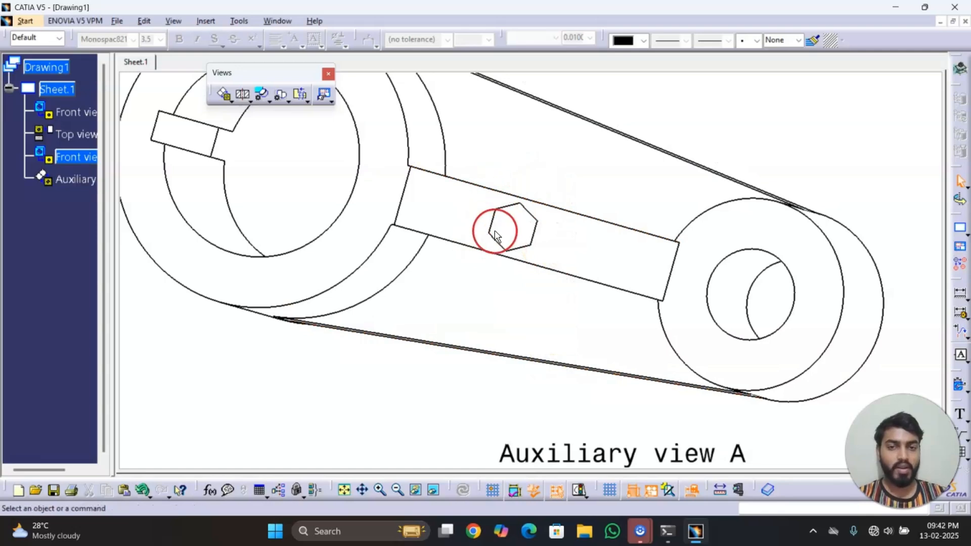
mouse_move(538, 233)
ctrl+middle_down()
mouse_move(540, 275)
mouse_move(527, 256)
mouse_move(506, 368)
mouse_move(459, 332)
ctrl+middle_up()
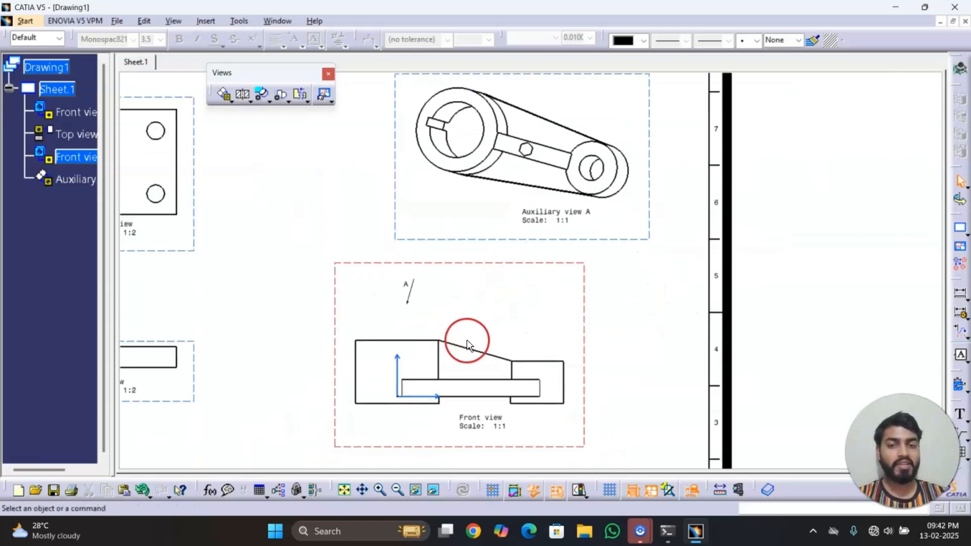
Start an isometric view and switch to the 12.CATPart document to pick its reference geometry.
click(234, 103)
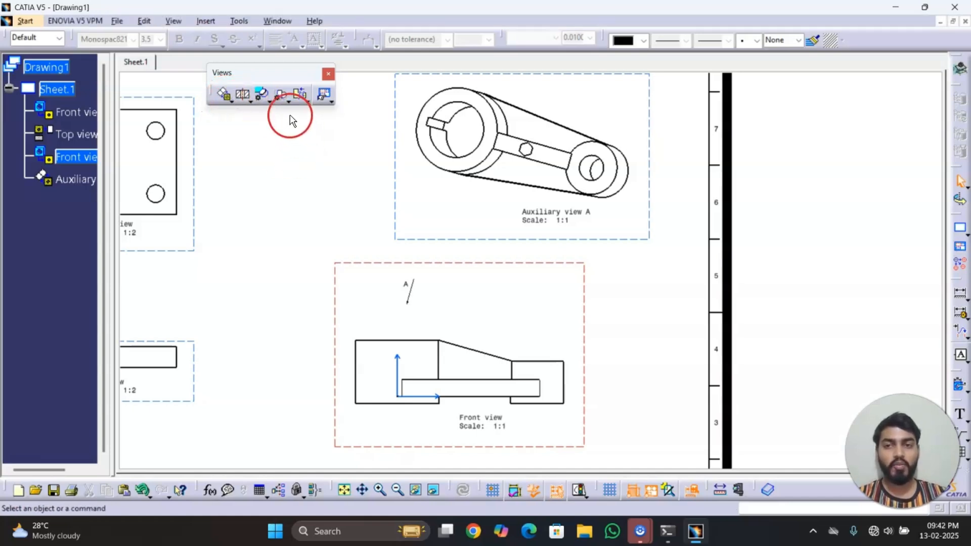
click(229, 102)
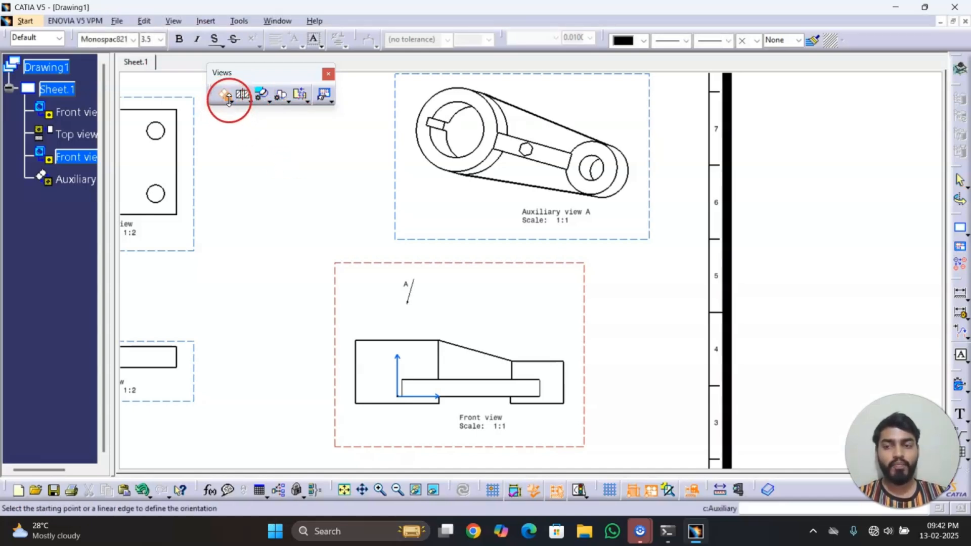
click(229, 101)
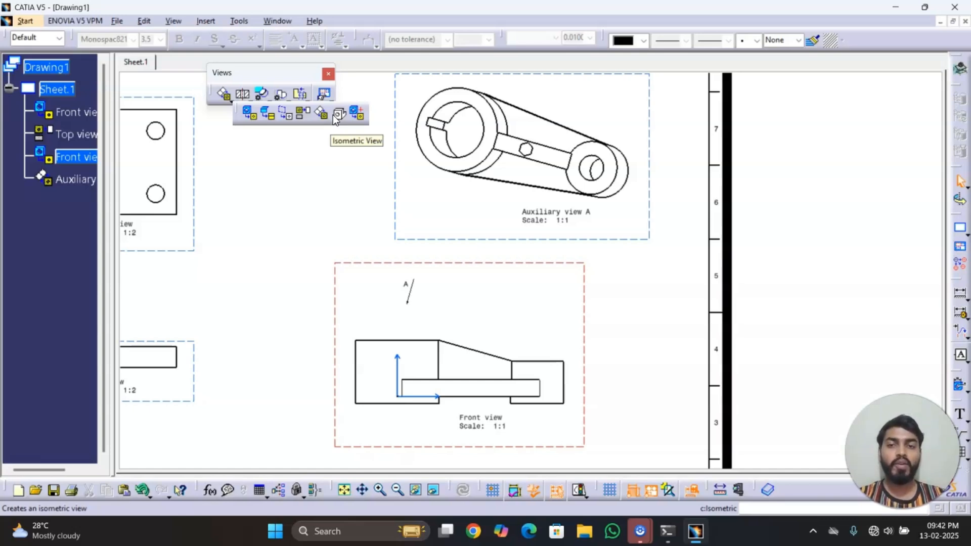
middle_drag(328, 221, 333, 280)
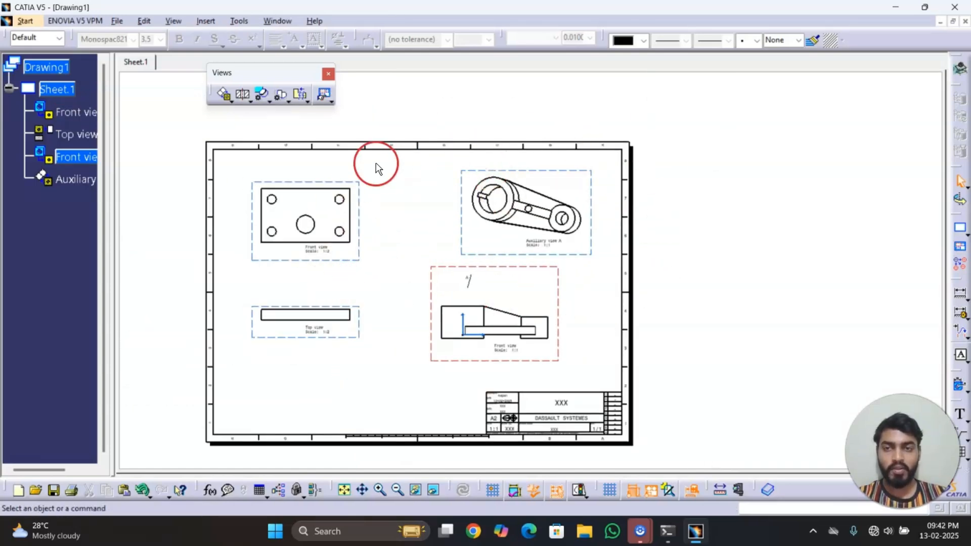
click(229, 100)
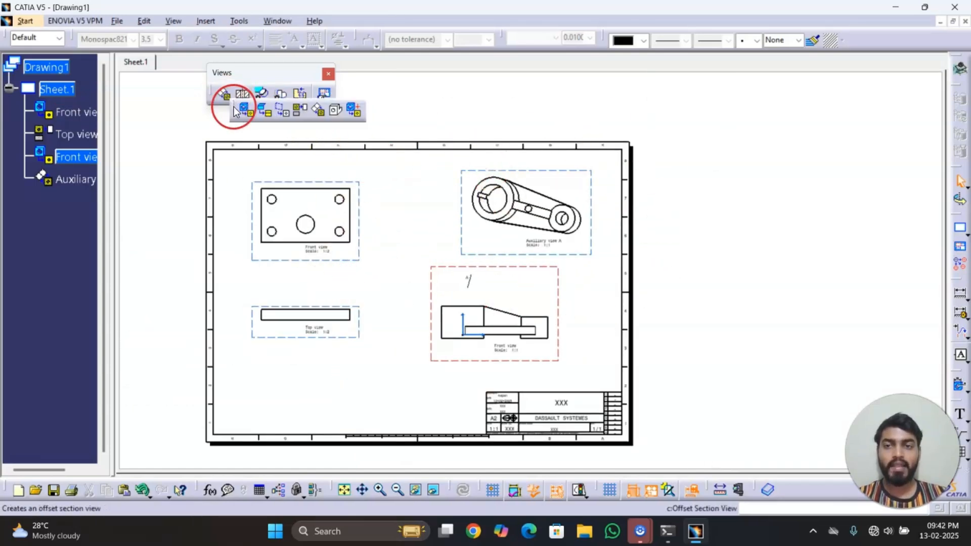
click(335, 112)
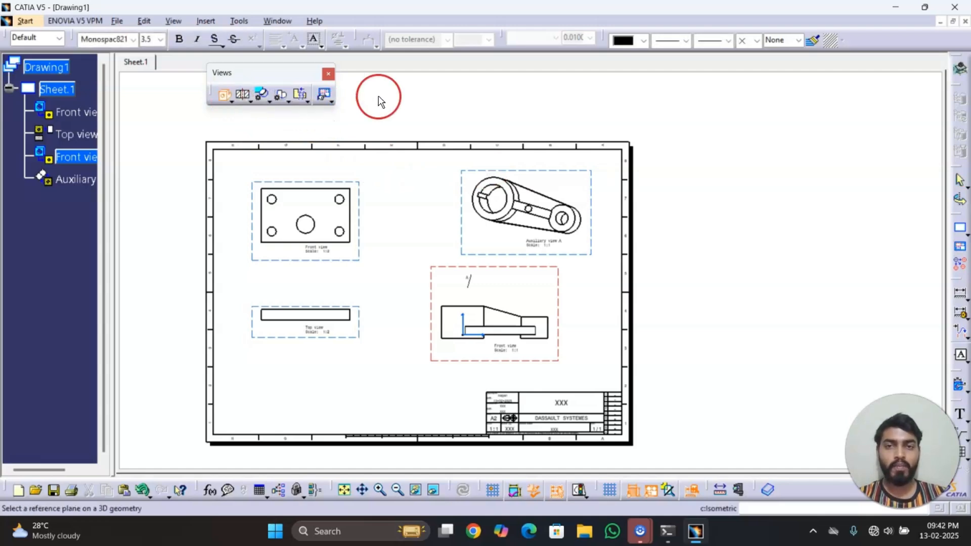
click(277, 21)
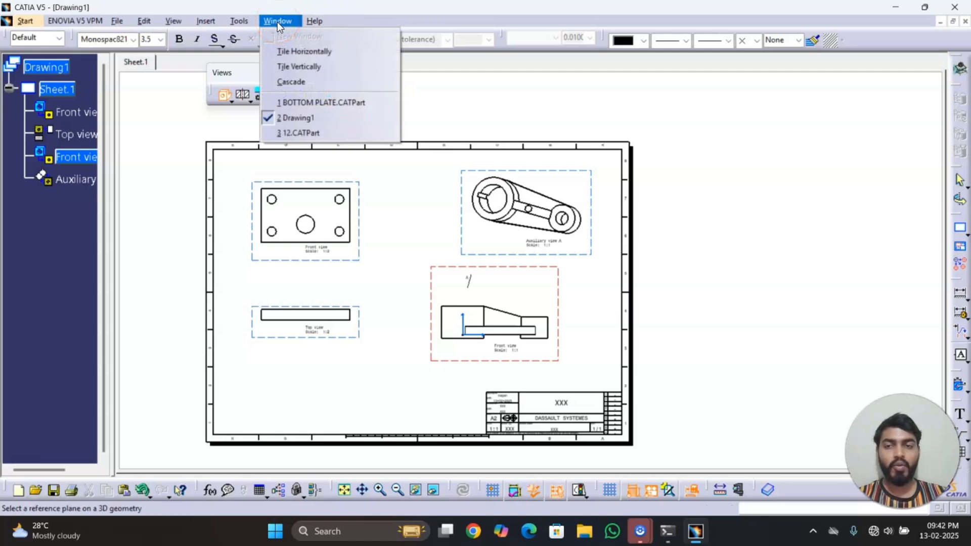
click(304, 101)
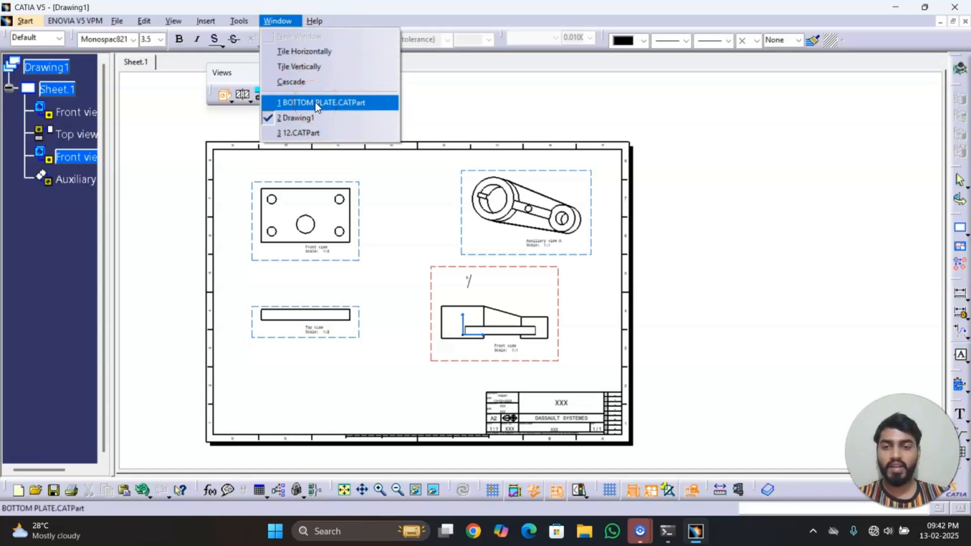
click(315, 131)
Orient part 12 isometrically, pick the lever as reference and generate the isometric view on the drawing.
click(485, 490)
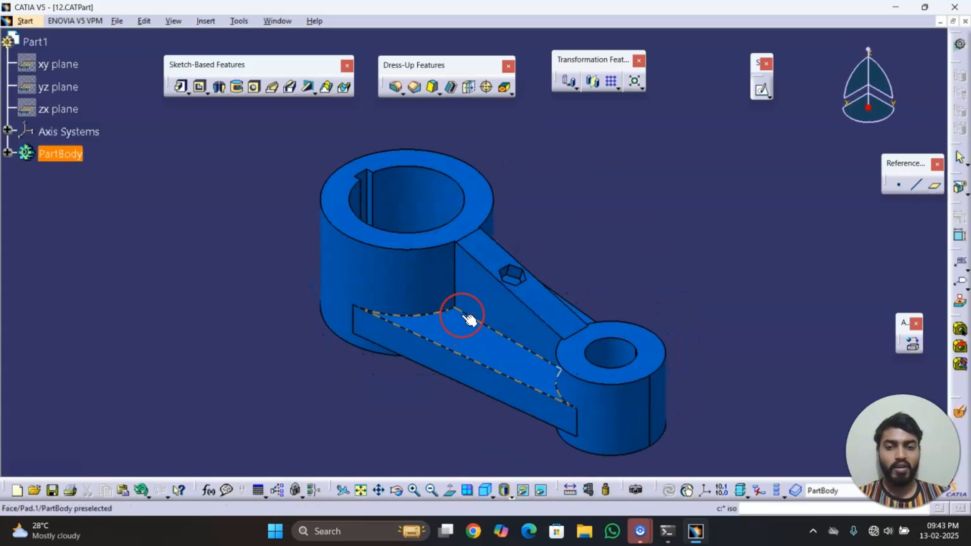
ctrl+middle_drag(466, 319, 253, 240)
click(485, 489)
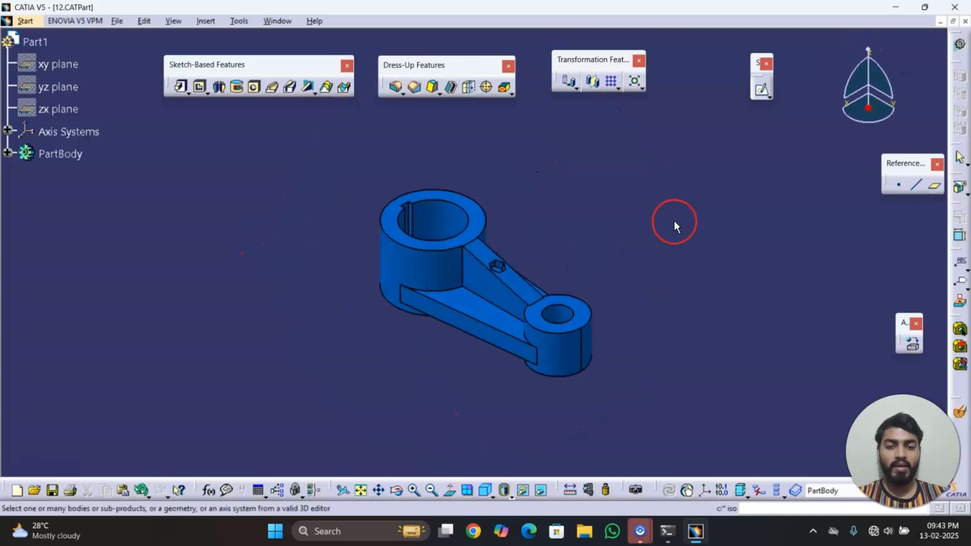
click(482, 215)
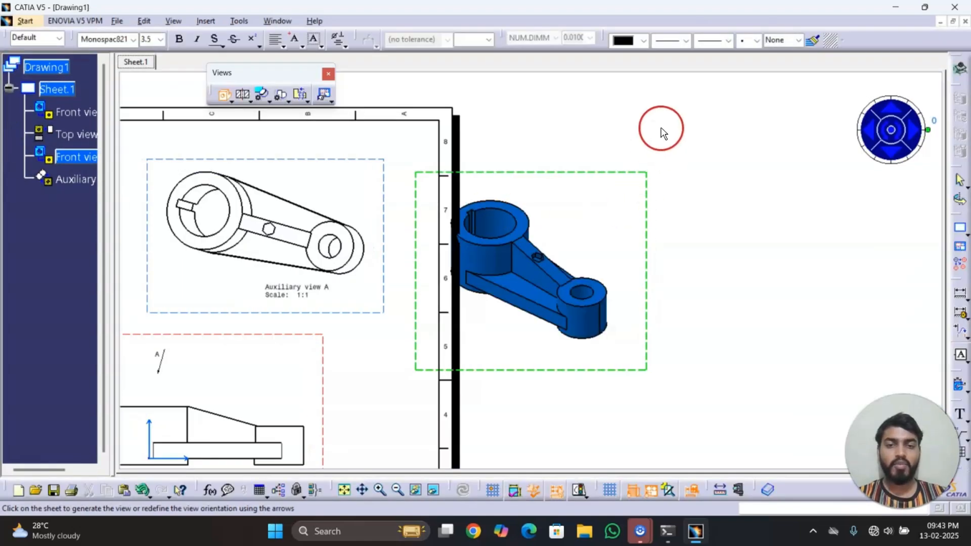
click(657, 125)
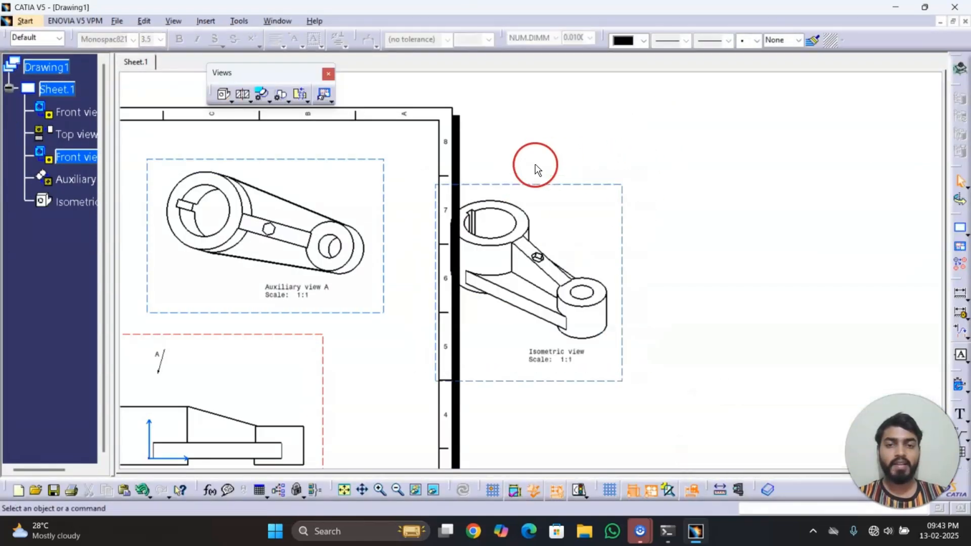
Move the lever part's isometric view into the sheet, into the free space beside the title block.
ctrl+middle_drag(535, 164, 555, 211)
middle_drag(446, 264, 555, 122)
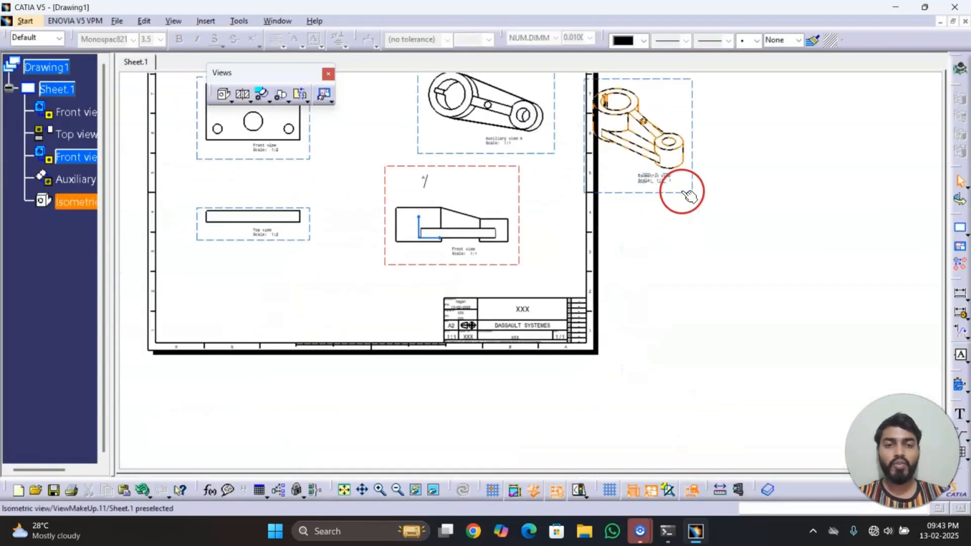
drag(682, 190, 396, 353)
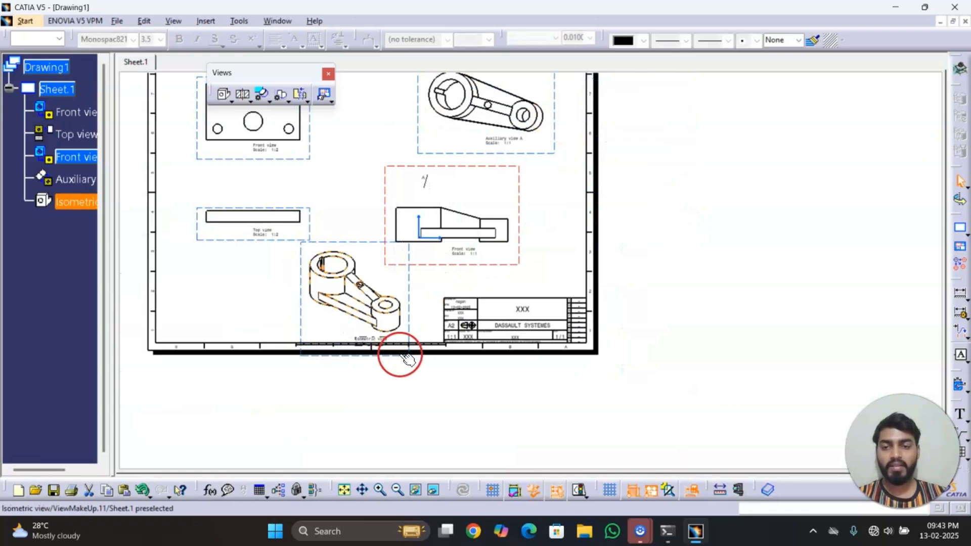
mouse_move(433, 386)
middle_down()
mouse_move(585, 327)
mouse_move(601, 298)
middle_up()
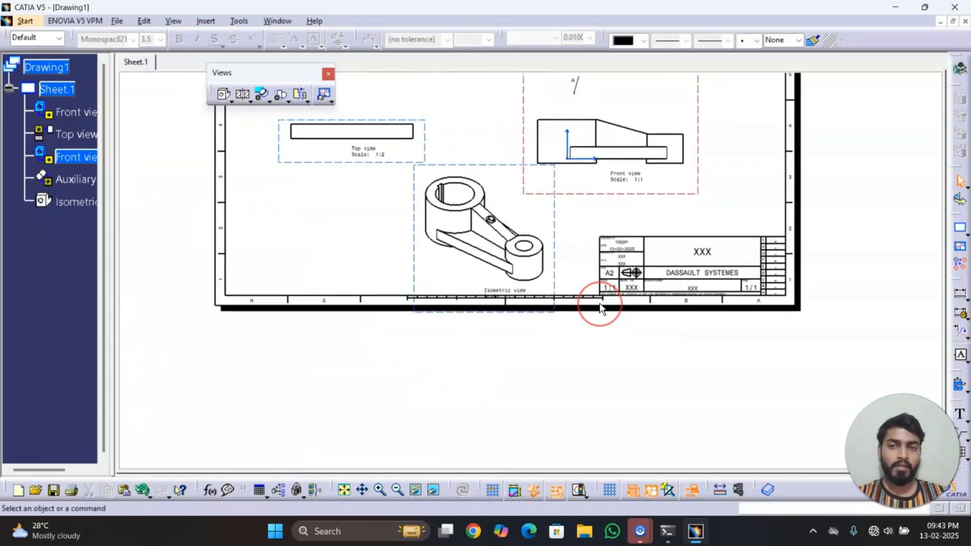
click(580, 265)
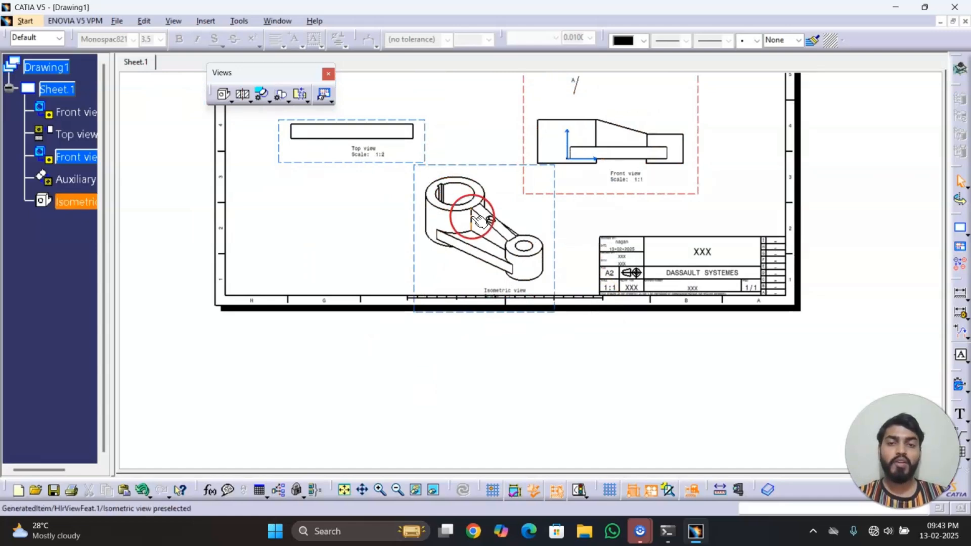
Set the view generation mode of the lever's isometric view to Raster in its properties.
mouse_move(505, 154)
middle_down()
mouse_move(505, 192)
mouse_move(510, 122)
middle_up()
middle_drag(520, 310, 558, 275)
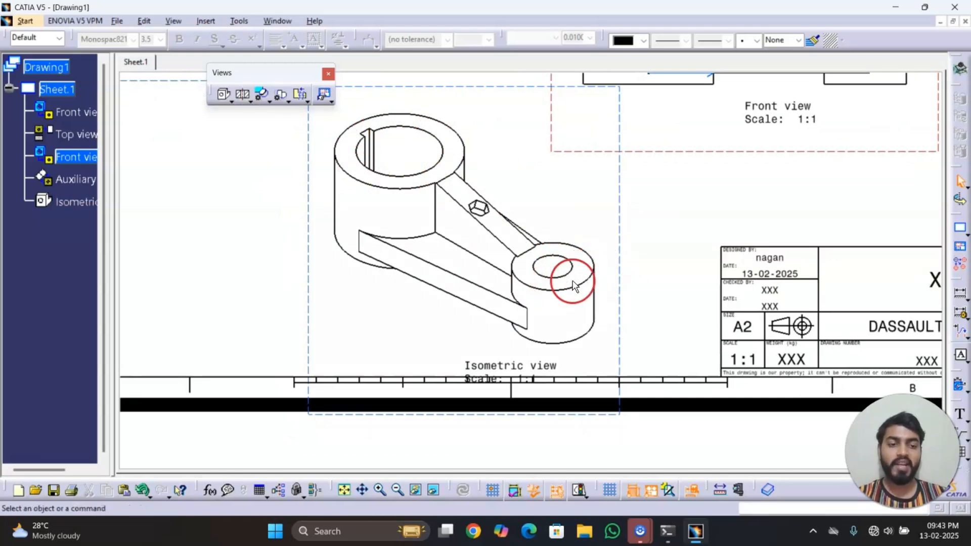
ctrl+middle_drag(542, 189, 550, 198)
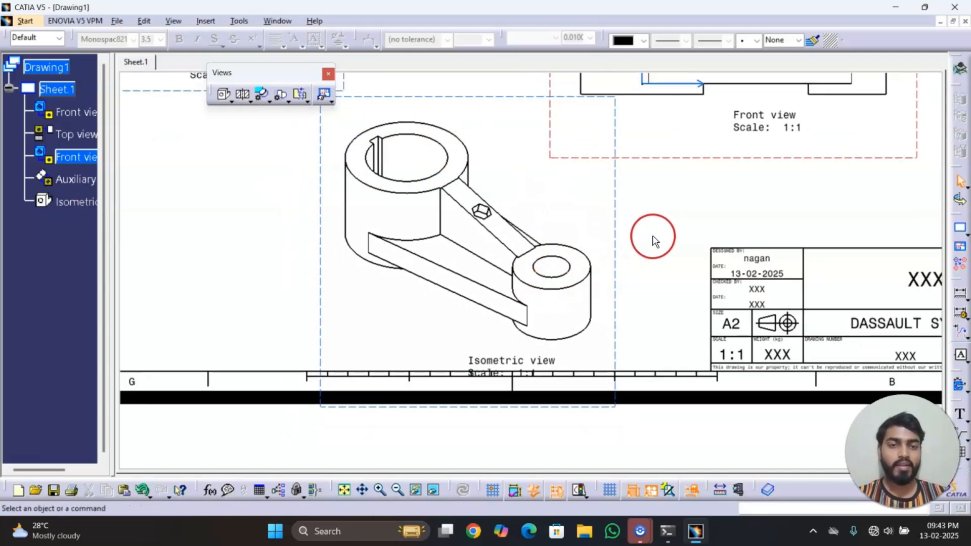
right_click(615, 199)
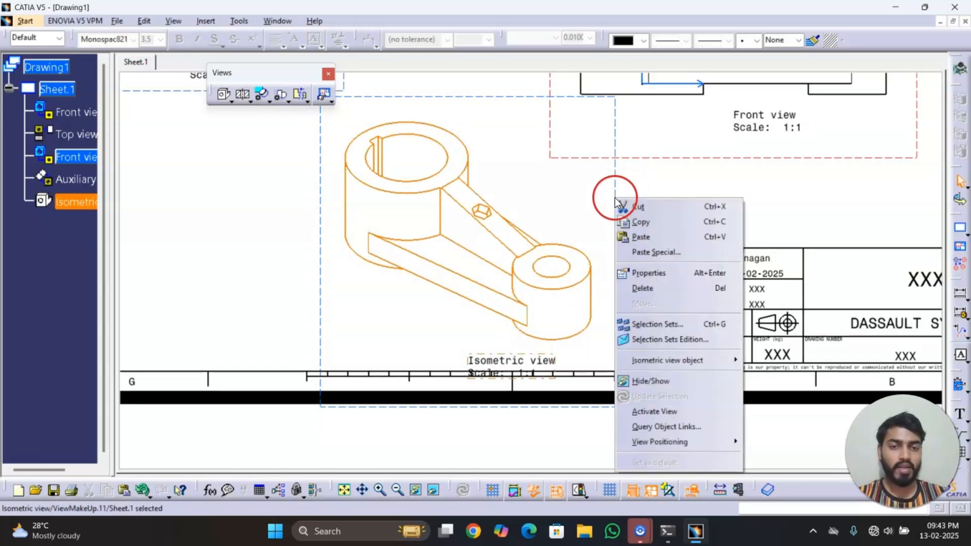
click(675, 277)
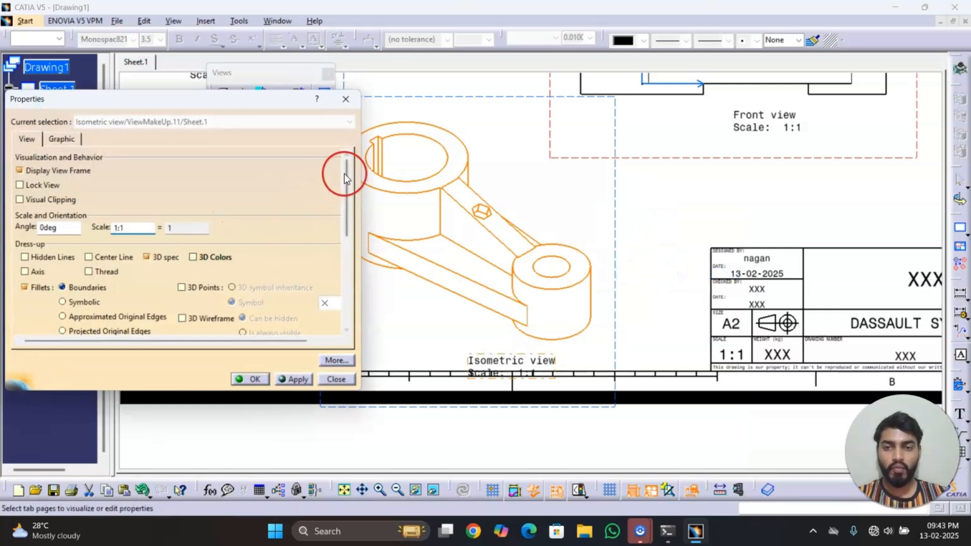
drag(348, 169, 345, 264)
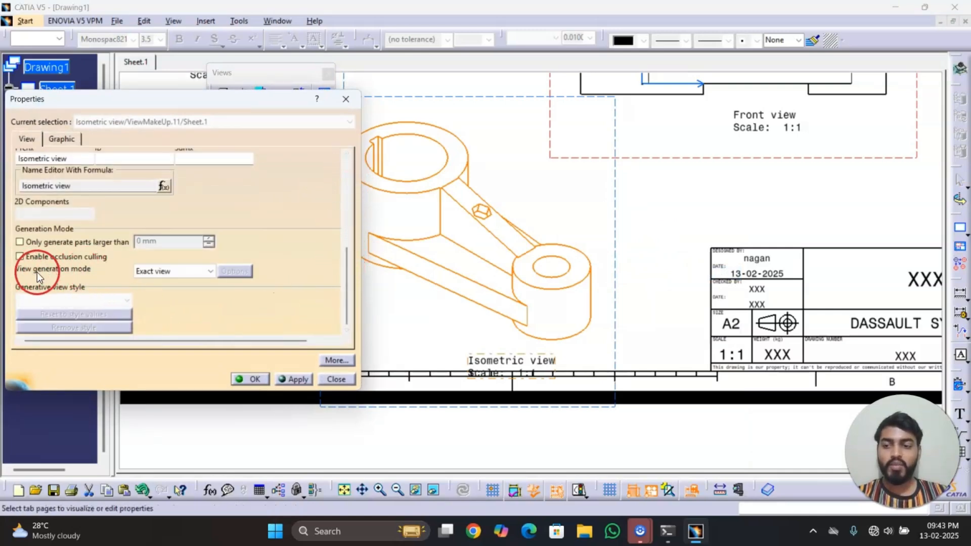
click(209, 272)
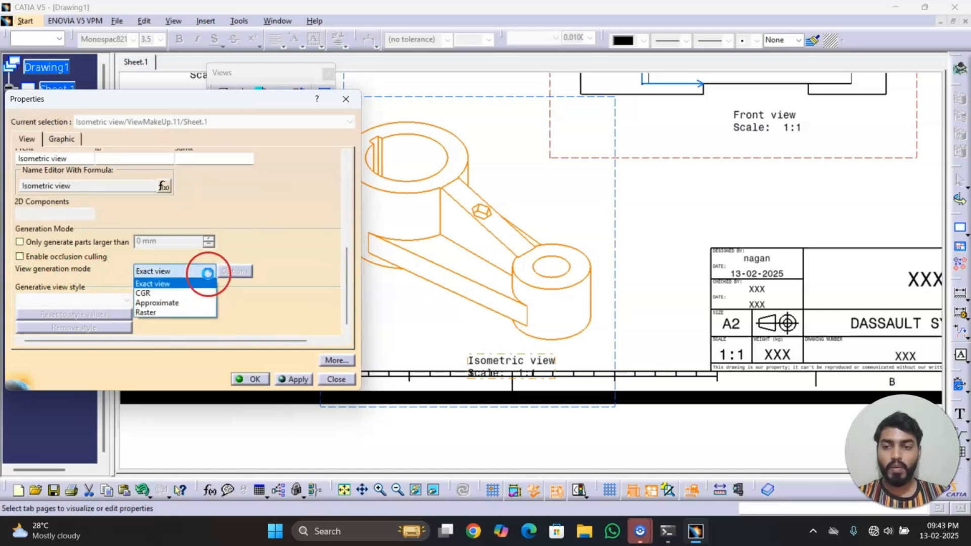
click(166, 313)
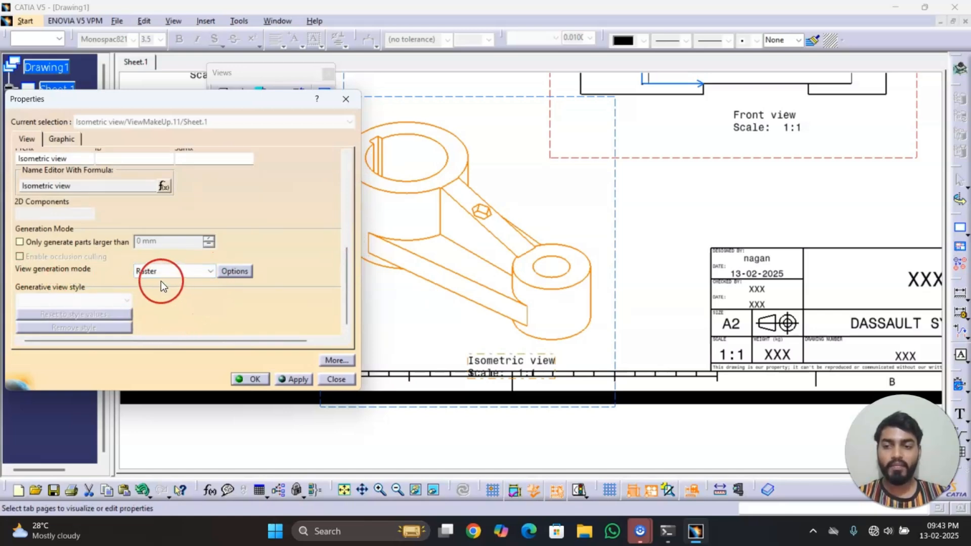
Set the isometric view's raster mode to Shading with edges and apply it to the view.
click(235, 271)
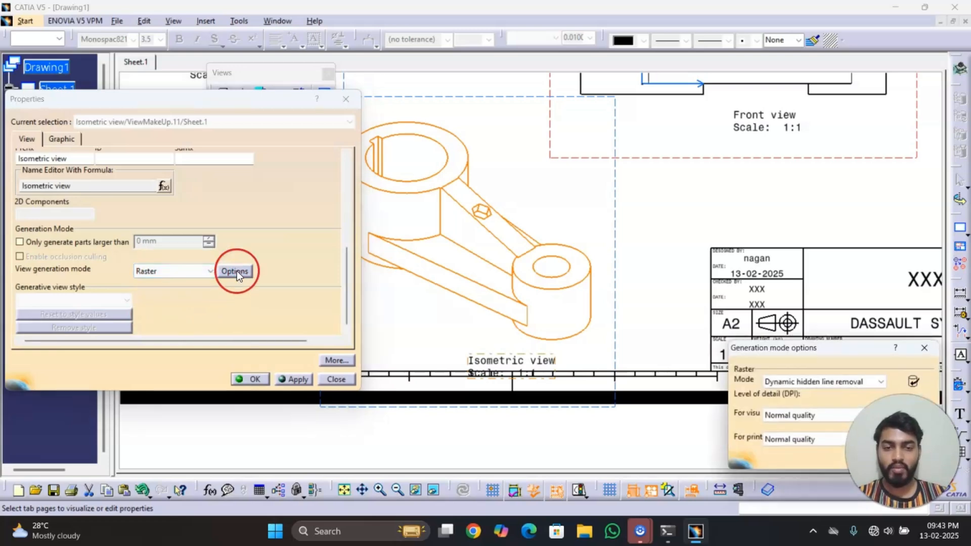
drag(765, 348, 614, 179)
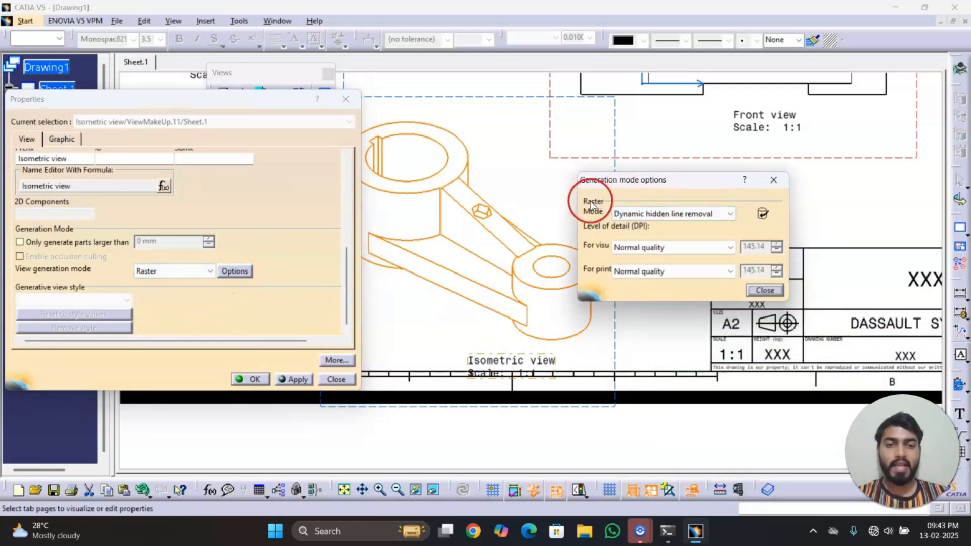
click(730, 215)
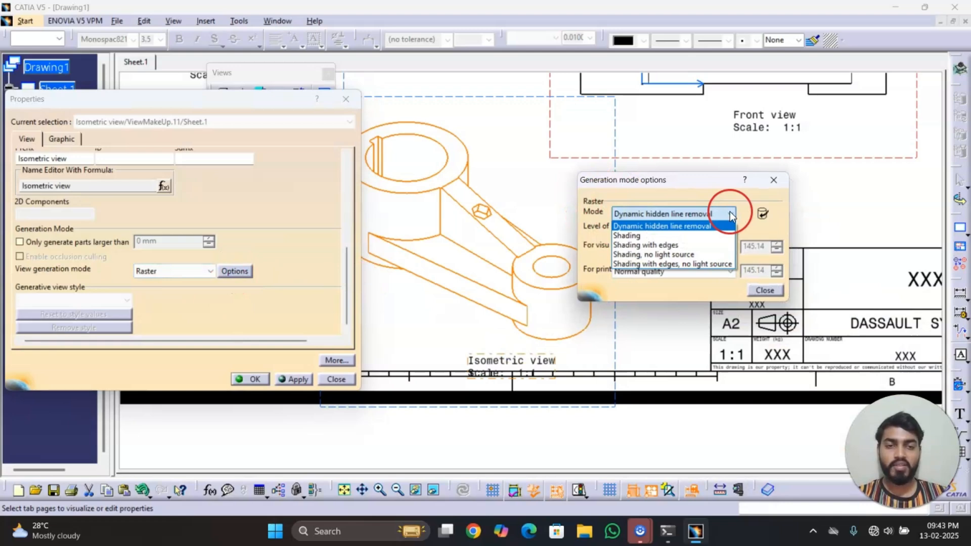
click(651, 244)
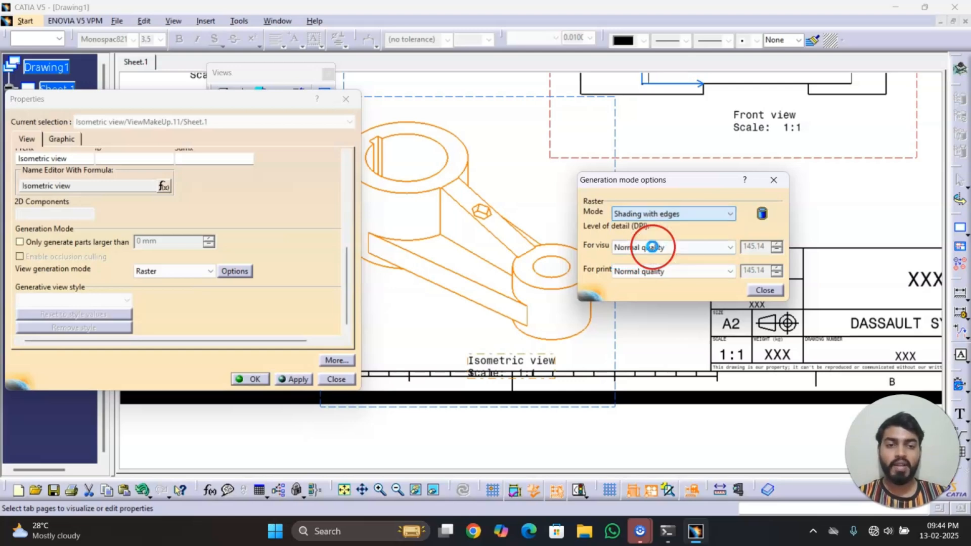
click(751, 292)
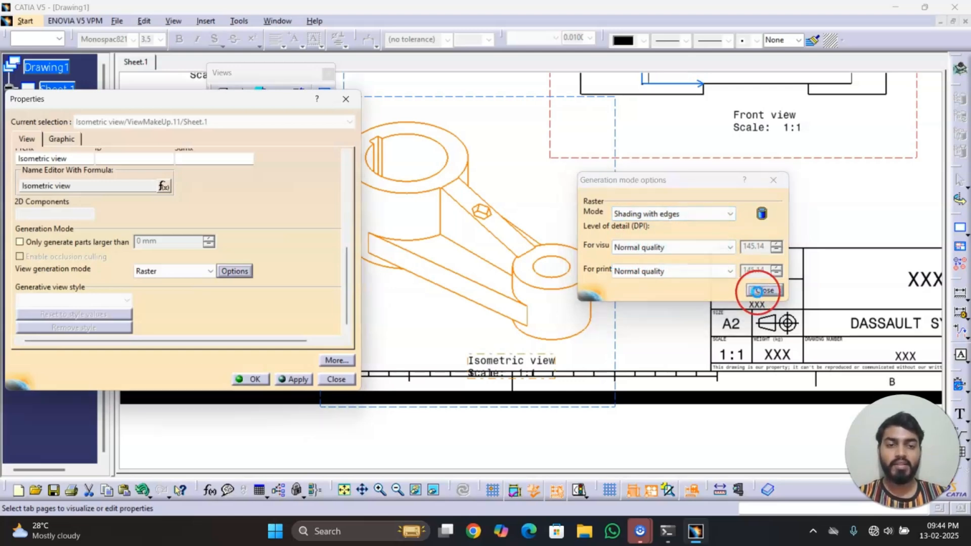
click(299, 380)
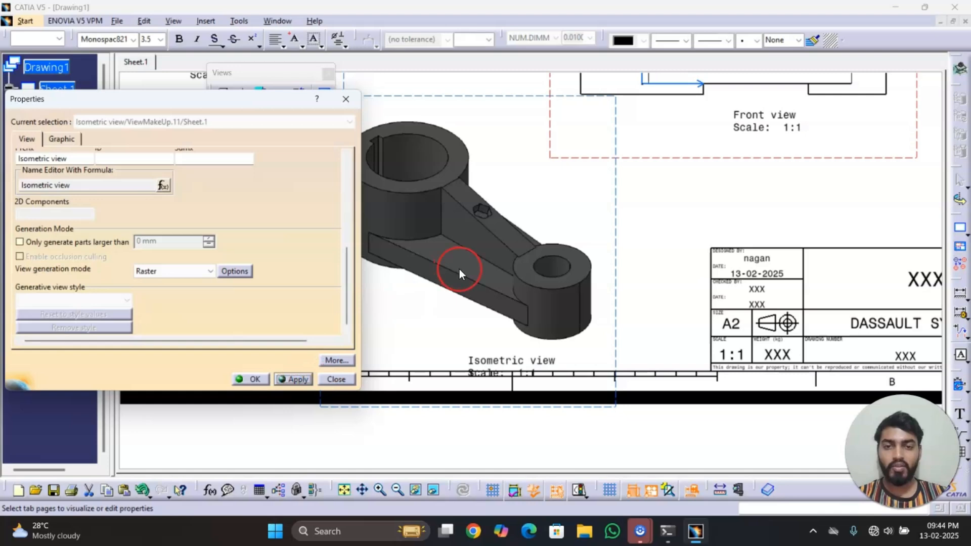
click(255, 380)
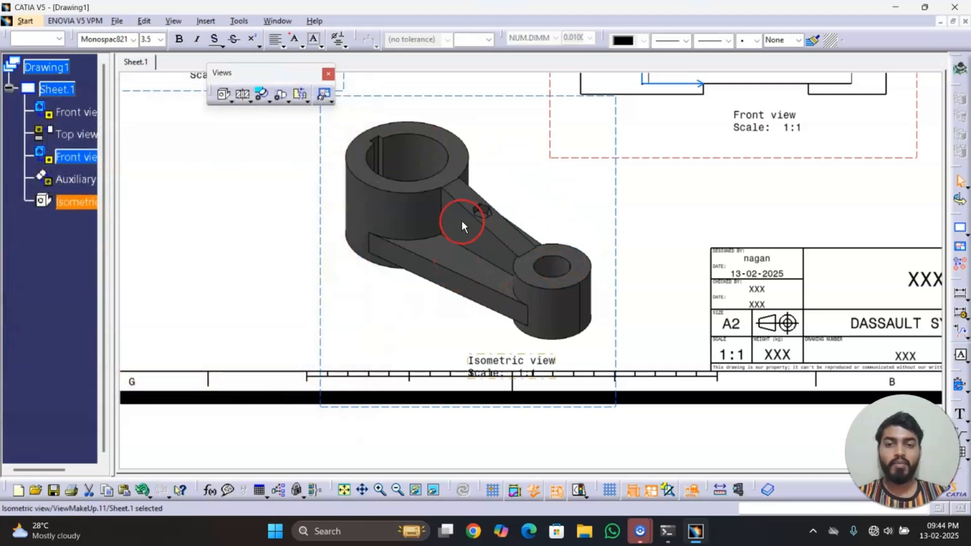
Change the name line of the bottom plate's Front view label to TOP VIEW, keeping the scale line.
ctrl+middle_drag(557, 244, 537, 319)
middle_drag(488, 207, 449, 311)
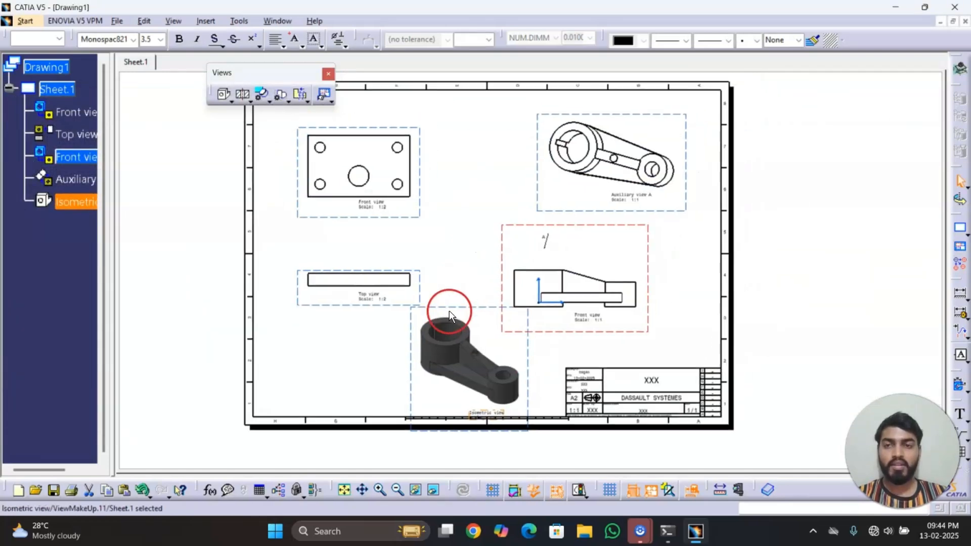
click(229, 99)
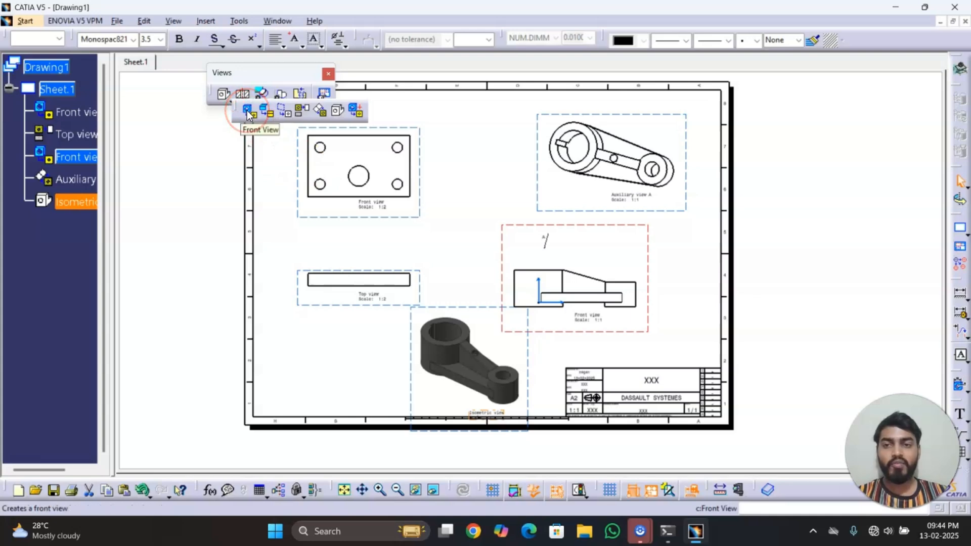
mouse_move(428, 239)
middle_down()
mouse_move(453, 250)
mouse_move(512, 202)
middle_up()
double_click(367, 198)
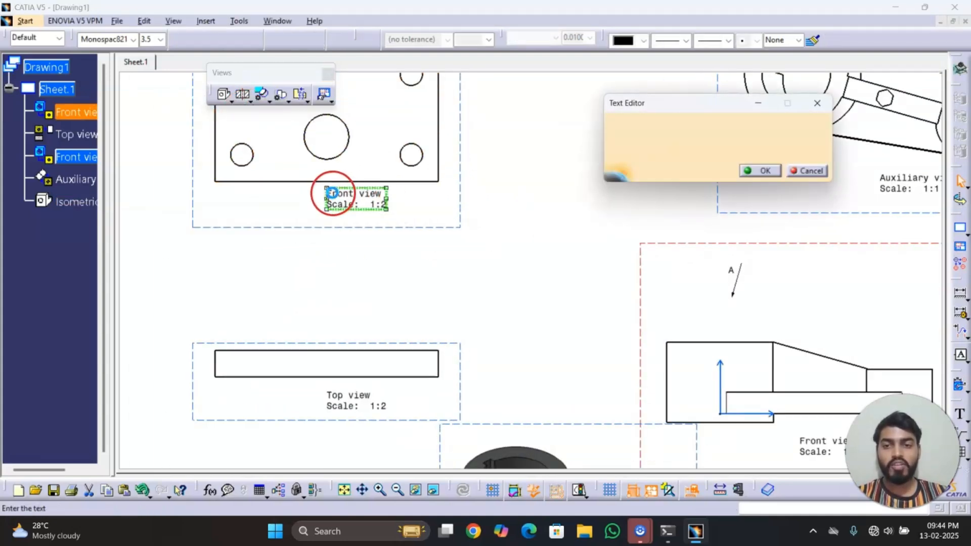
drag(649, 124, 577, 122)
click(631, 123)
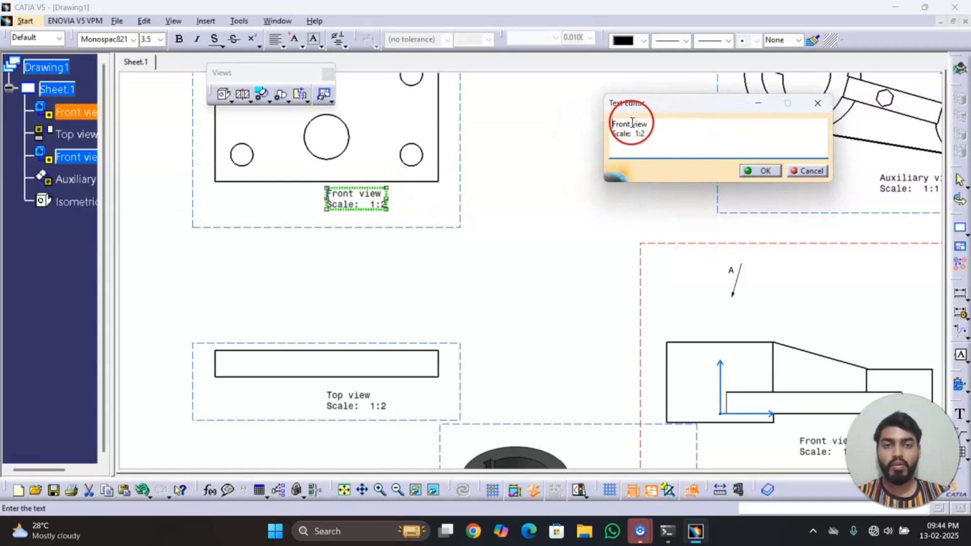
drag(649, 123, 575, 122)
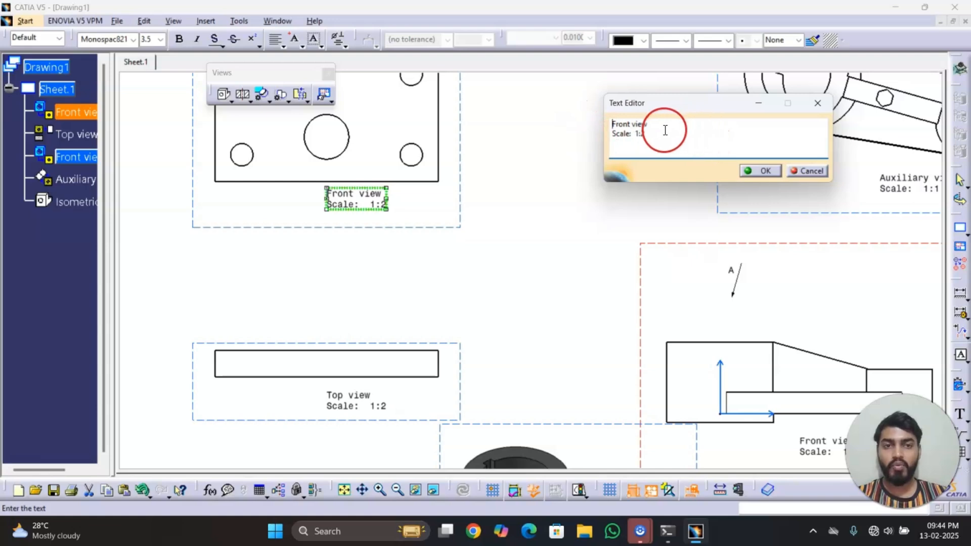
drag(649, 125, 612, 124)
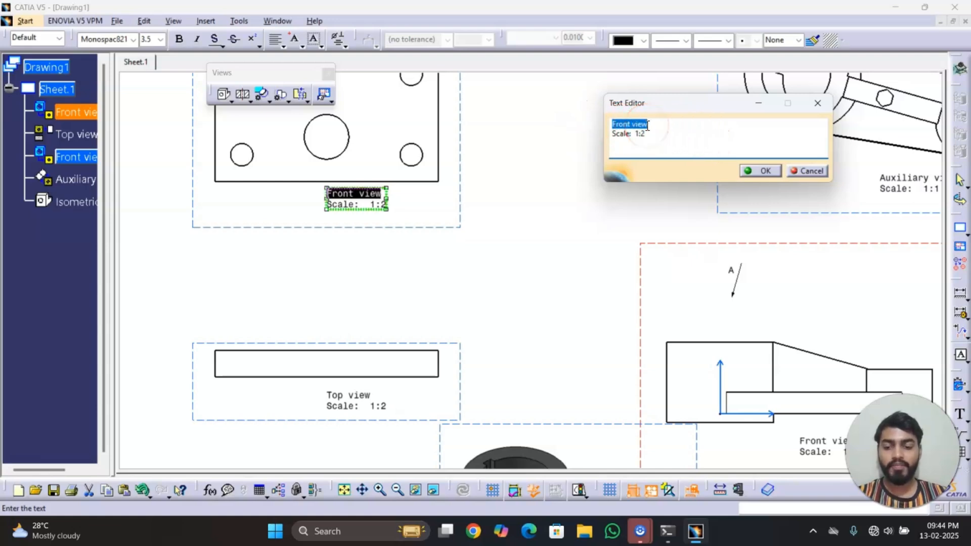
text(TOP V)
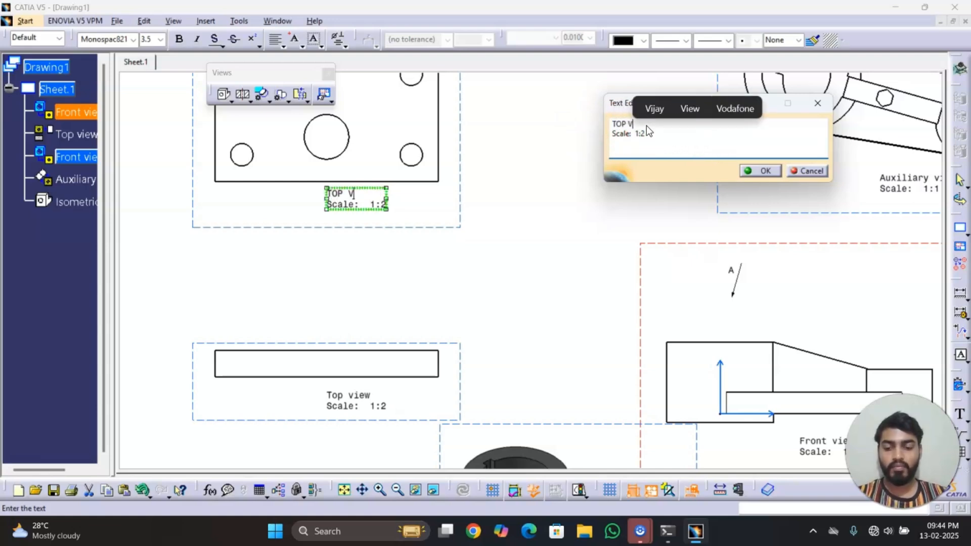
text(IEW)
click(765, 171)
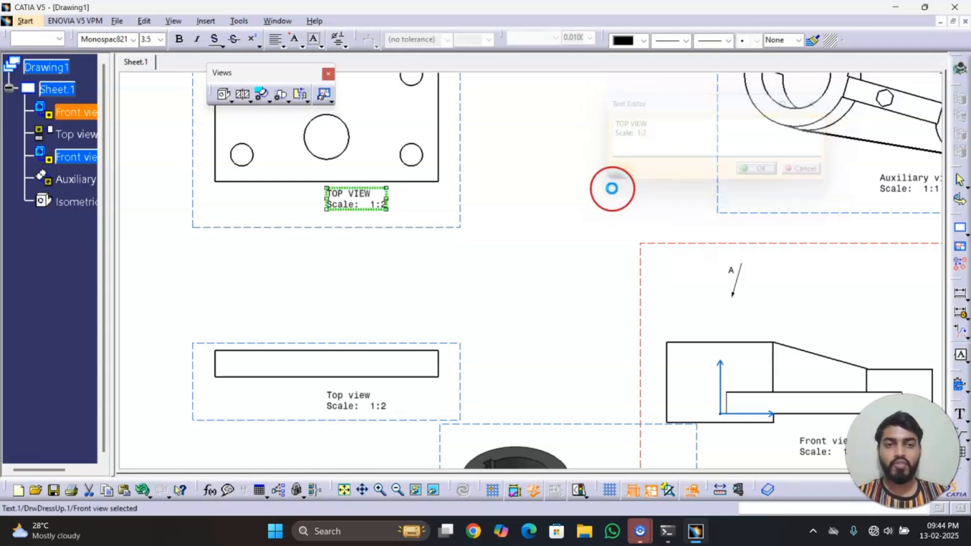
middle_click(525, 193)
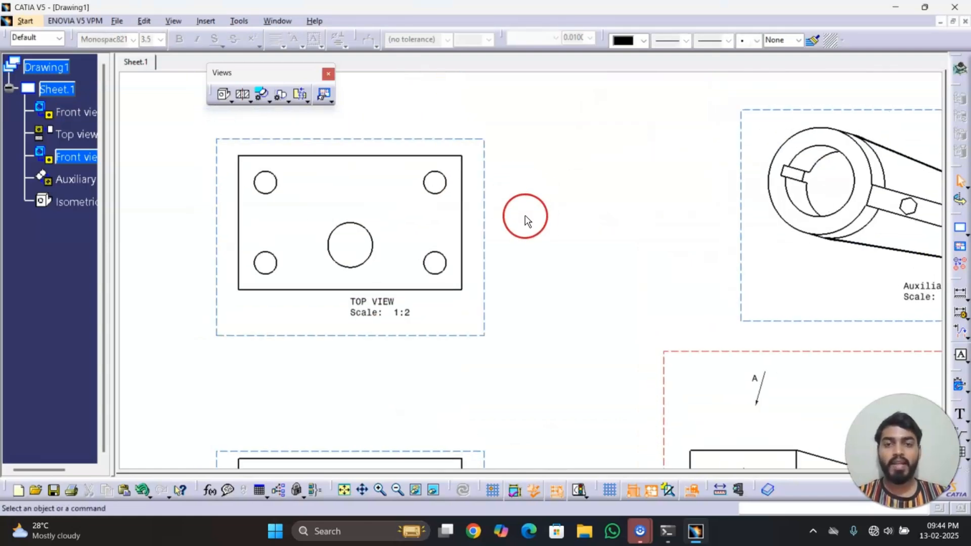
right_click(484, 200)
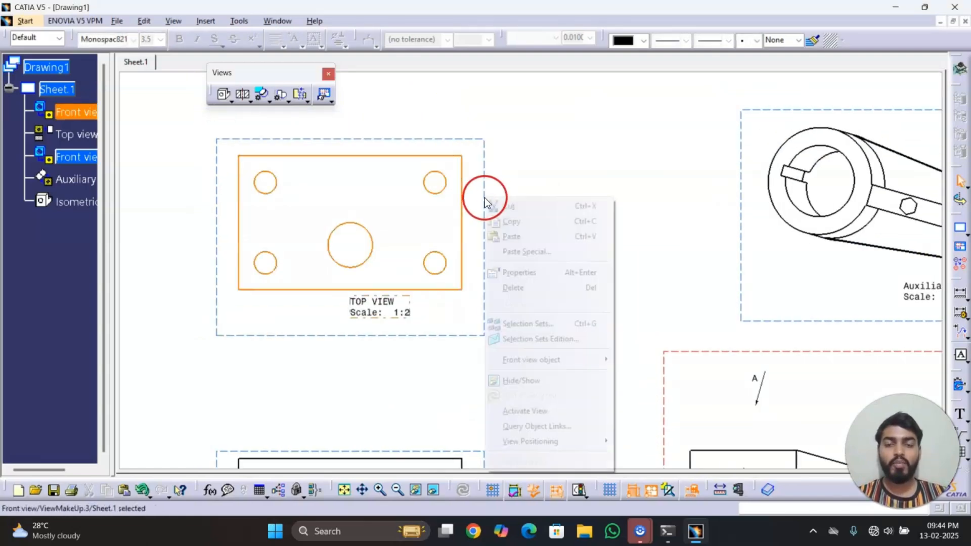
click(640, 278)
click(628, 259)
click(244, 131)
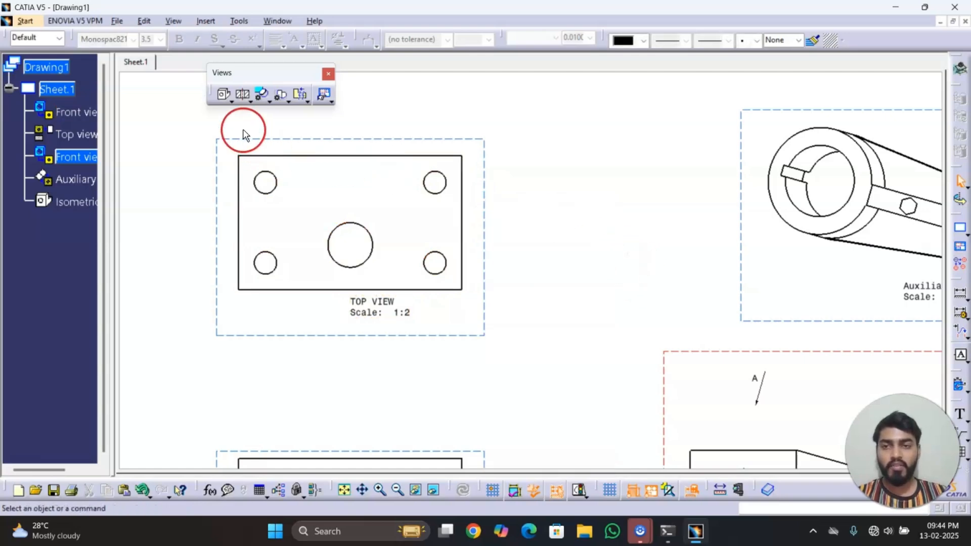
Start an advanced front view named TOP View with a scale of 1:2.
click(232, 102)
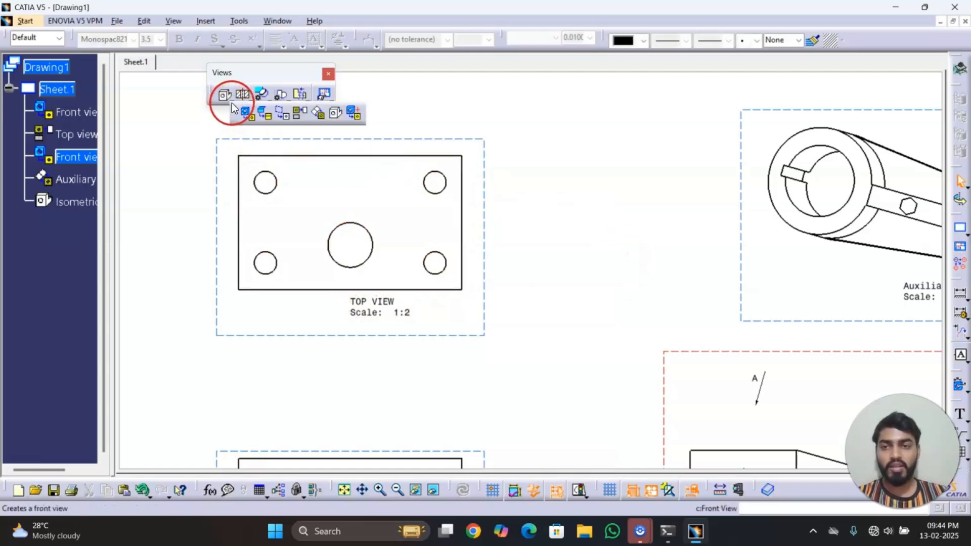
click(356, 113)
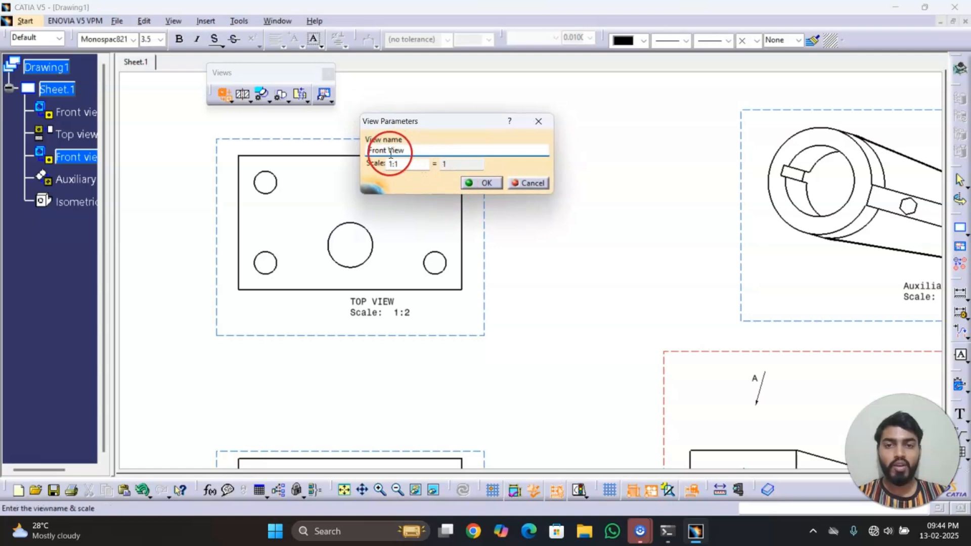
drag(390, 154, 329, 148)
text(TOP)
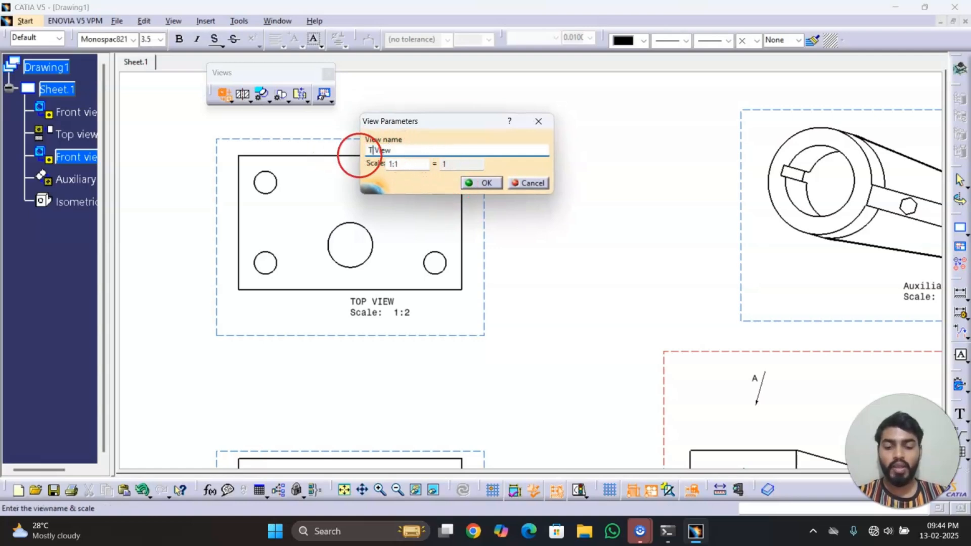
click(407, 165)
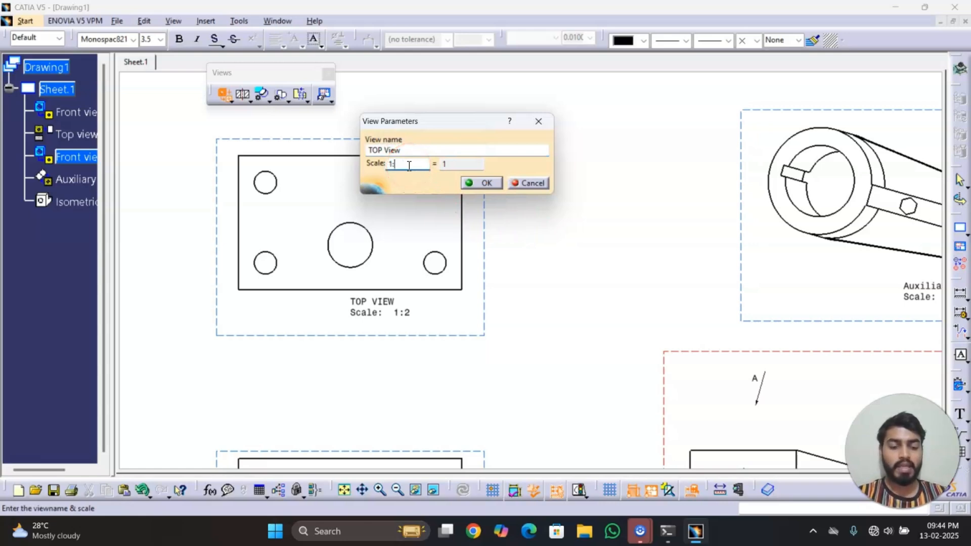
click(480, 182)
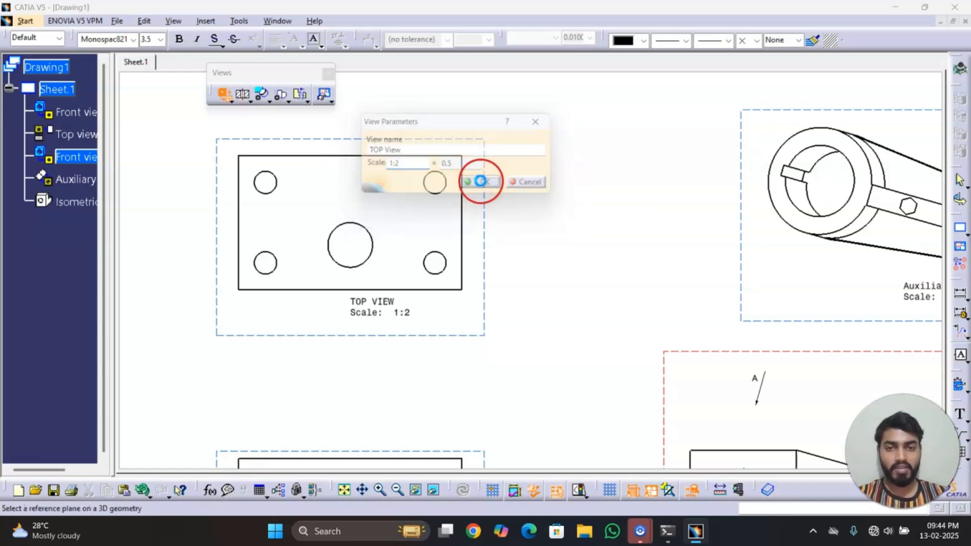
Pick the large plate face in BOTTOM PLATE.CATPart as reference and generate the view on the drawing.
click(278, 20)
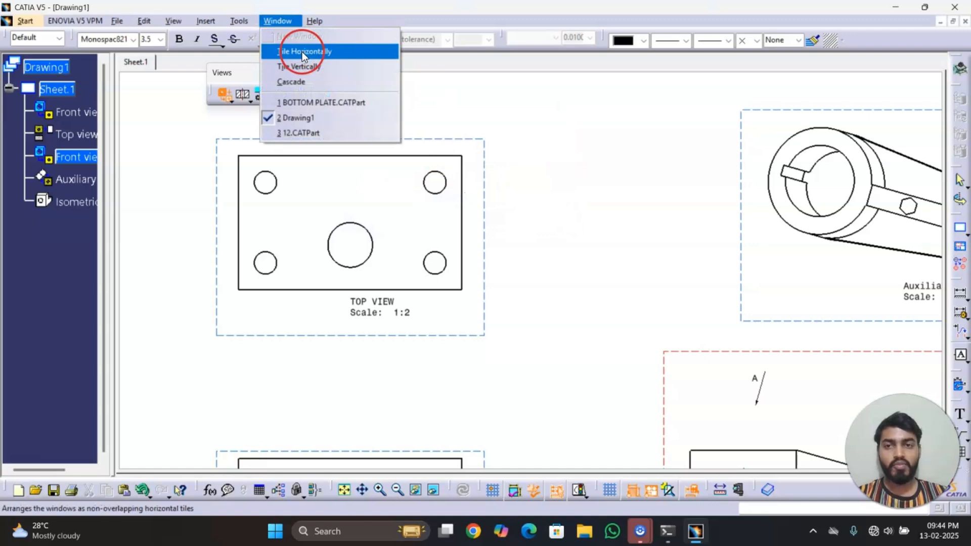
click(317, 102)
click(526, 239)
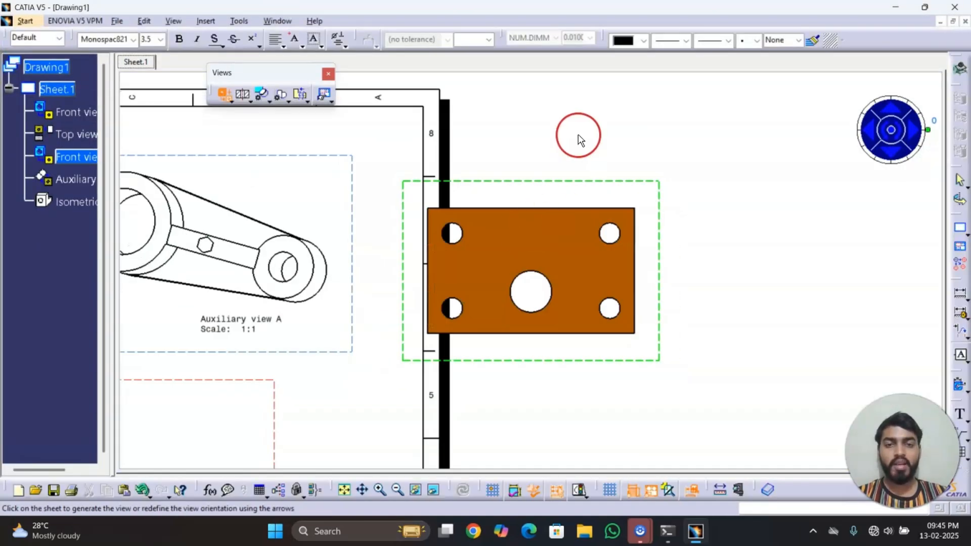
click(579, 135)
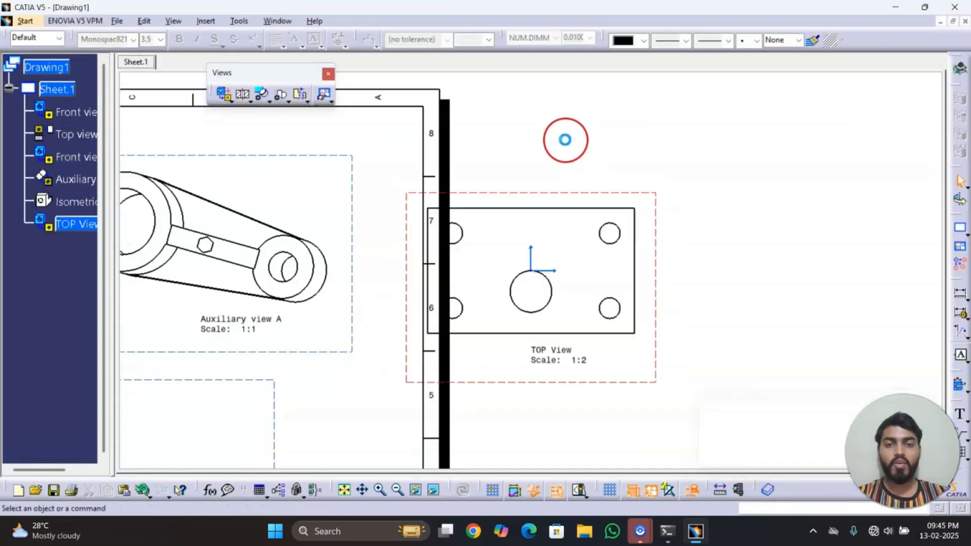
Move the new TOP View of the bottom plate above the sheet's upper edge, over the existing plate views.
middle_drag(563, 137, 607, 238)
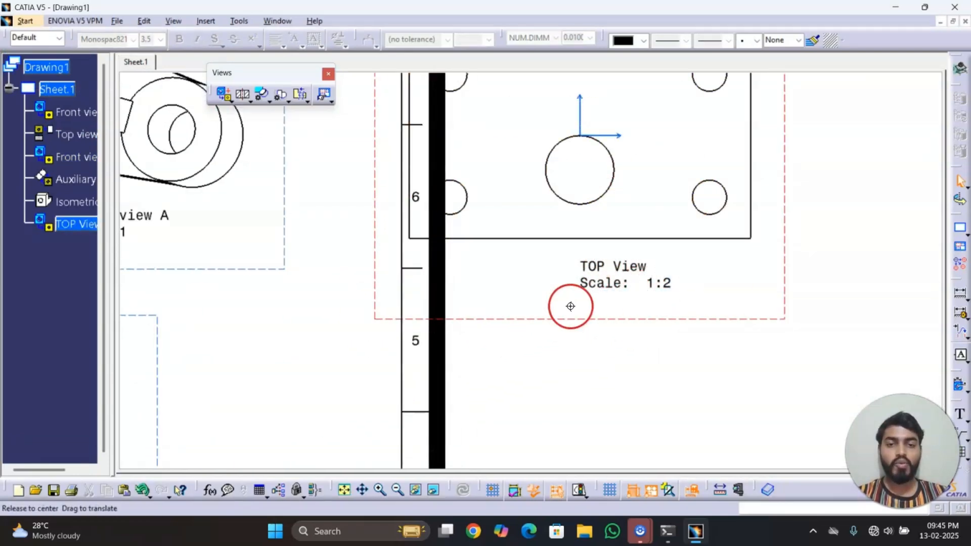
middle_drag(570, 306, 605, 386)
drag(610, 228, 204, 123)
middle_drag(301, 175, 604, 241)
drag(505, 162, 498, 135)
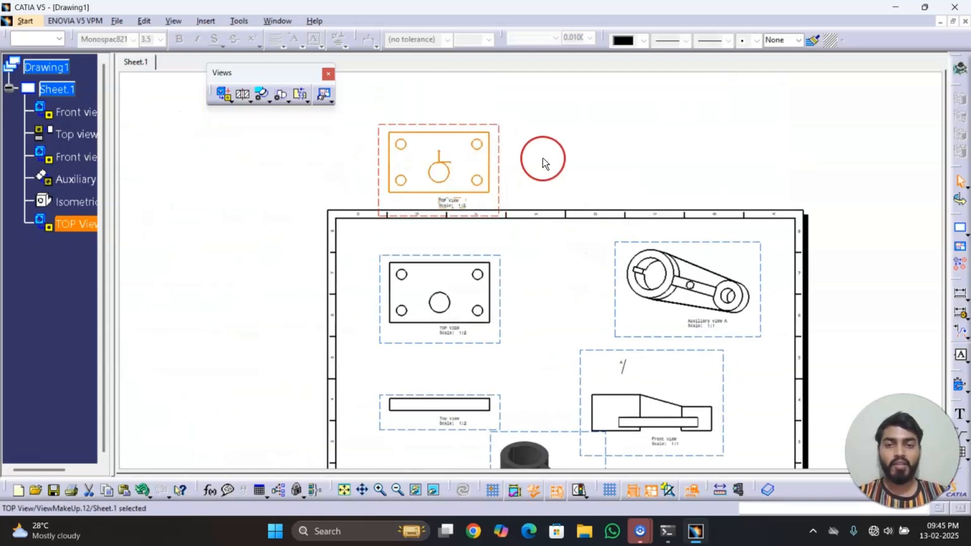
Shift the TOP View of the bottom plate slightly higher so its frame clears the sheet border, and deselect it.
drag(501, 180, 507, 166)
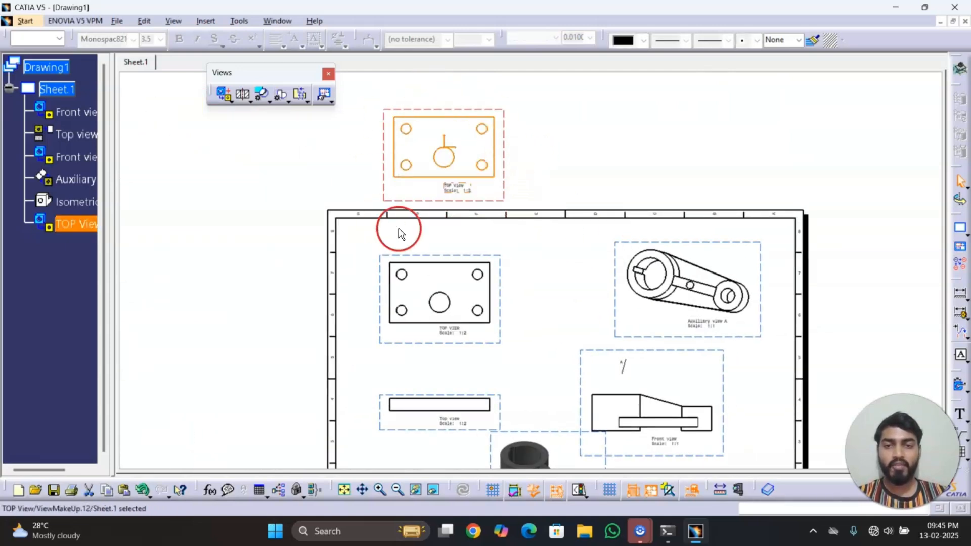
click(561, 153)
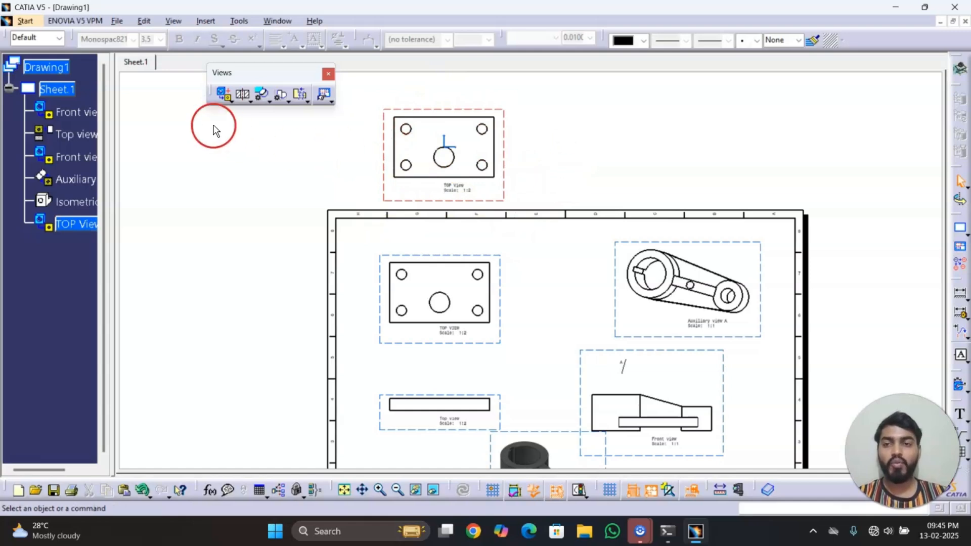
click(225, 97)
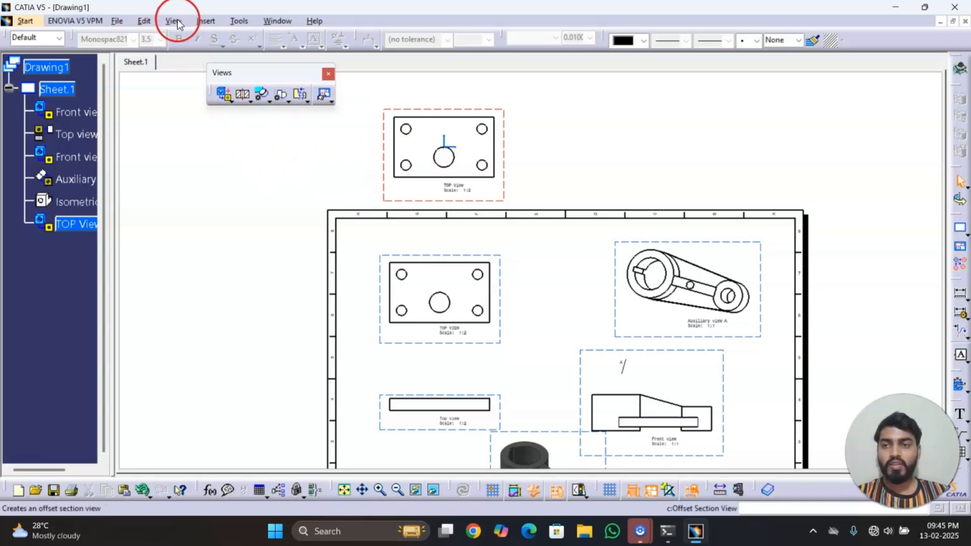
click(205, 21)
mouse_move(247, 60)
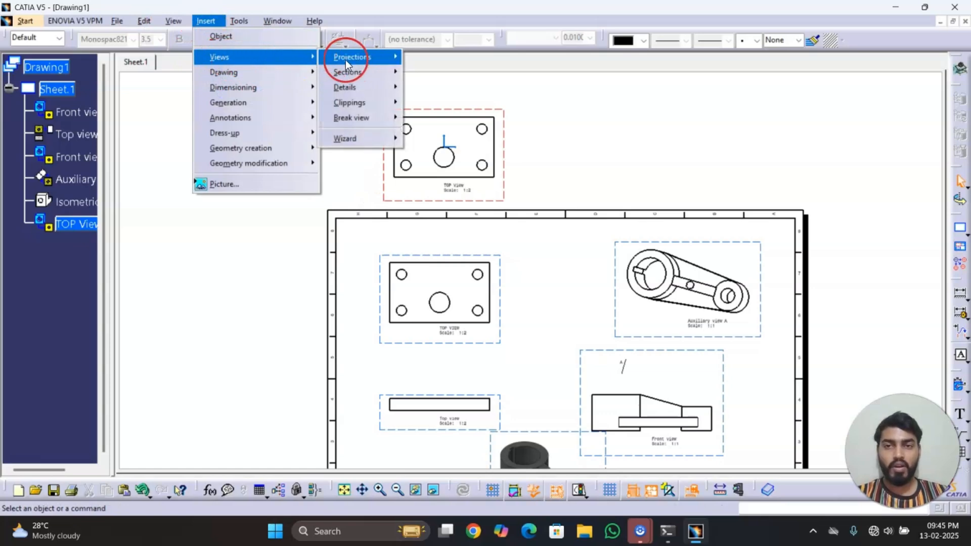
mouse_move(354, 59)
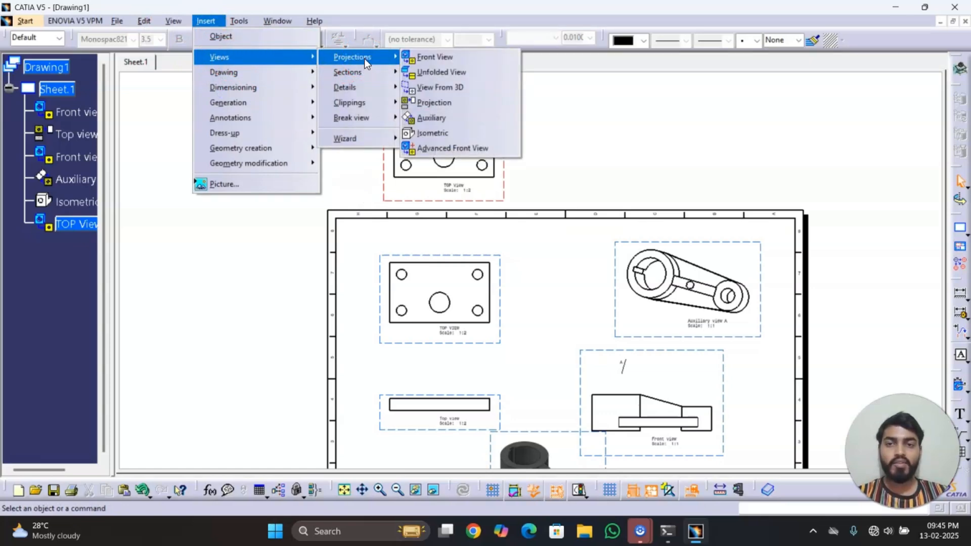
click(359, 72)
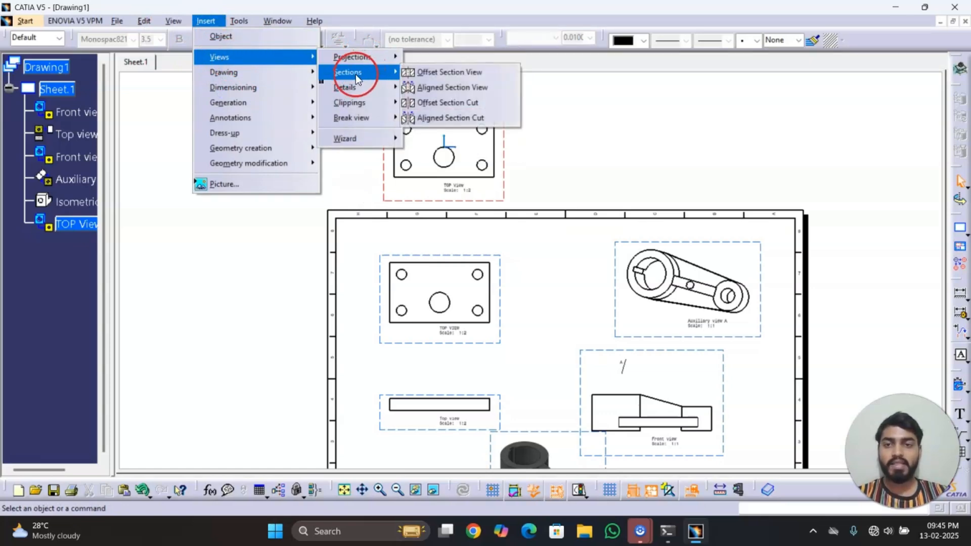
click(345, 184)
mouse_move(581, 241)
middle_down()
mouse_move(540, 217)
mouse_move(531, 240)
middle_up()
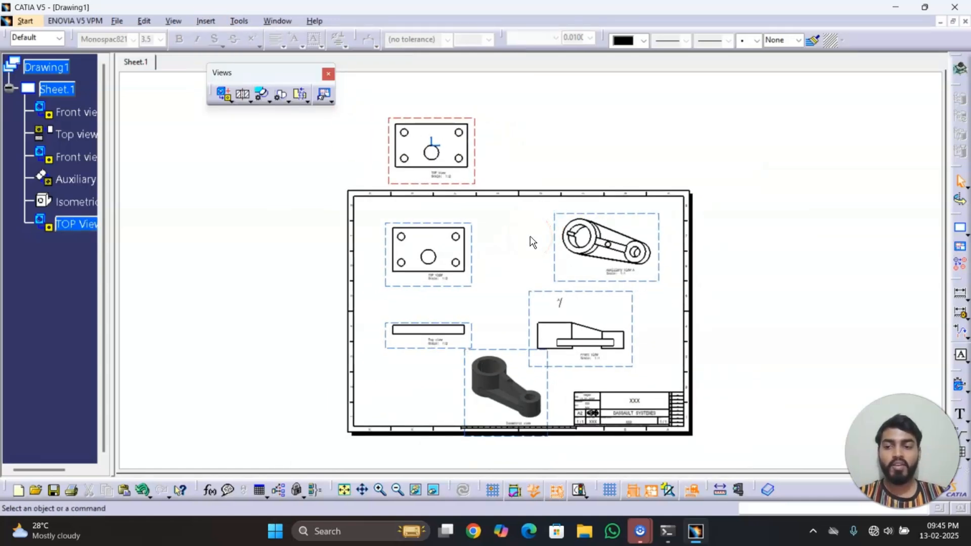